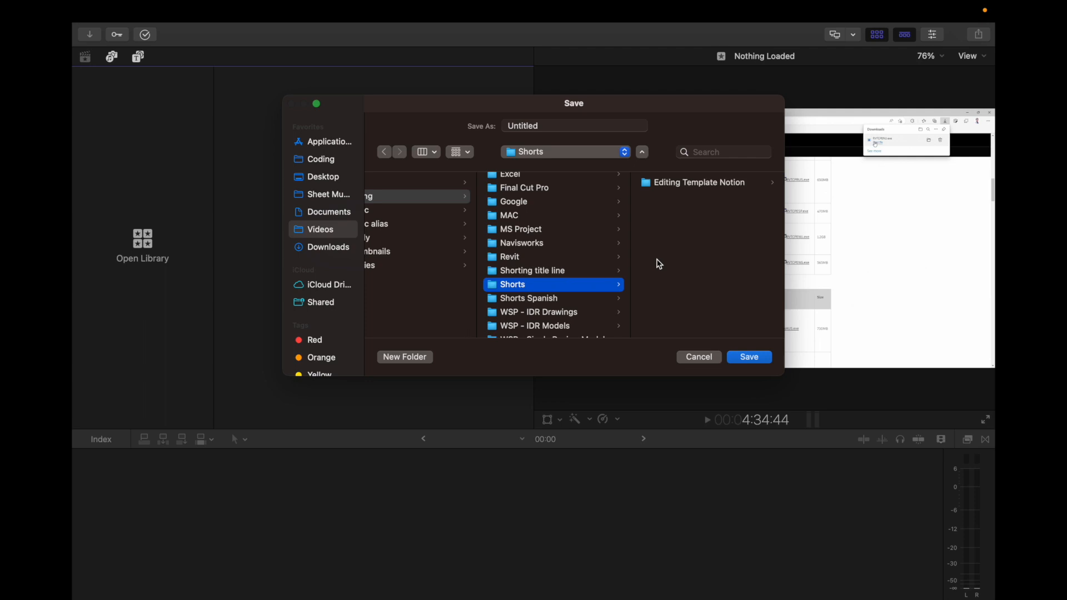
- Save the new library in the Editing Template Notion folder inside Shorts and rename it Short Notion Template
left_click(701, 184)
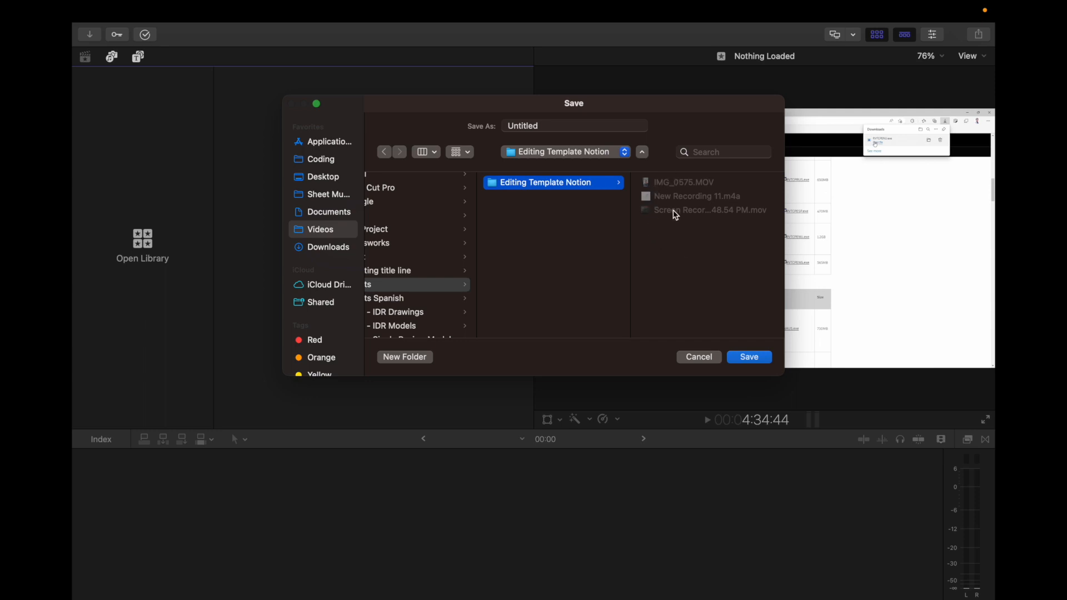
left_click(741, 360)
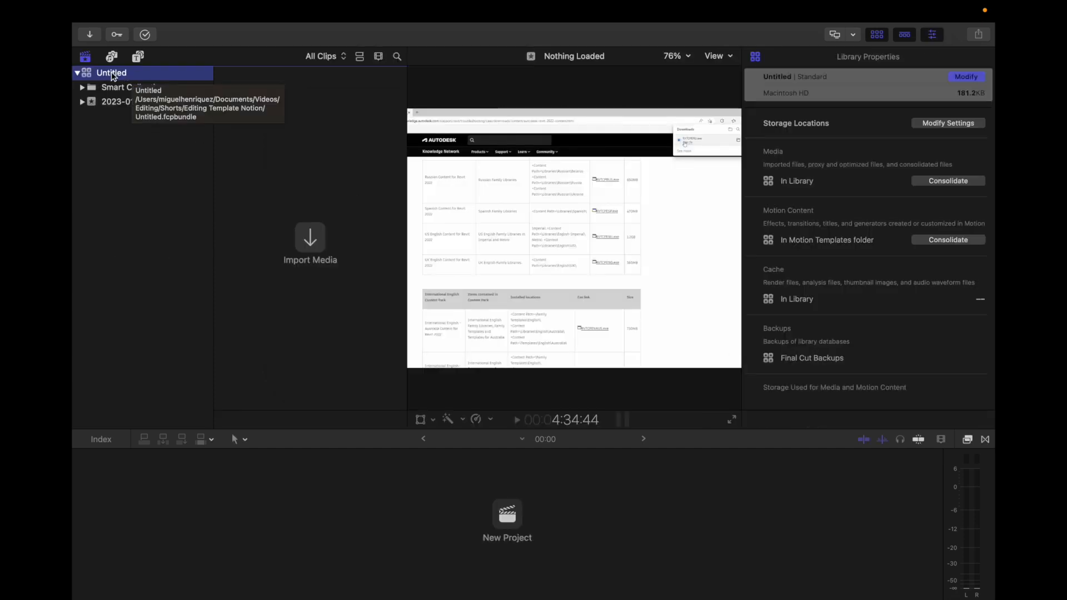
right_click(111, 72)
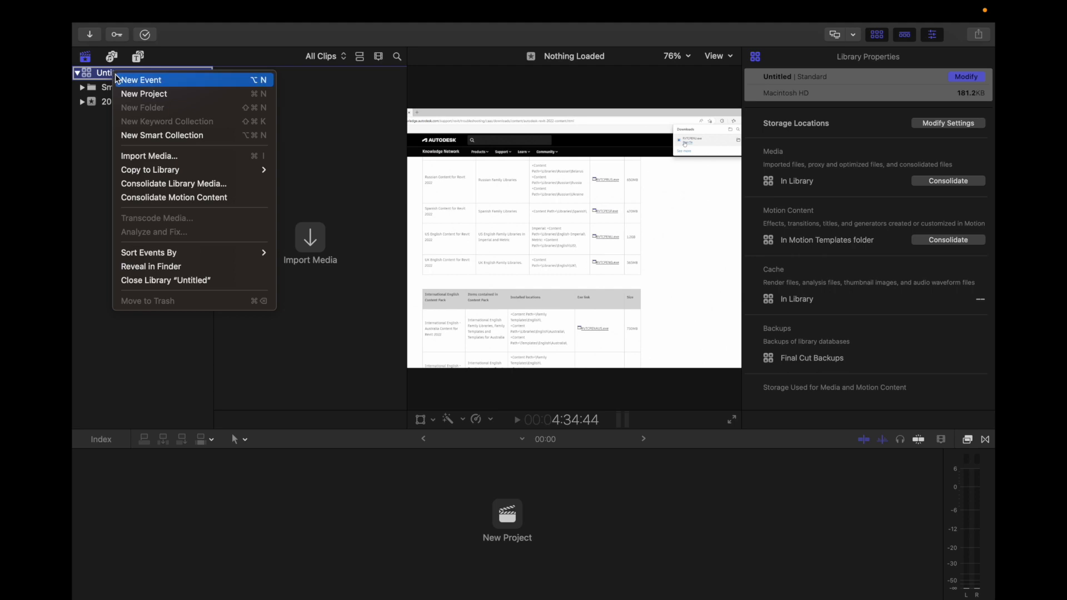
left_click(100, 78)
left_click(98, 75)
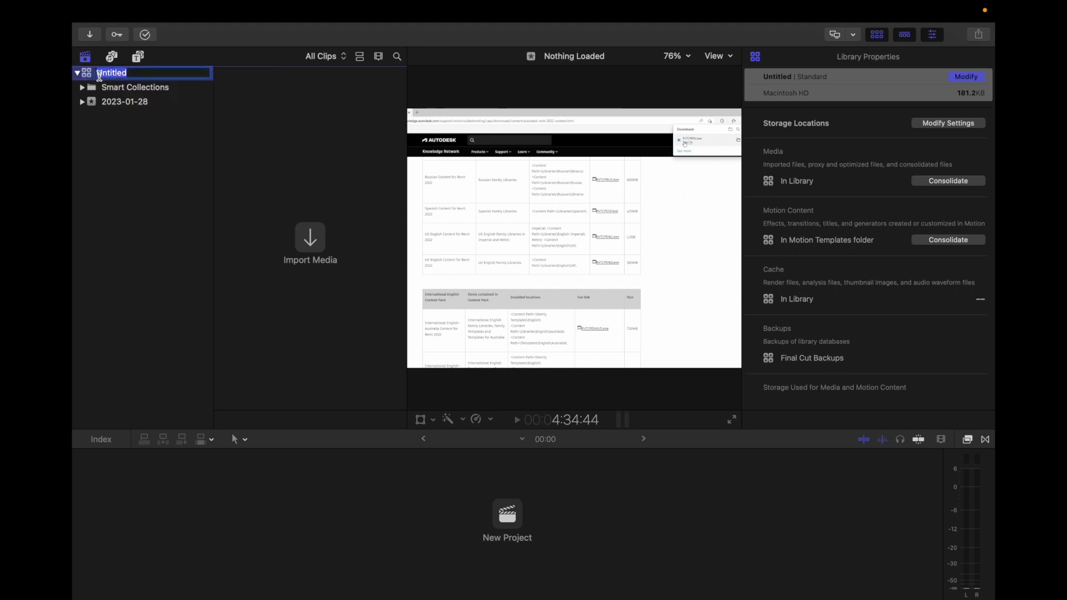
type("Short Notion Templa")
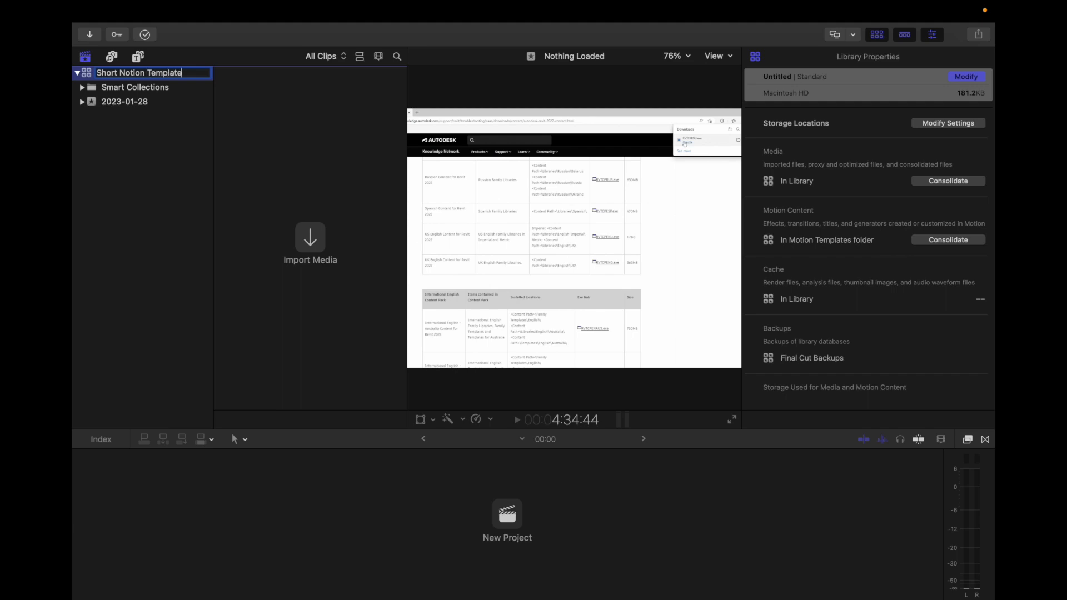
key("Return")
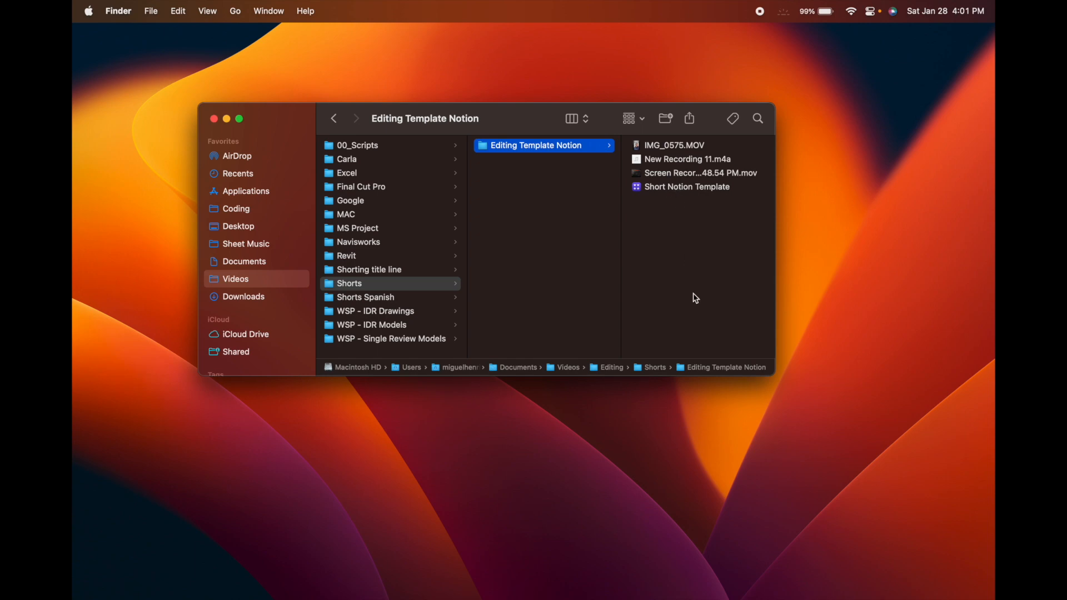
key("ctrl+Right")
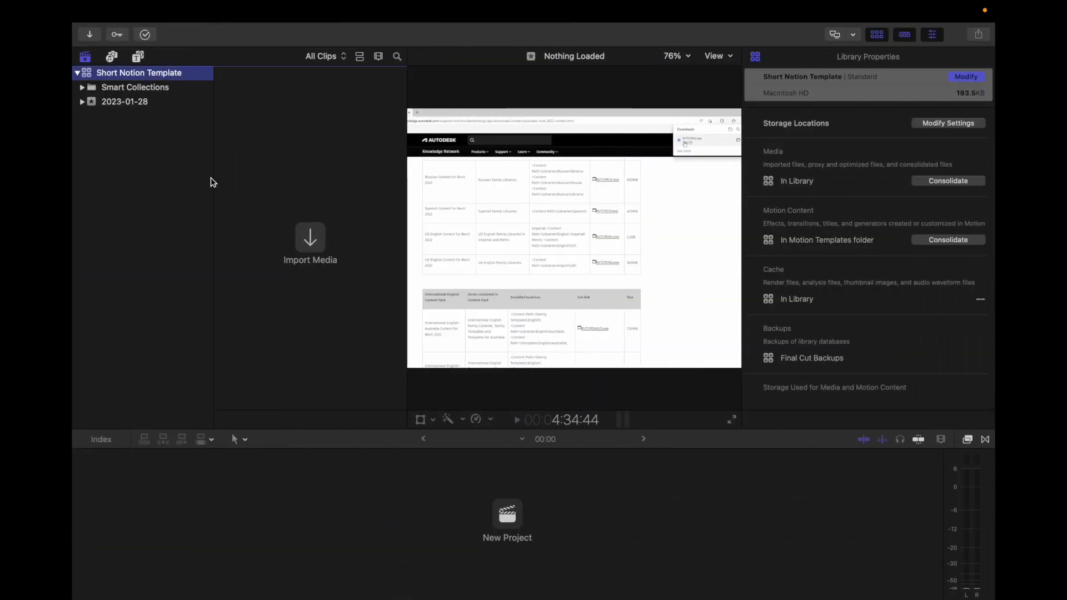
- Import the screen recording, New Recording 11.m4a and IMG_0575.MOV from the Editing Template Notion folder into event 2023-01-28, leaving the files in place
left_click(133, 105)
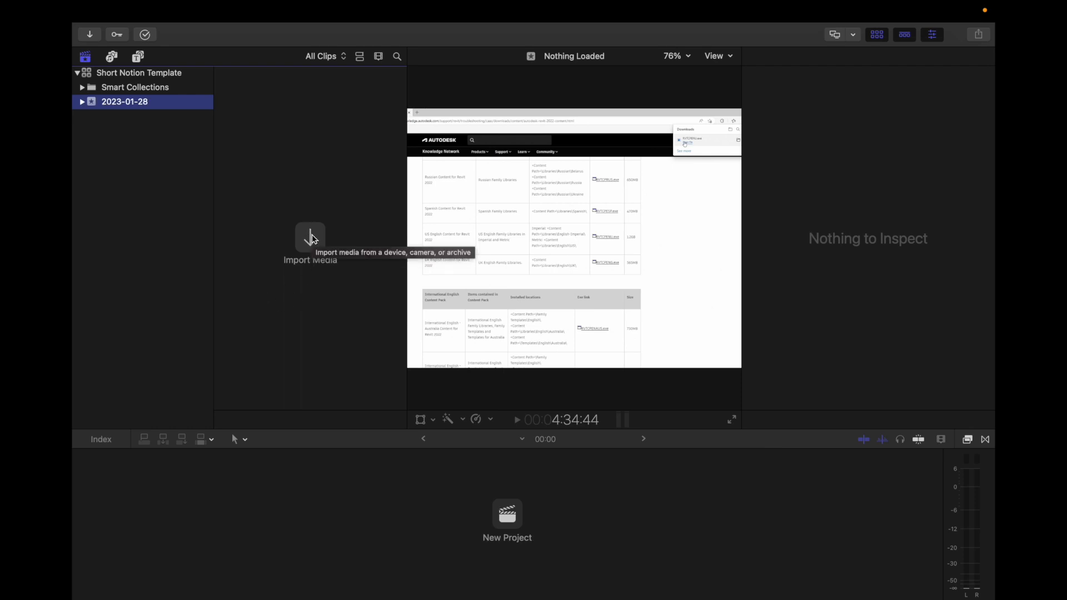
left_click(312, 237)
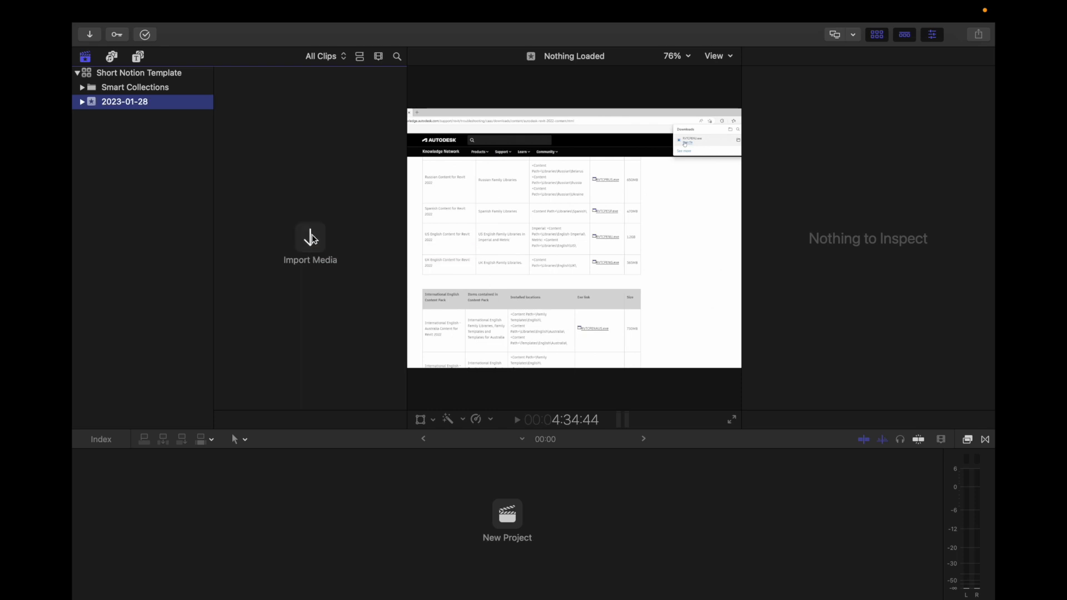
scroll(313, 489, "down", 10)
scroll(312, 491, "down", 2)
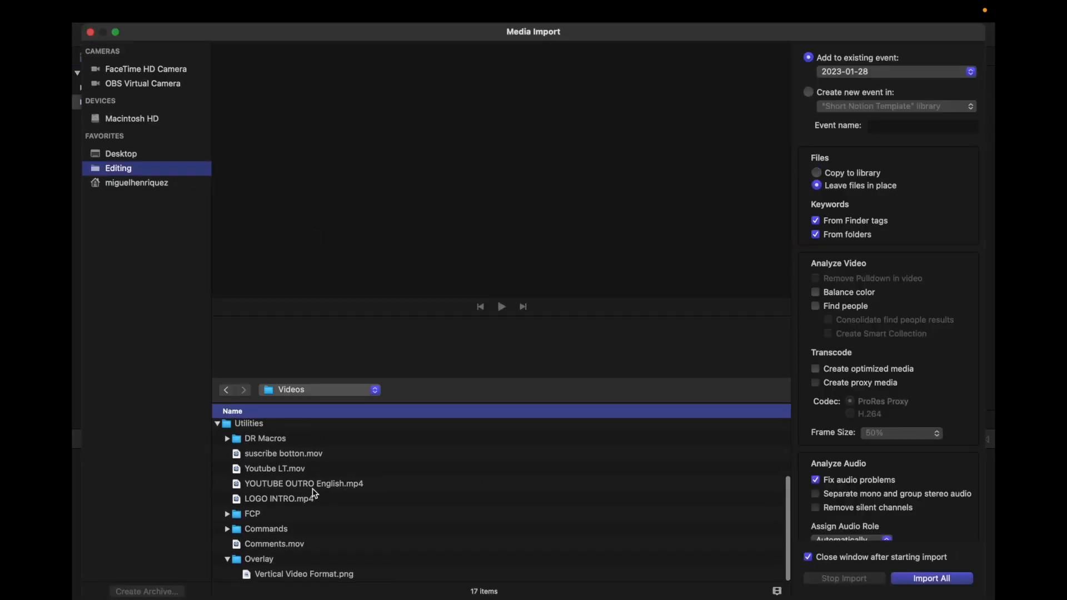
scroll(311, 491, "up", 6)
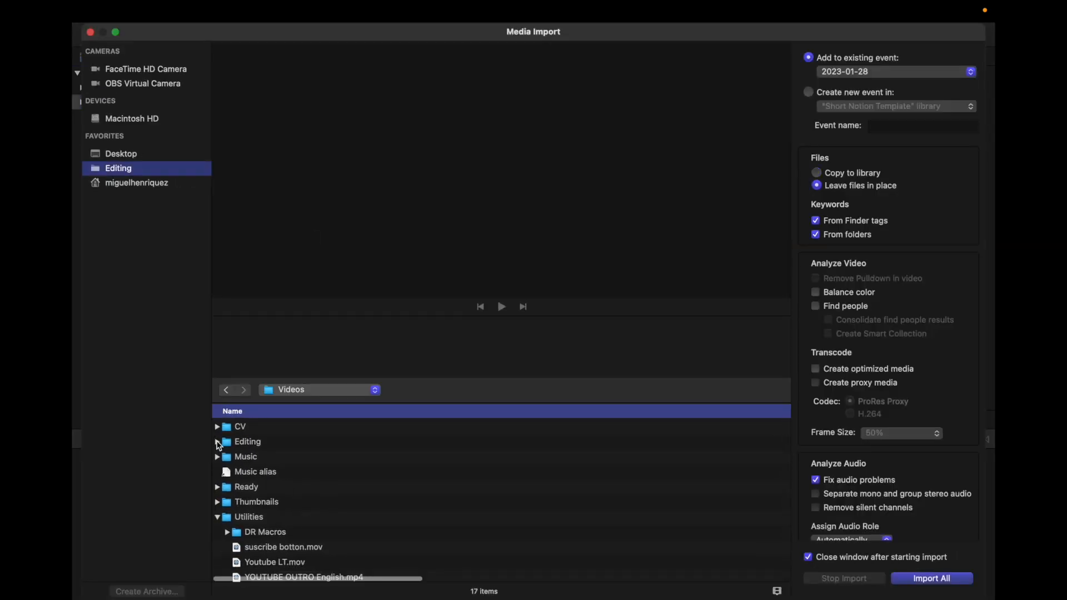
left_click(216, 442)
left_click(226, 538)
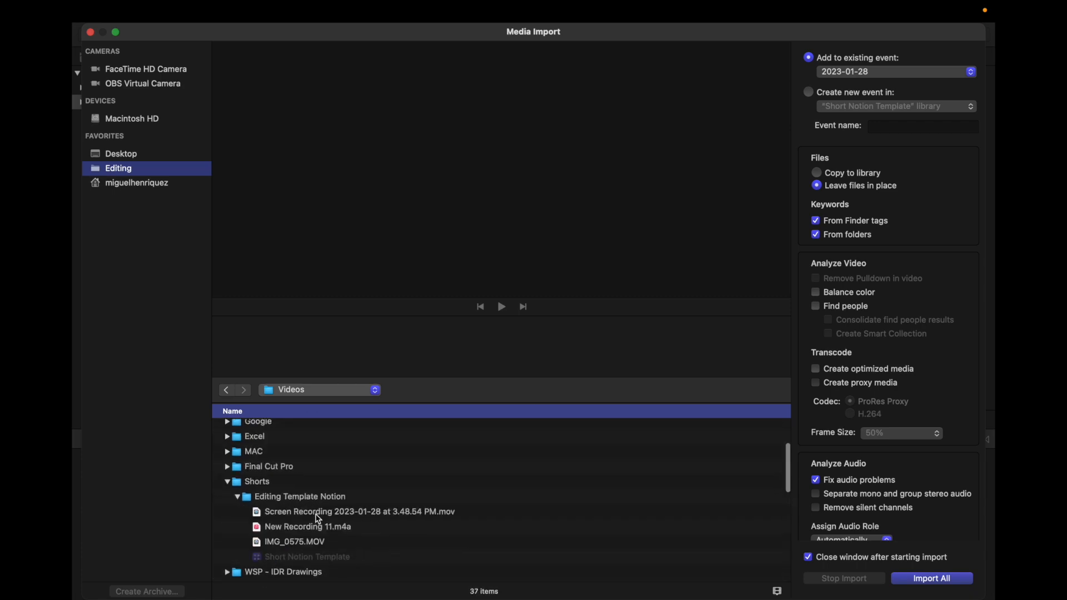
left_click(316, 514)
left_click(299, 541, "shift")
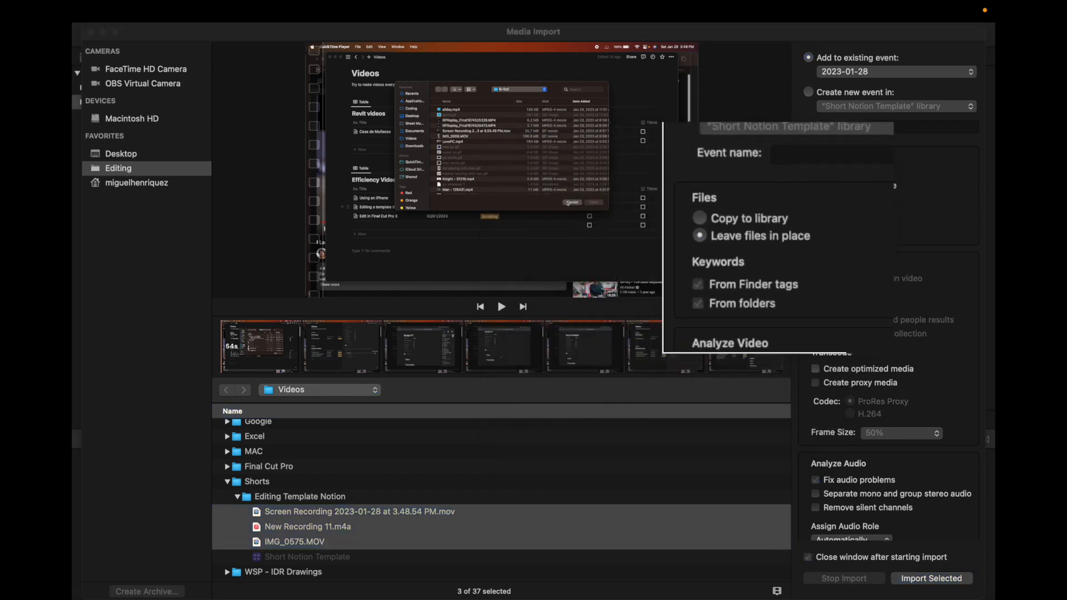
left_click(858, 184)
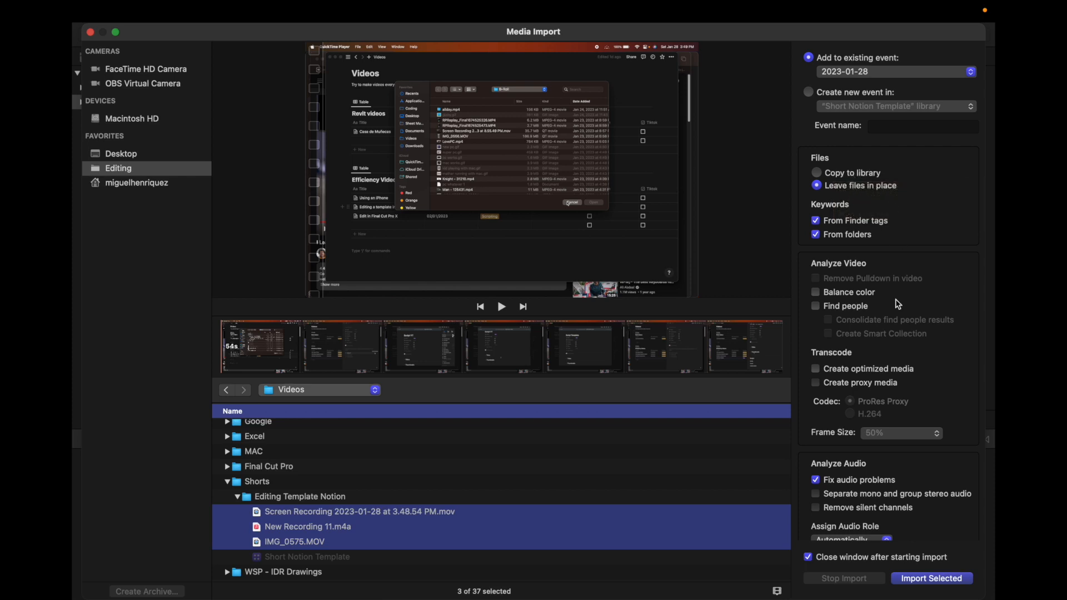
scroll(849, 456, "down", 1)
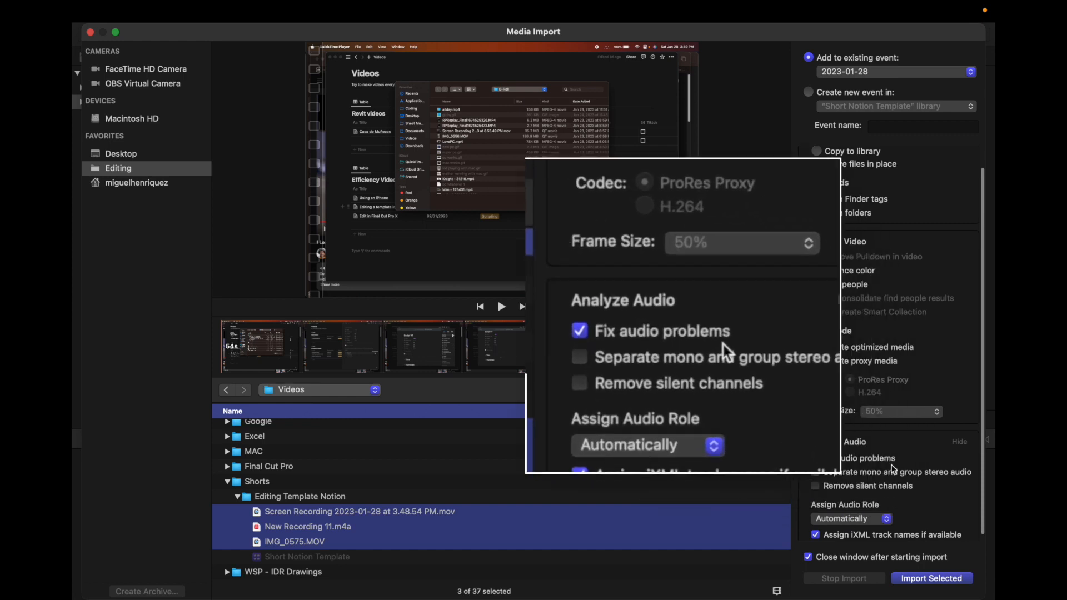
left_click(941, 580)
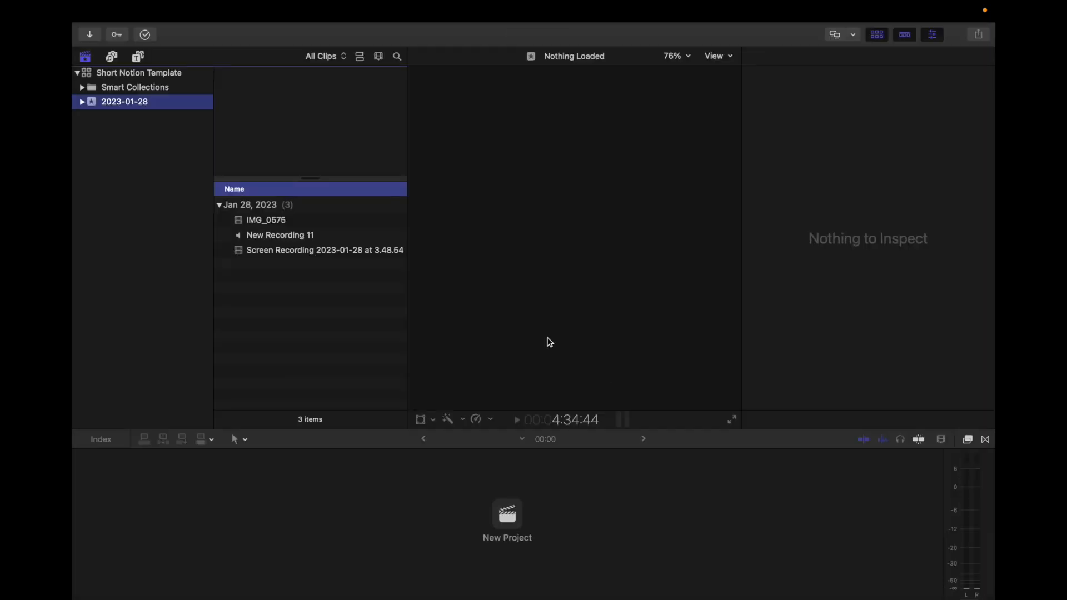
- Look through the three imported clips one by one in the browser to check their previews
left_click(269, 222)
key("Down")
key("Down")
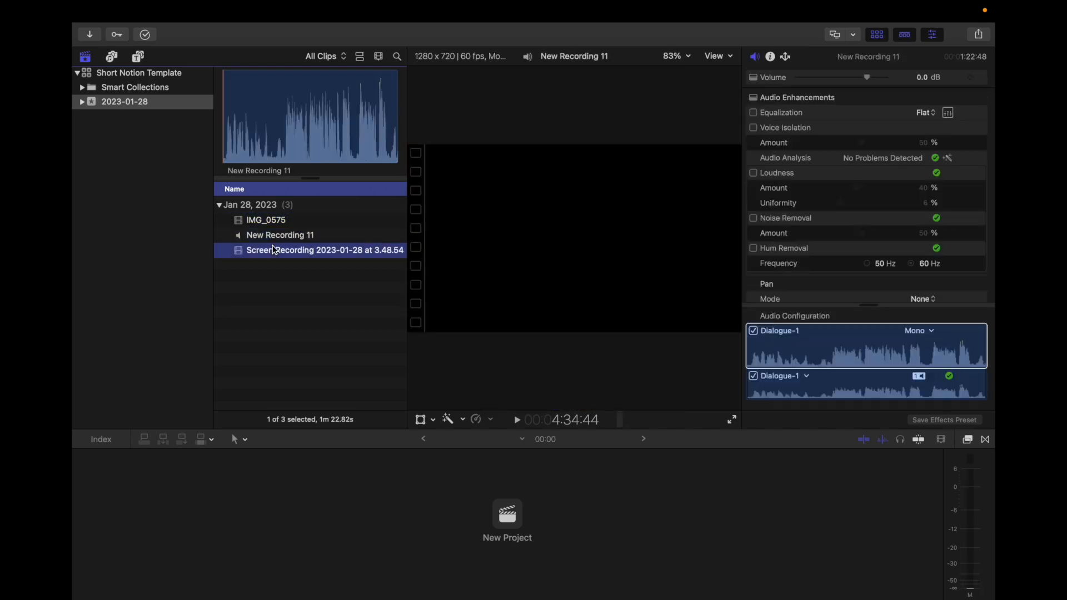
left_click(265, 220)
key("Down")
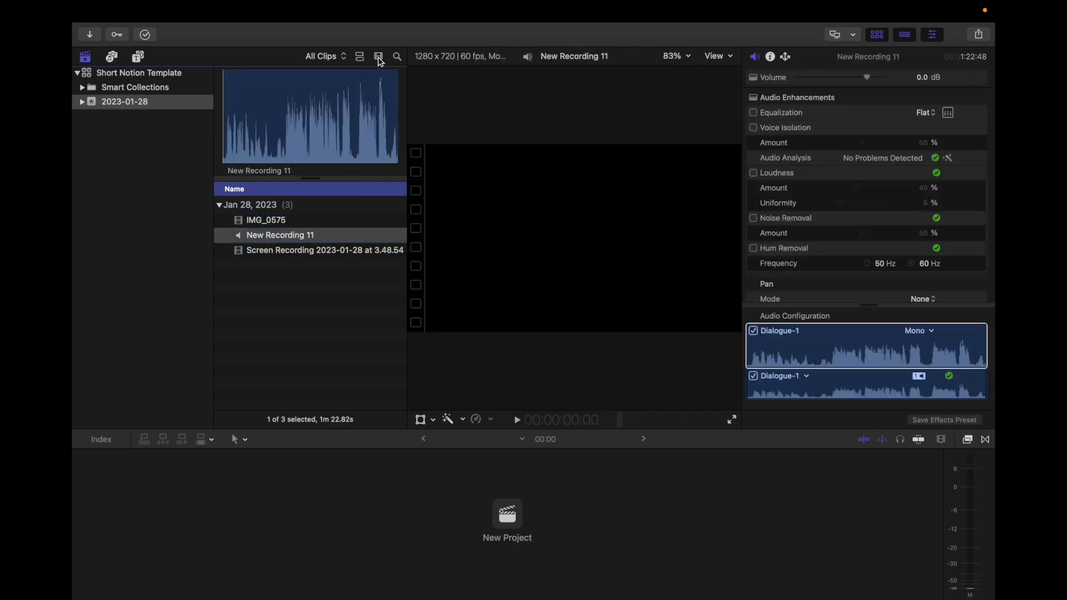
left_click(361, 57)
left_click(361, 58)
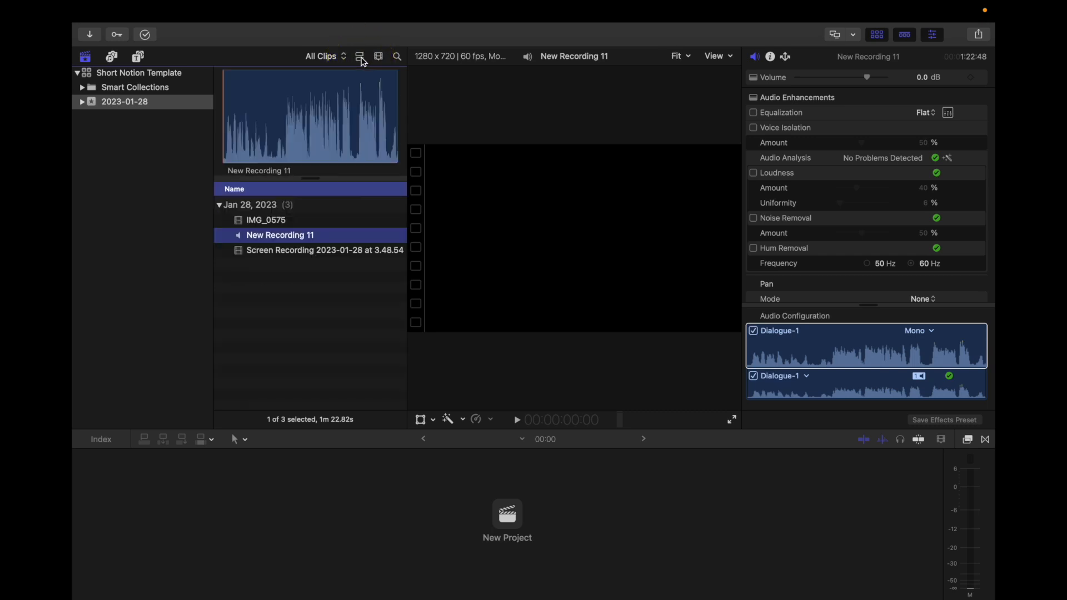
left_click(361, 57)
left_click(361, 57)
left_click(264, 223)
left_click(263, 236)
left_click(263, 253)
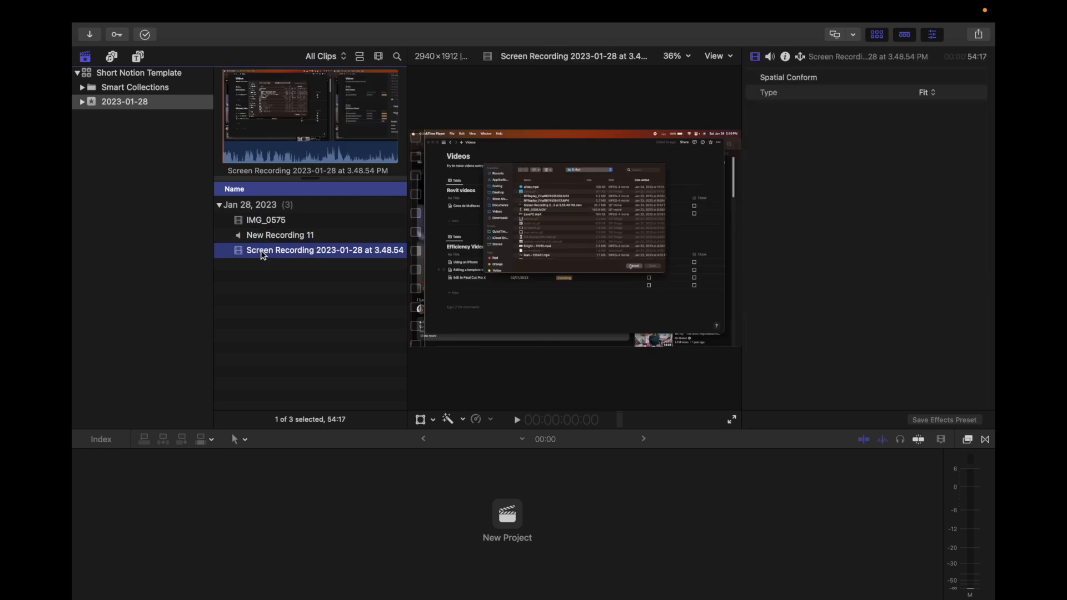
left_click(263, 237)
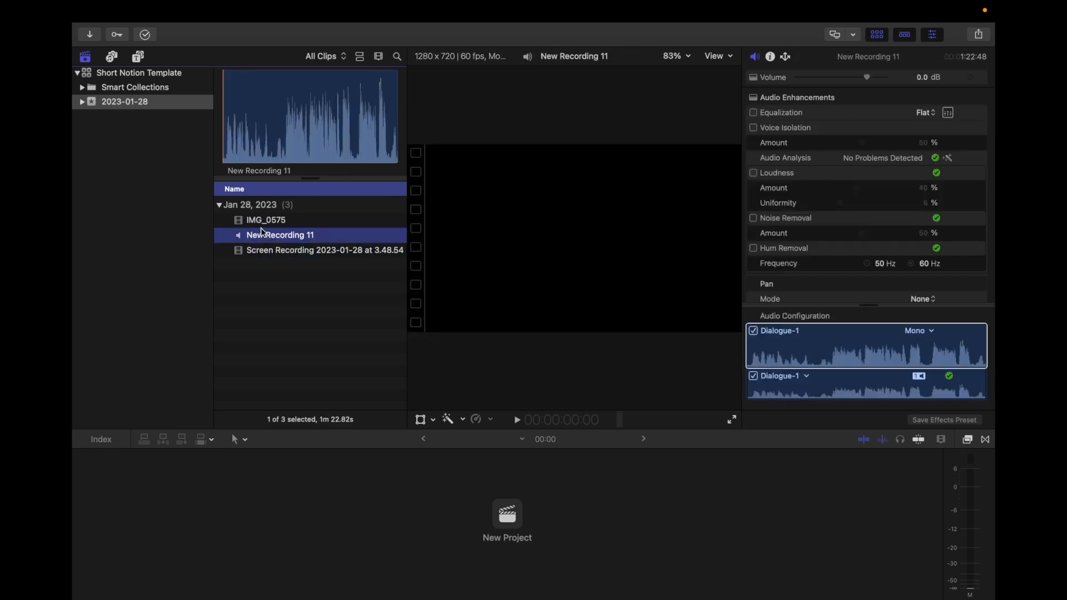
left_click(263, 225)
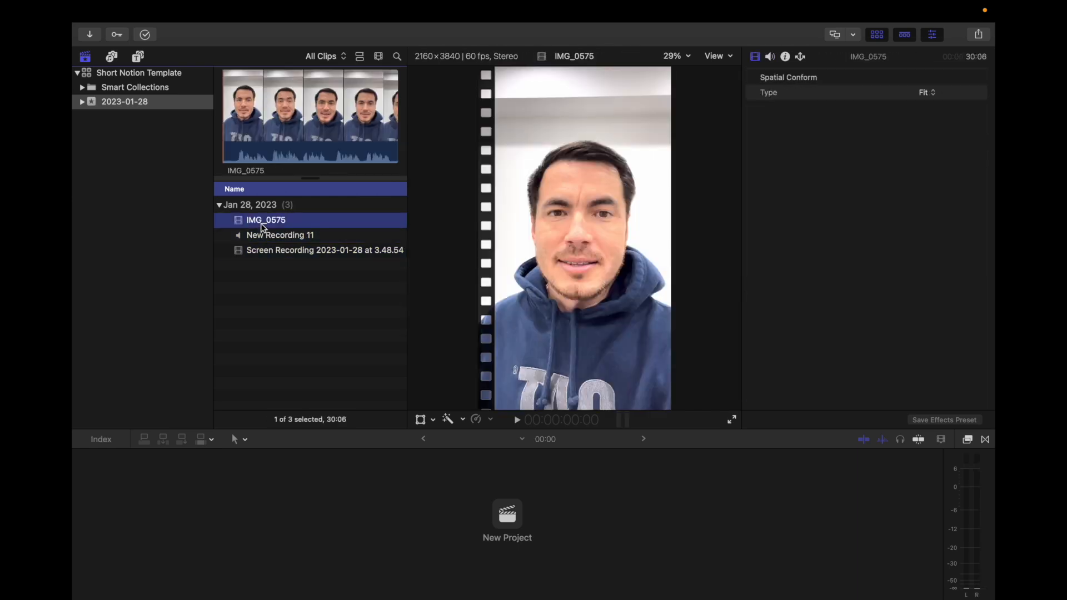
- Play through IMG_0575 and mark the range to use, with an in point at 24:19 and an out point at about 28:54
left_click(232, 136)
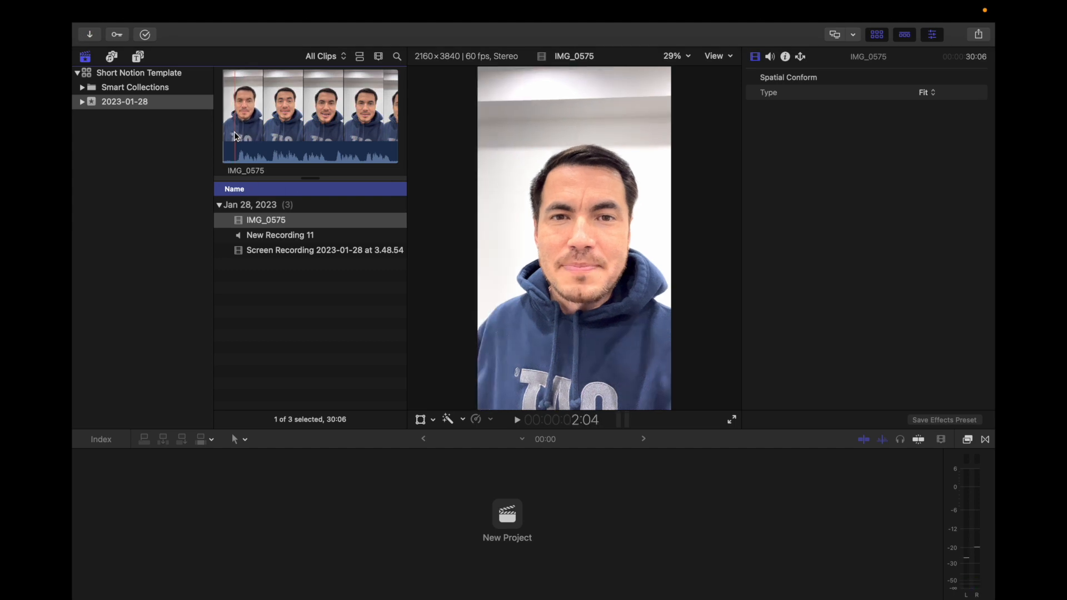
key("space")
key("XF86AudioRaiseVolume")
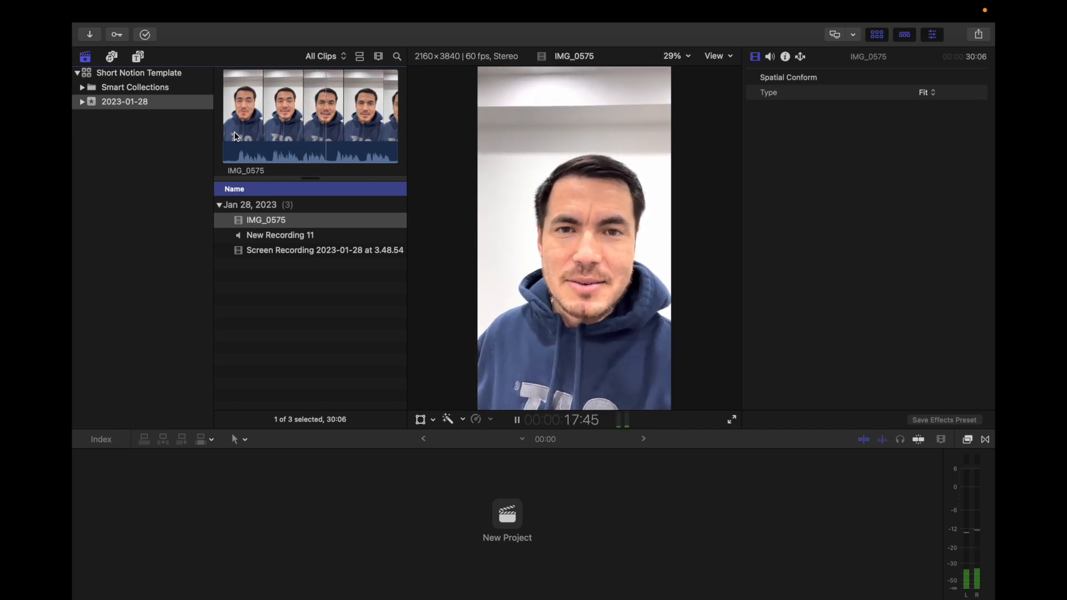
key("space")
key("space")
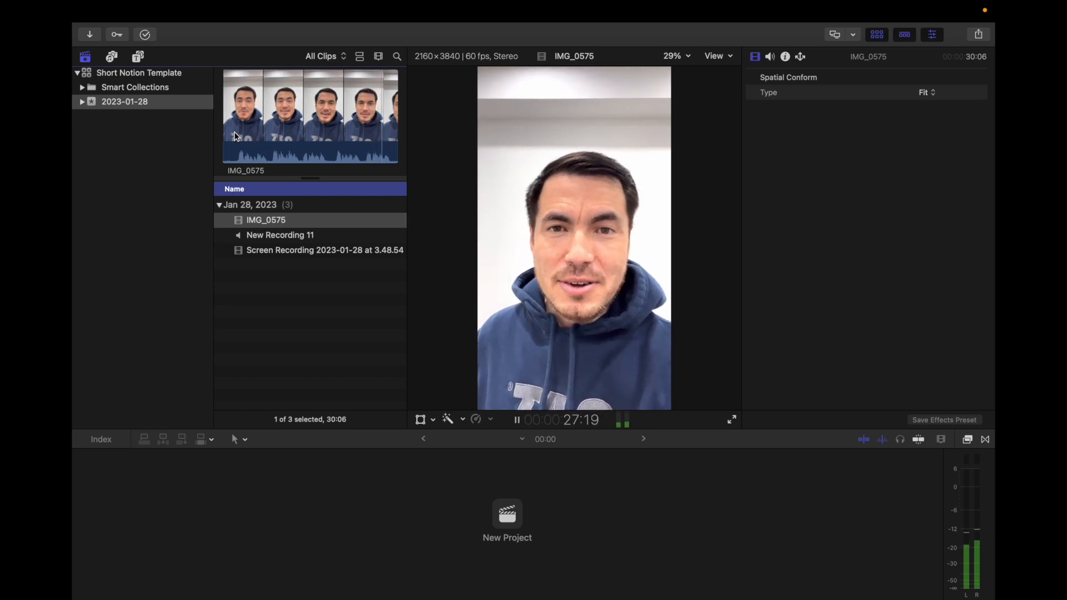
key("space")
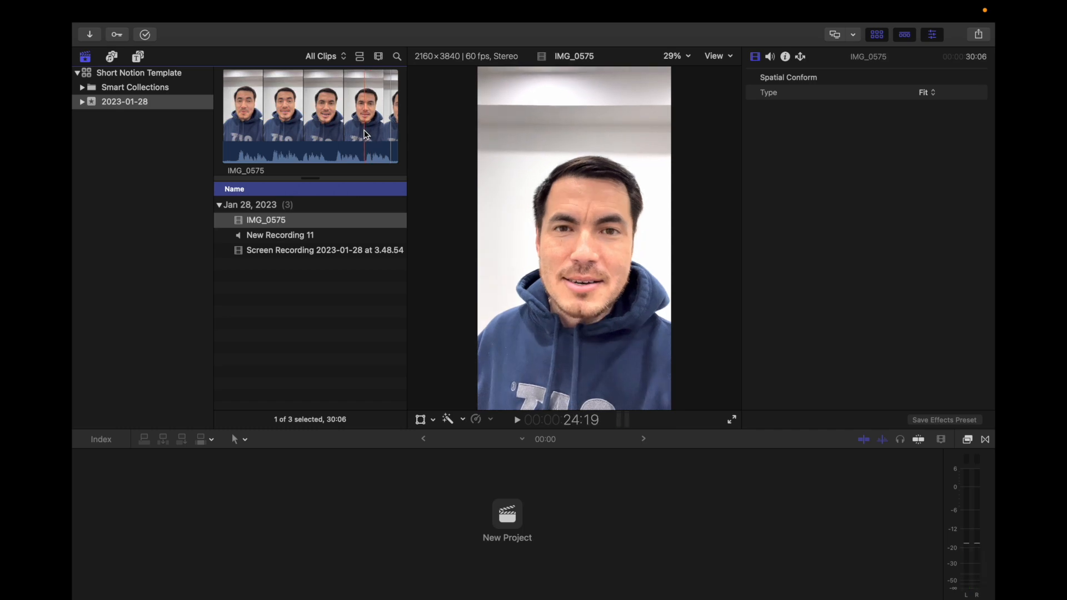
key("i")
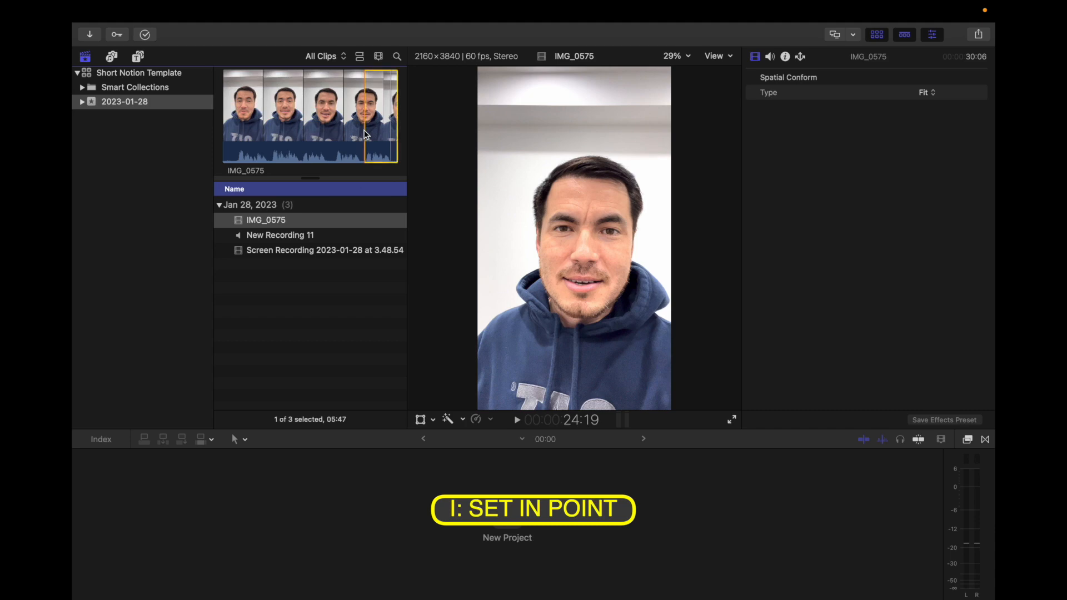
key("o")
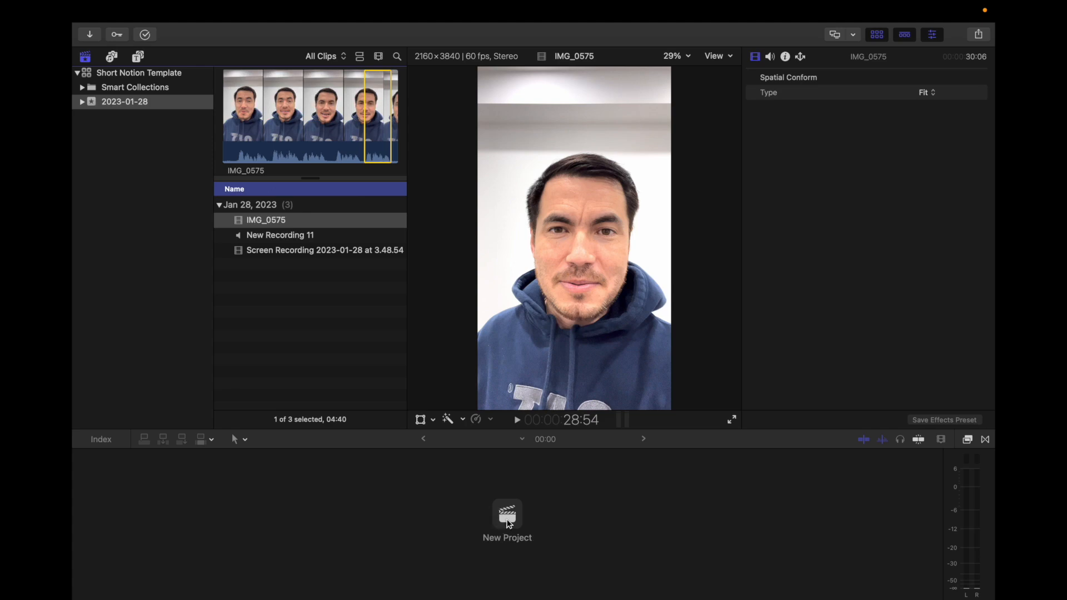
- Create a project named Short Notion Template with the Vertical video format and a 1080x1920 resolution
left_click(507, 517)
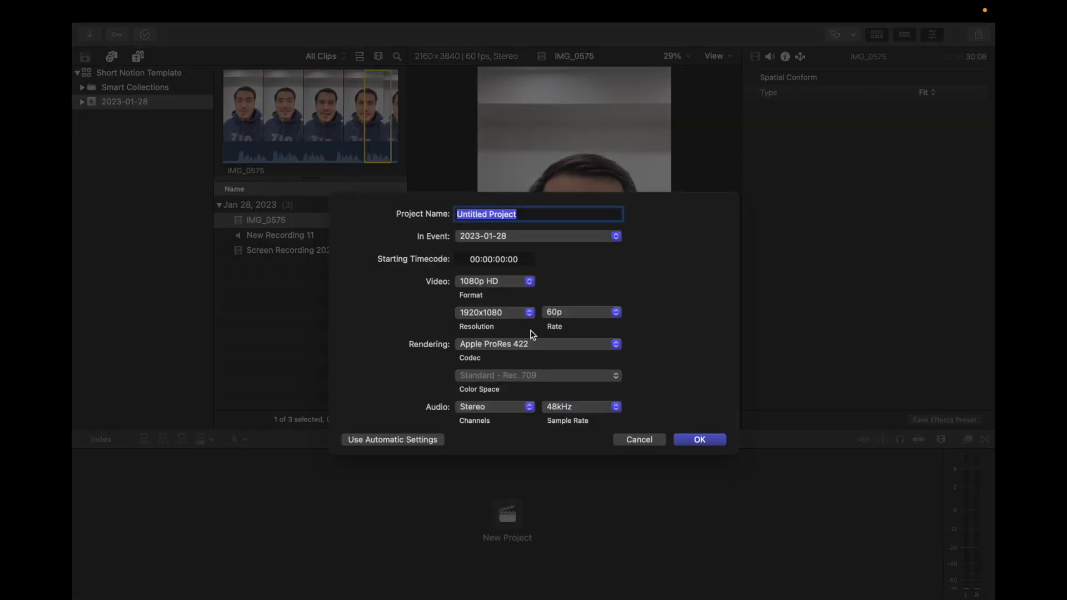
type("Short Notion Template")
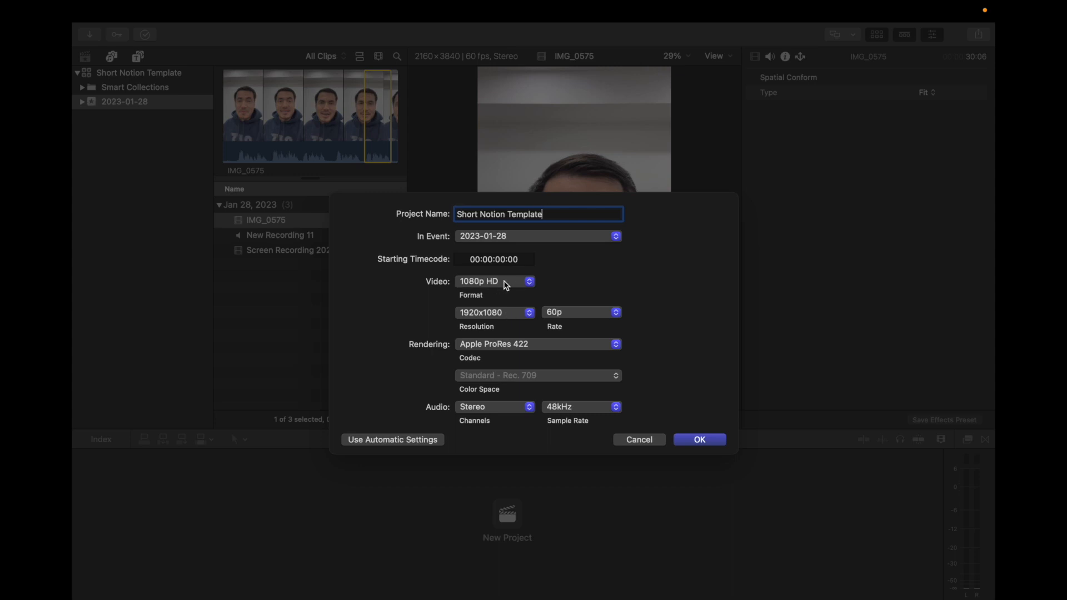
left_click(506, 283)
left_click(467, 423)
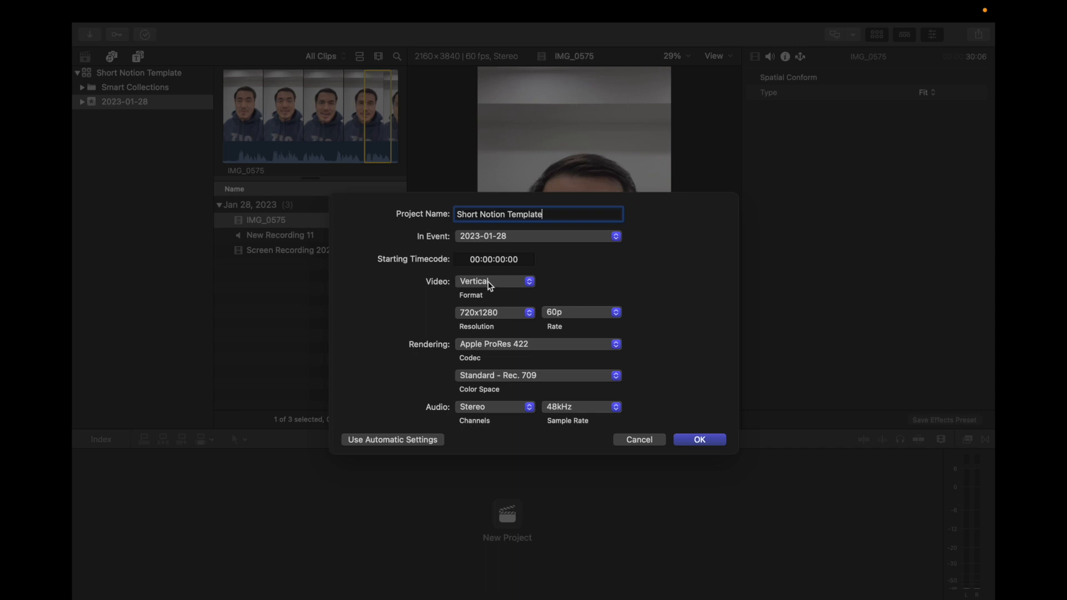
left_click(518, 313)
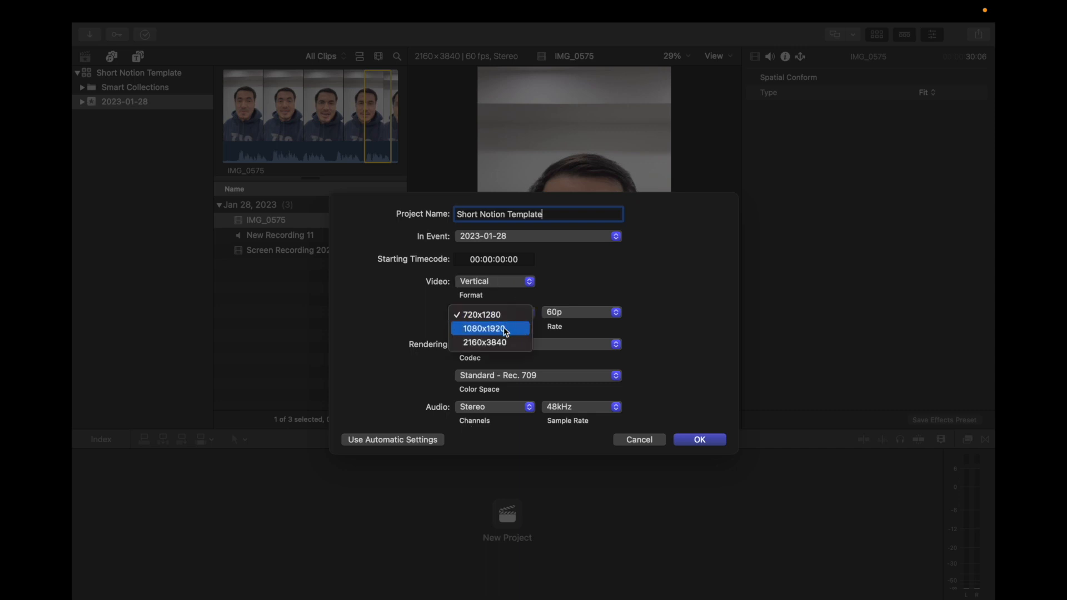
left_click(506, 331)
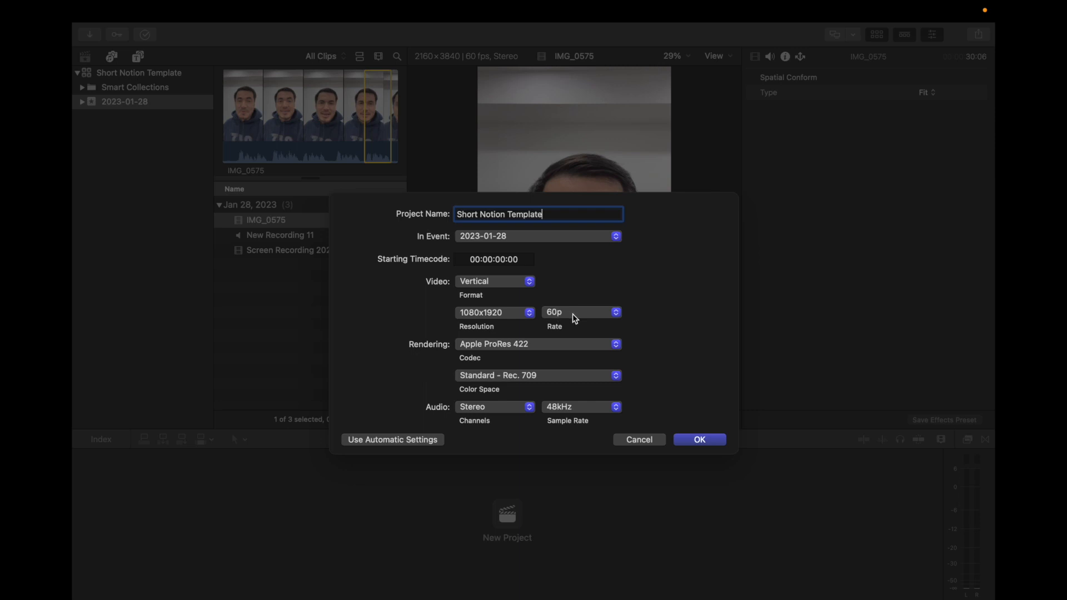
left_click(695, 440)
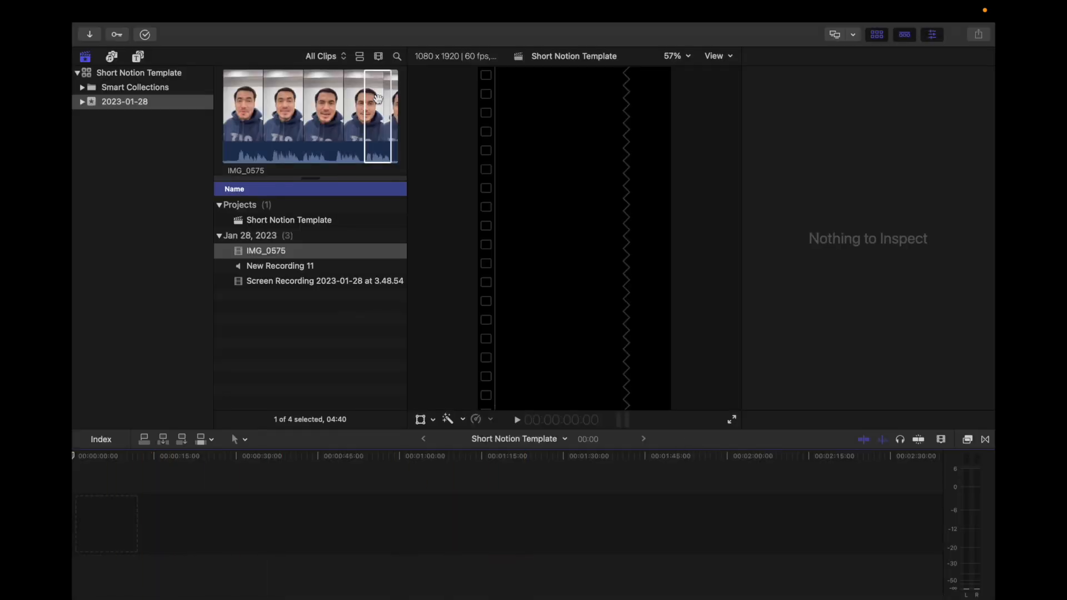
- Add the marked range of IMG_0575 to the start of the timeline, play it and park the playhead at about 2:52
left_click(378, 98)
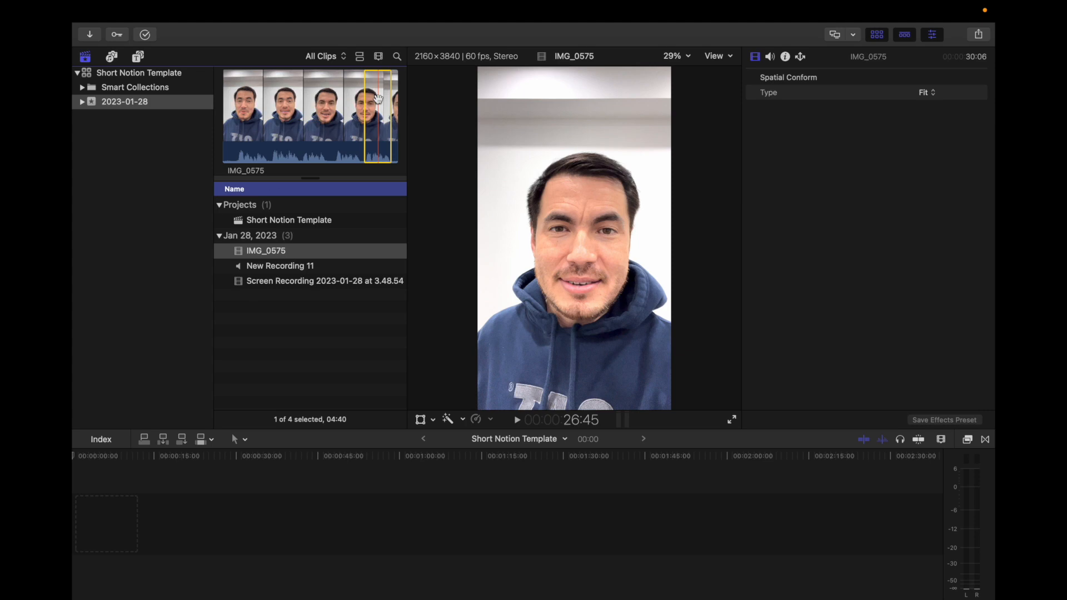
left_click_drag(378, 99, 95, 522)
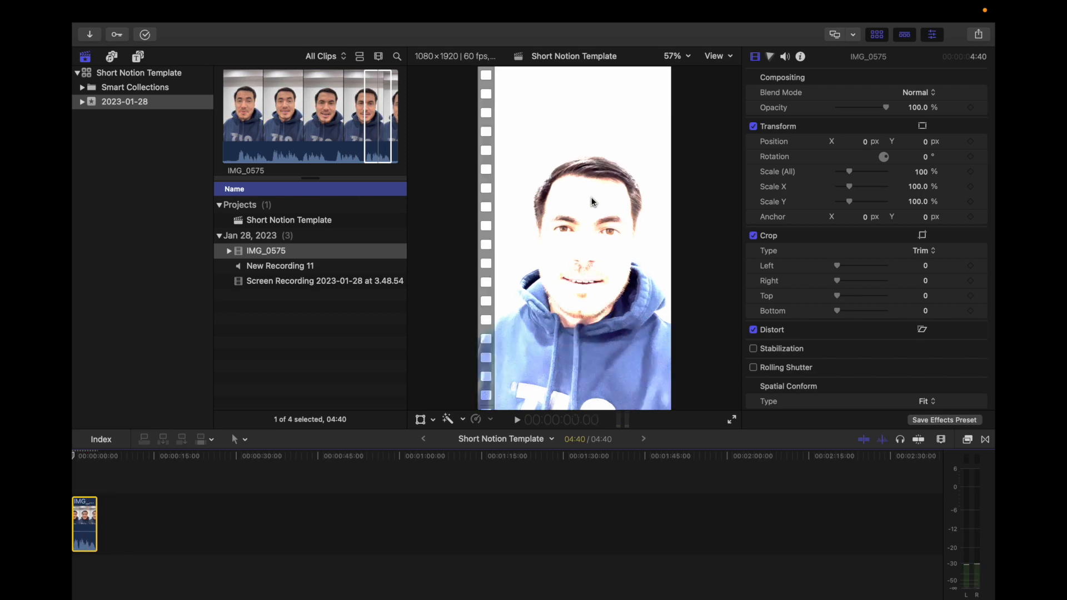
key("space")
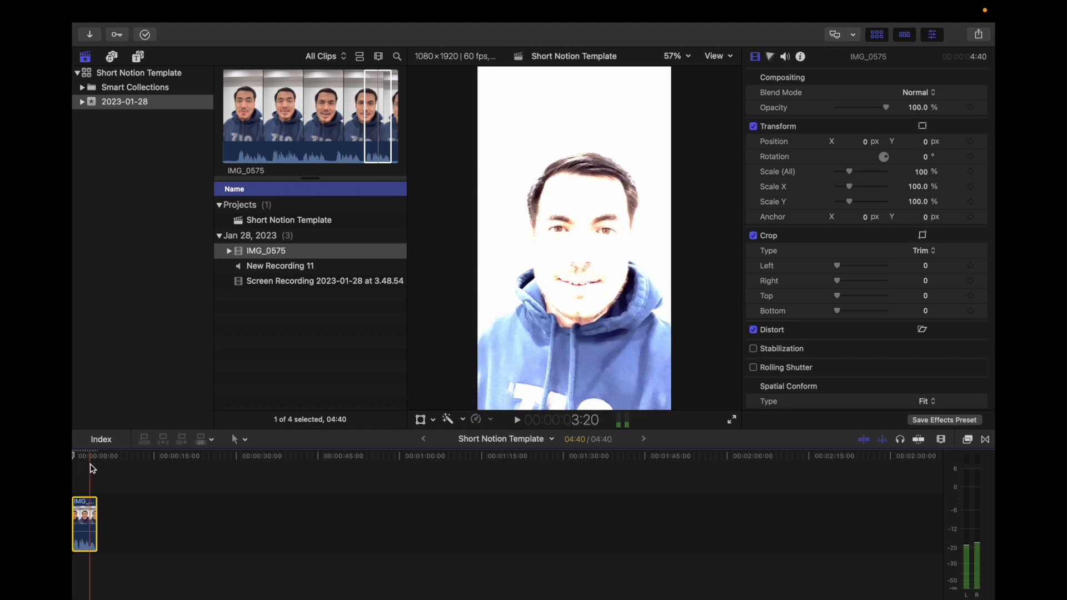
left_click(87, 457)
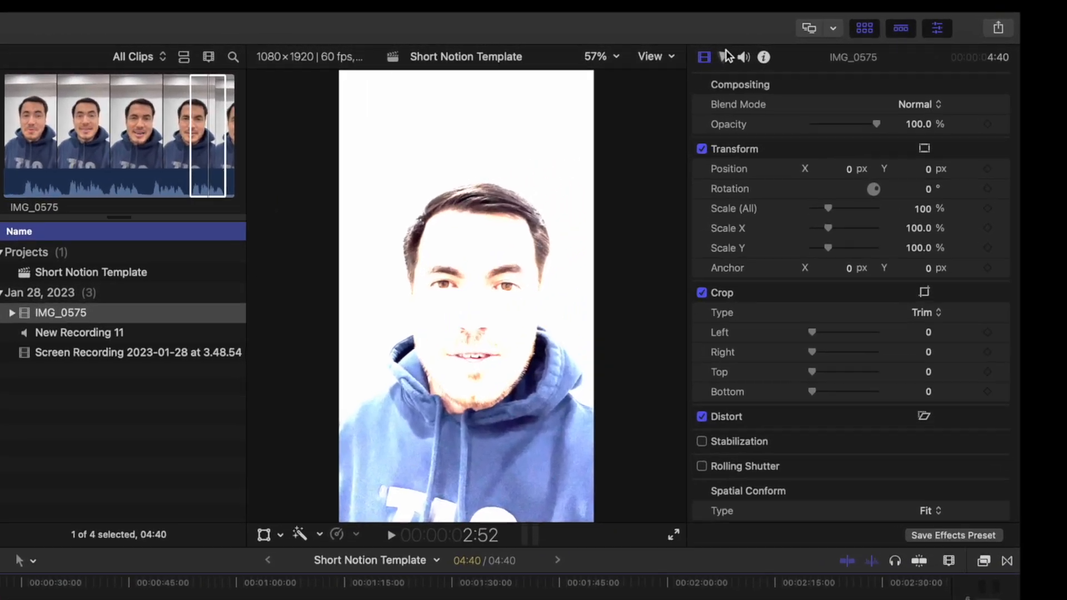
- Correct the exposure of the IMG_0575 timeline clip with a Color Board: highlights -84%, midtones -26%, shadows 3% and global -22%
left_click(937, 28)
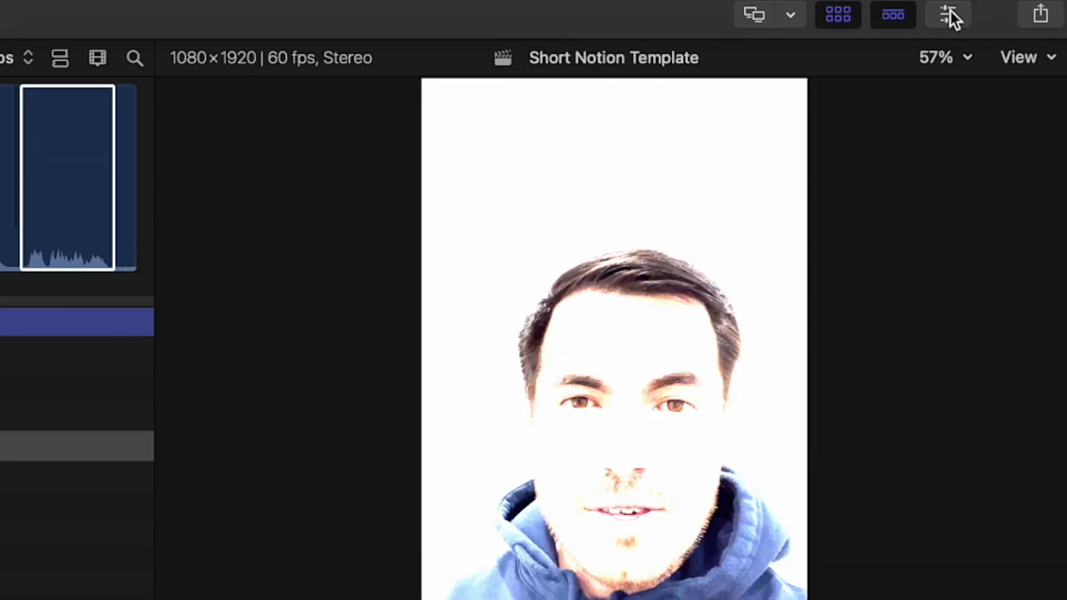
left_click(950, 16)
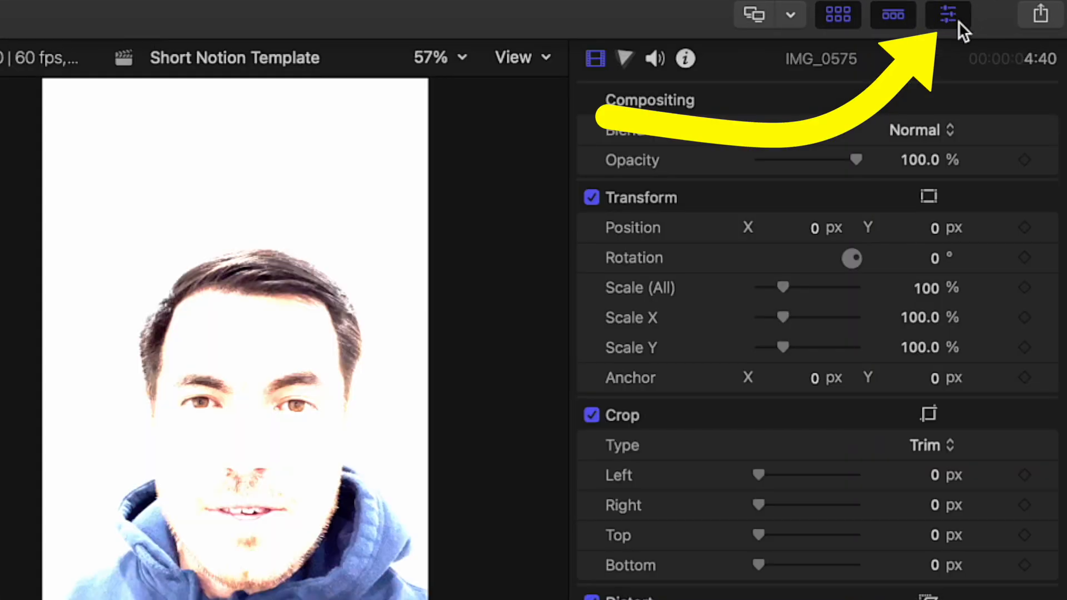
left_click(624, 59)
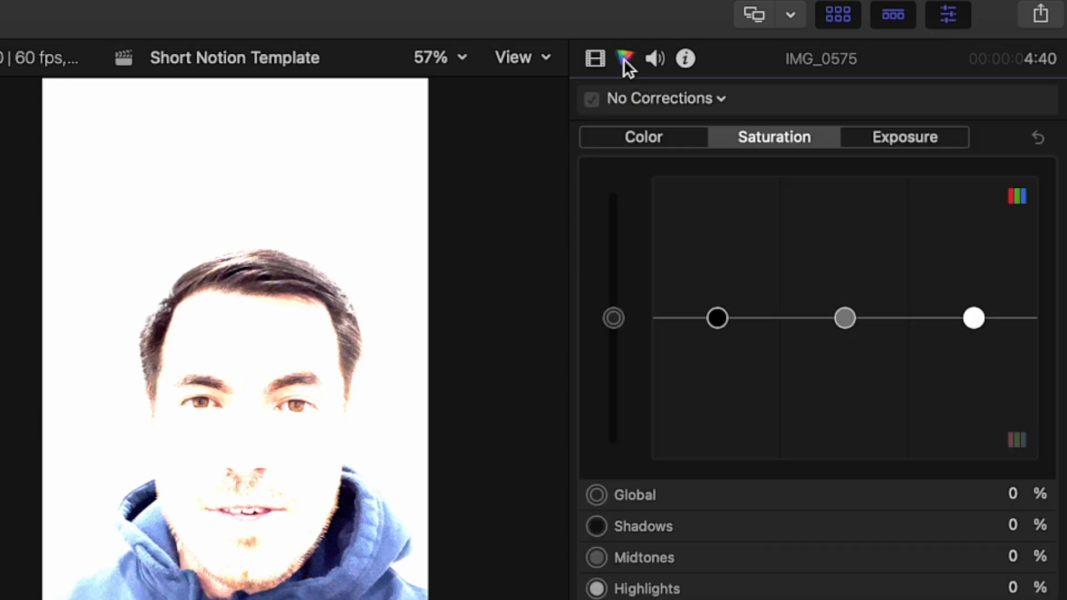
left_click(908, 138)
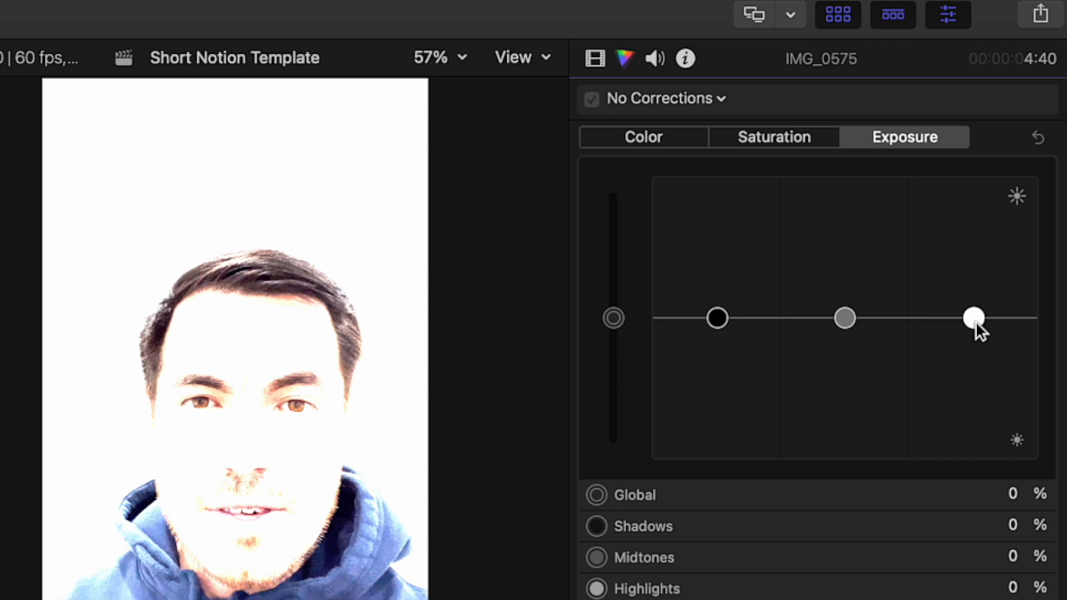
left_click_drag(976, 322, 974, 428)
left_click_drag(969, 391, 972, 439)
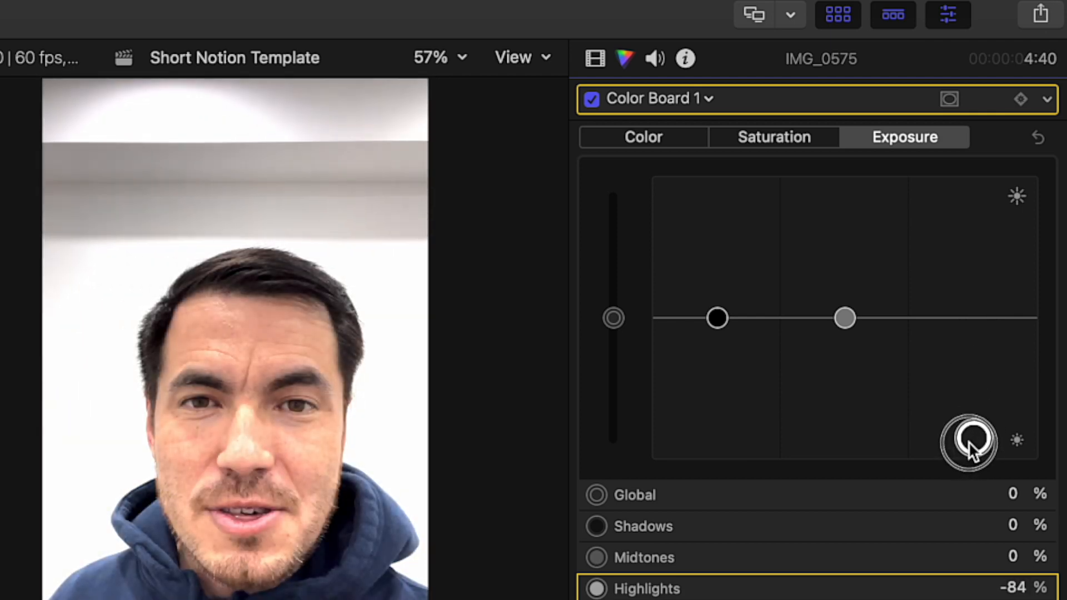
left_click(842, 321)
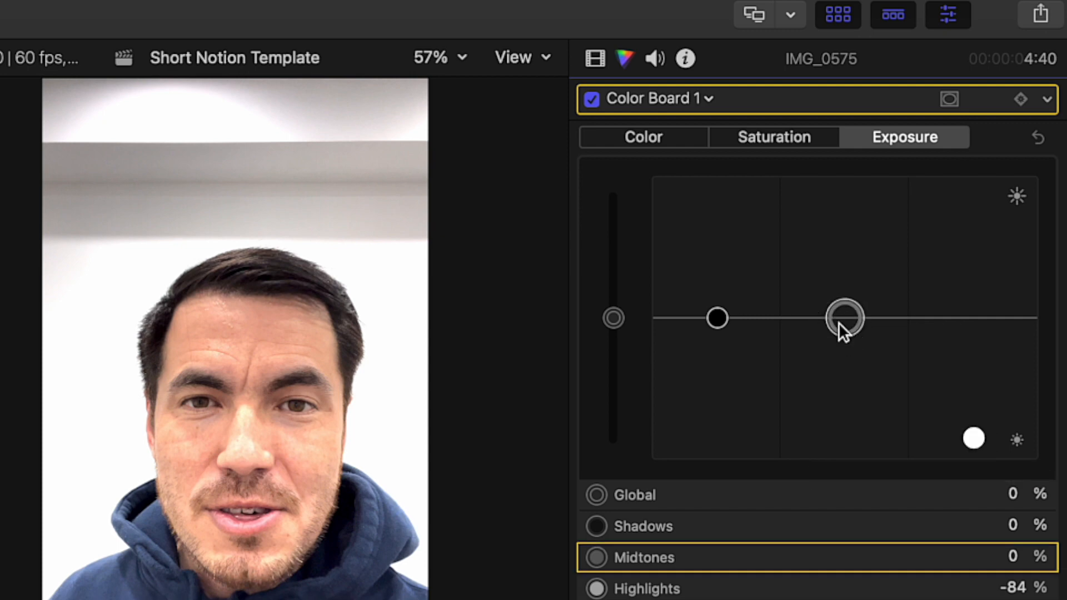
left_click_drag(841, 319, 848, 356)
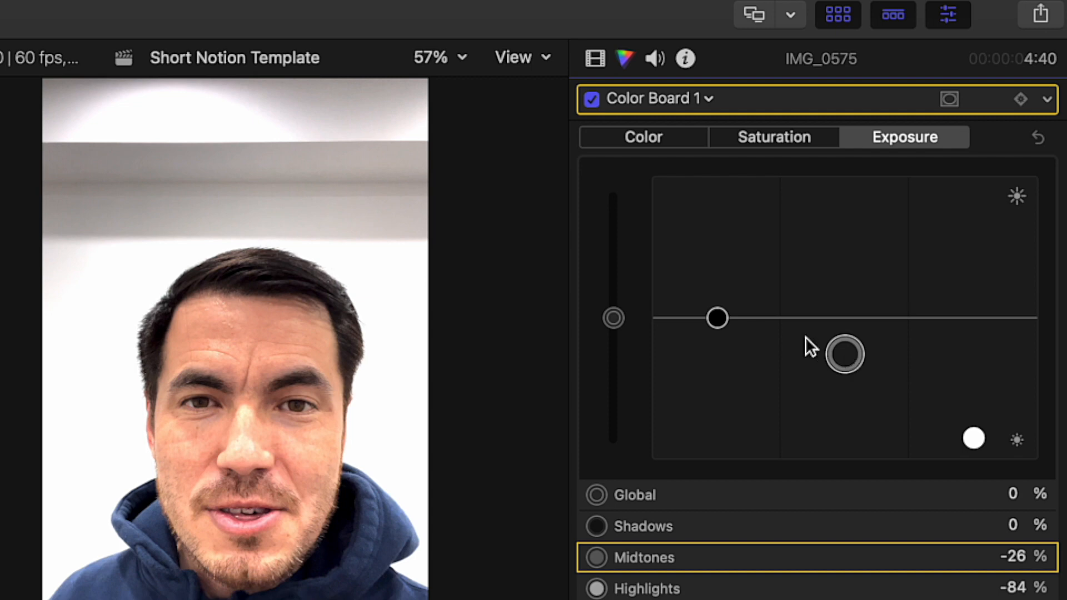
left_click_drag(717, 318, 689, 309)
left_click_drag(620, 315, 611, 345)
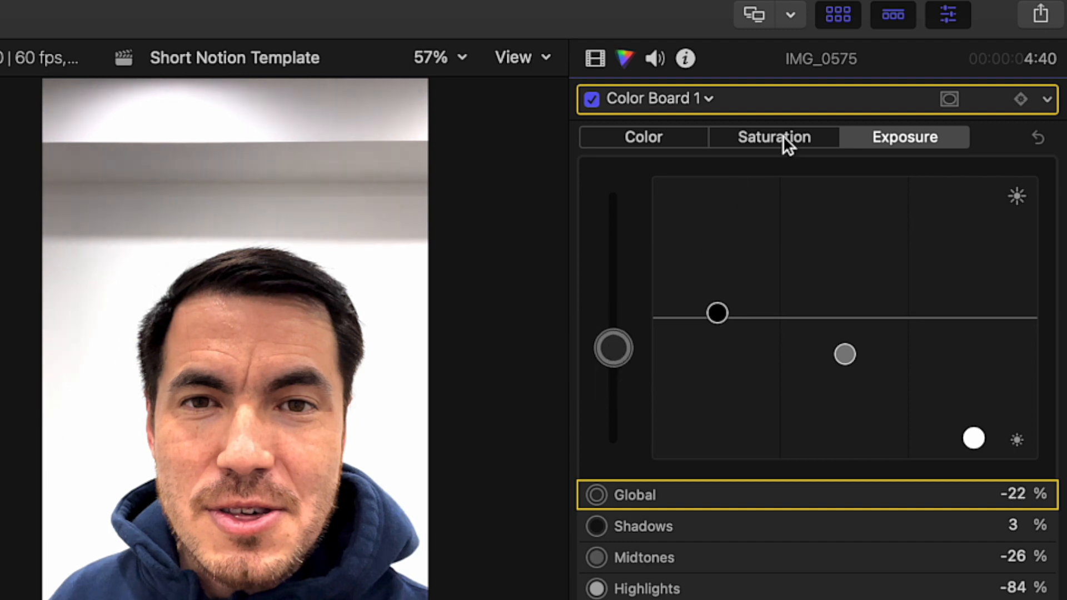
- Adjust the clip's Color Board saturation to highlights 15%, midtones 20%, shadows 19% and global -6%
left_click(788, 136)
mouse_move(974, 318)
left_mouse_down()
mouse_move(972, 248)
mouse_move(973, 297)
left_mouse_up()
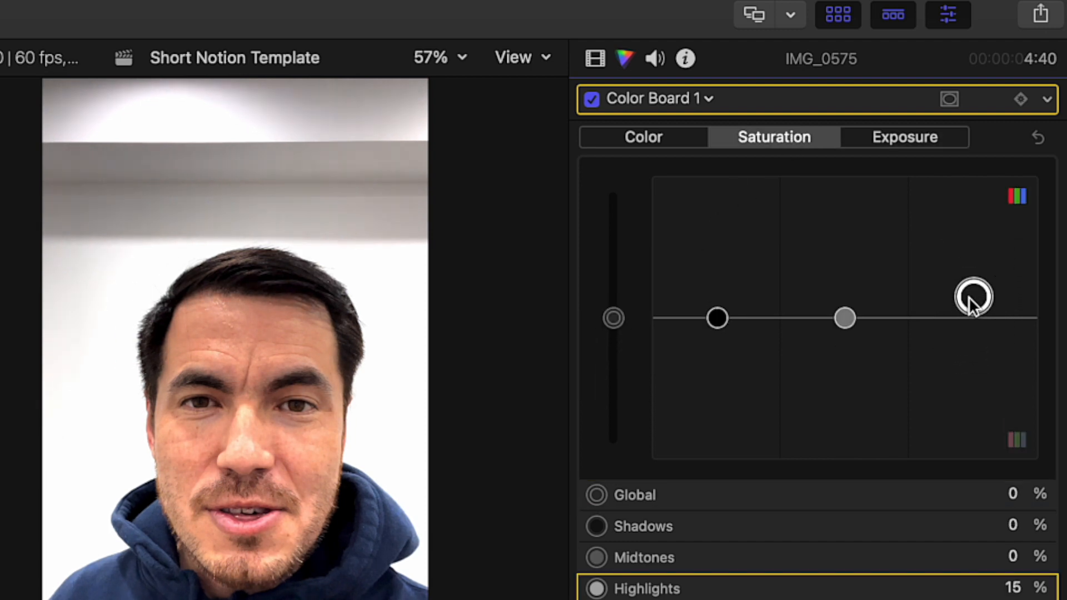
left_click_drag(844, 318, 845, 290)
left_click_drag(717, 318, 717, 289)
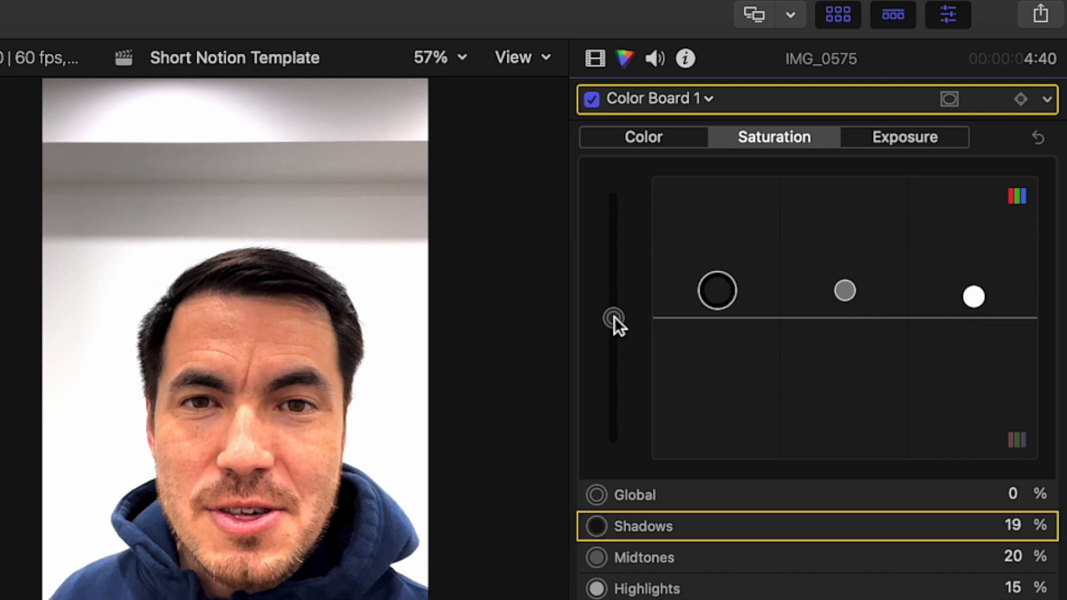
mouse_move(613, 318)
left_mouse_down()
mouse_move(611, 289)
mouse_move(605, 333)
left_mouse_up()
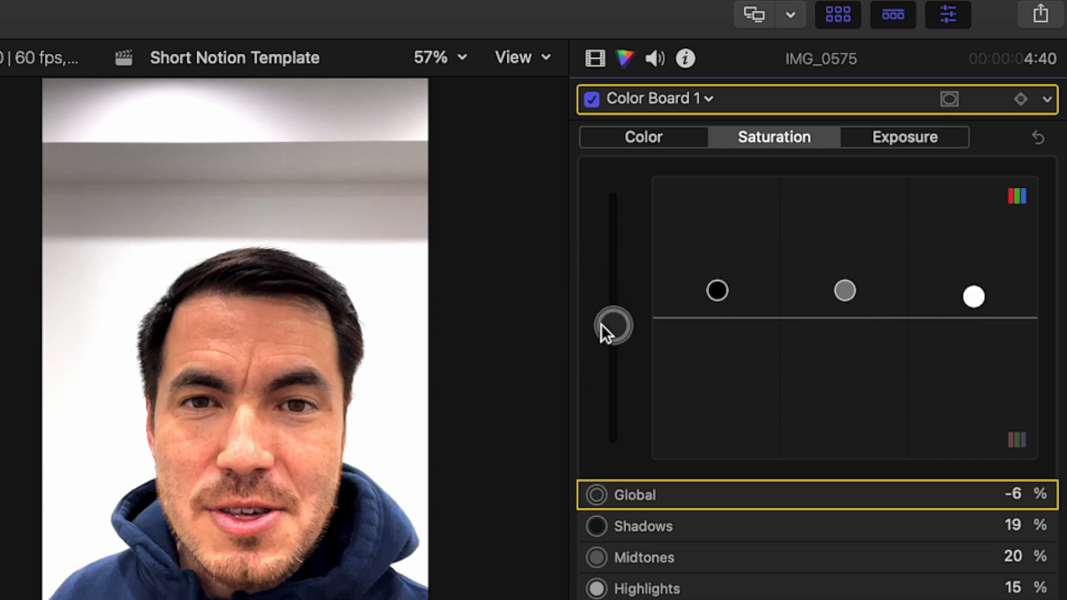
- Tint the clip's highlights to 249° at 8%, shadows to 175° at 5% and global to 107° at 2%, and hide the inspector
left_click(660, 137)
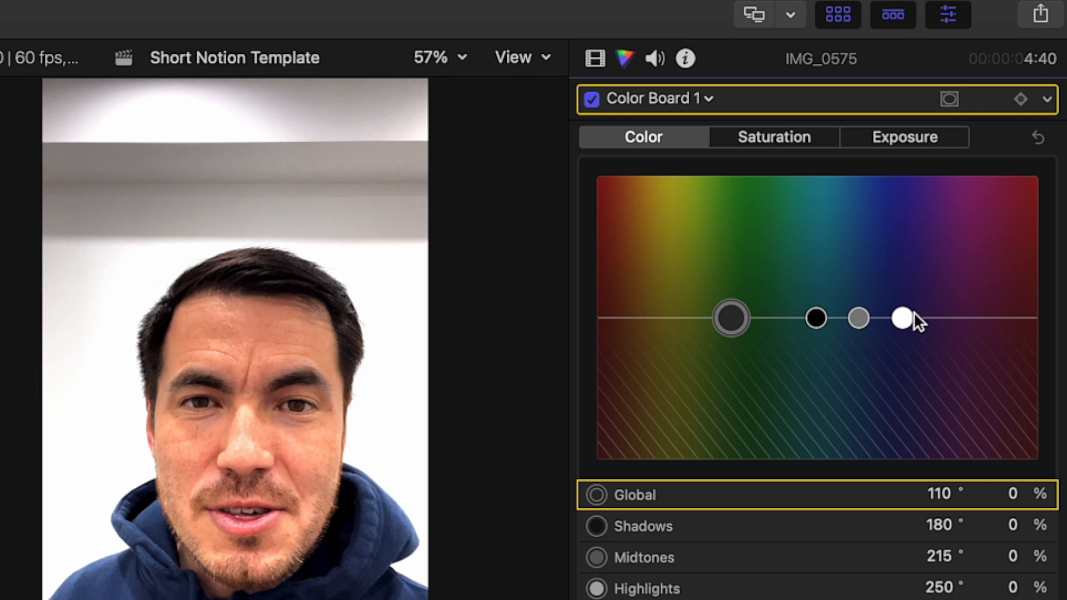
mouse_move(907, 316)
left_mouse_down()
mouse_move(905, 293)
mouse_move(906, 302)
left_mouse_up()
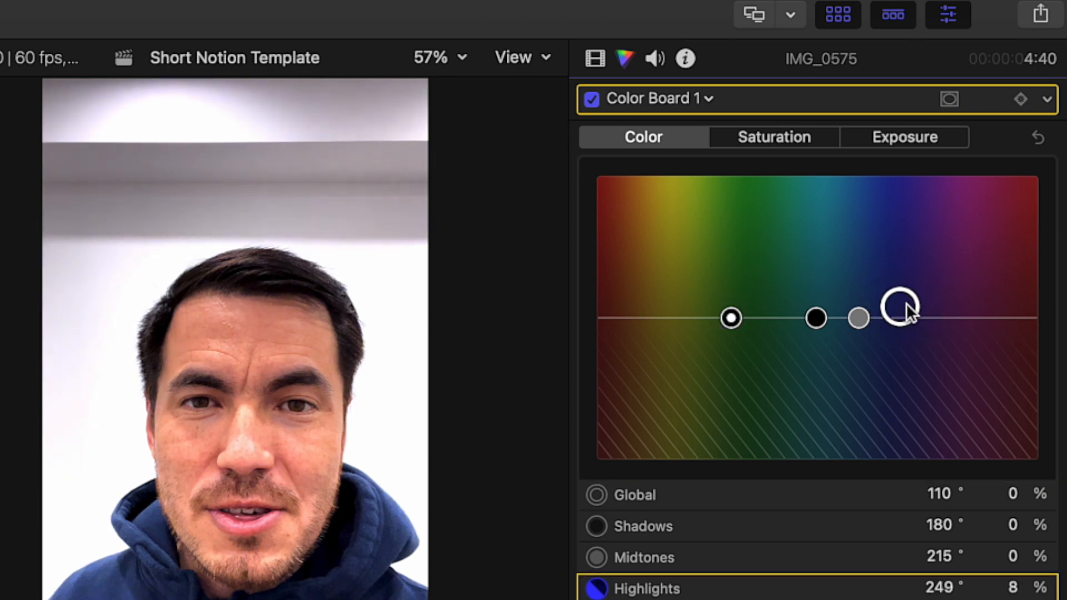
left_click_drag(731, 318, 732, 316)
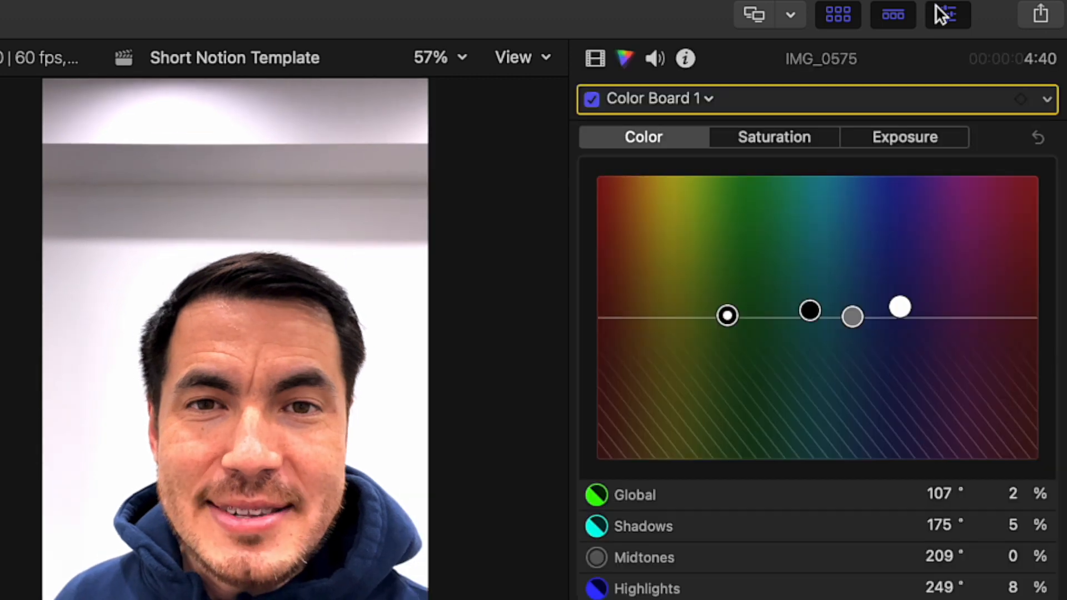
left_click(940, 10)
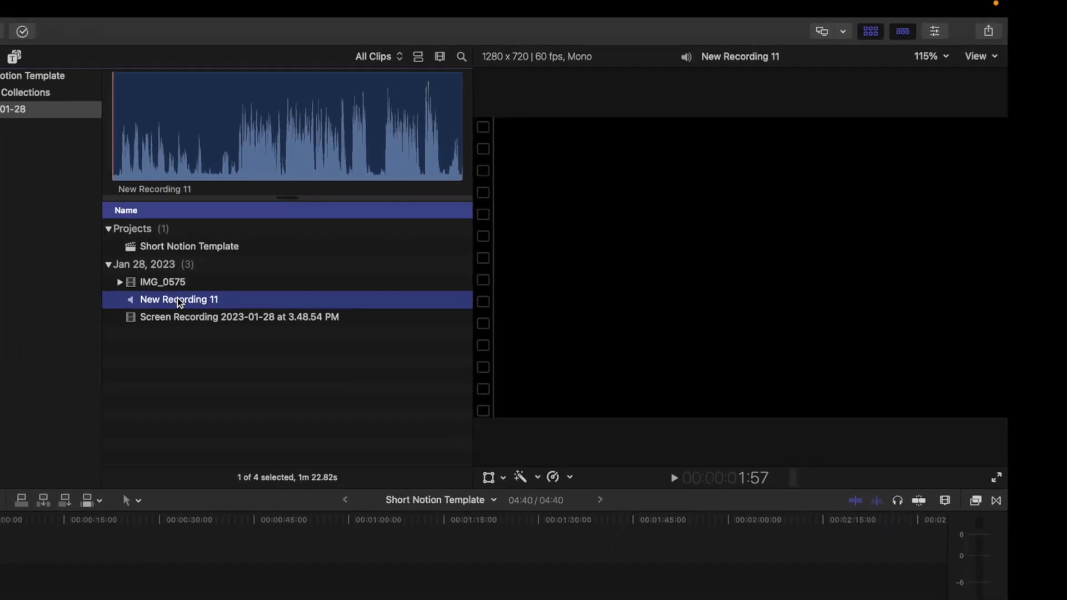
- Mark New Recording 11 from about 1:04:04 to its end and connect that range beneath IMG_0575 in the timeline
key("space")
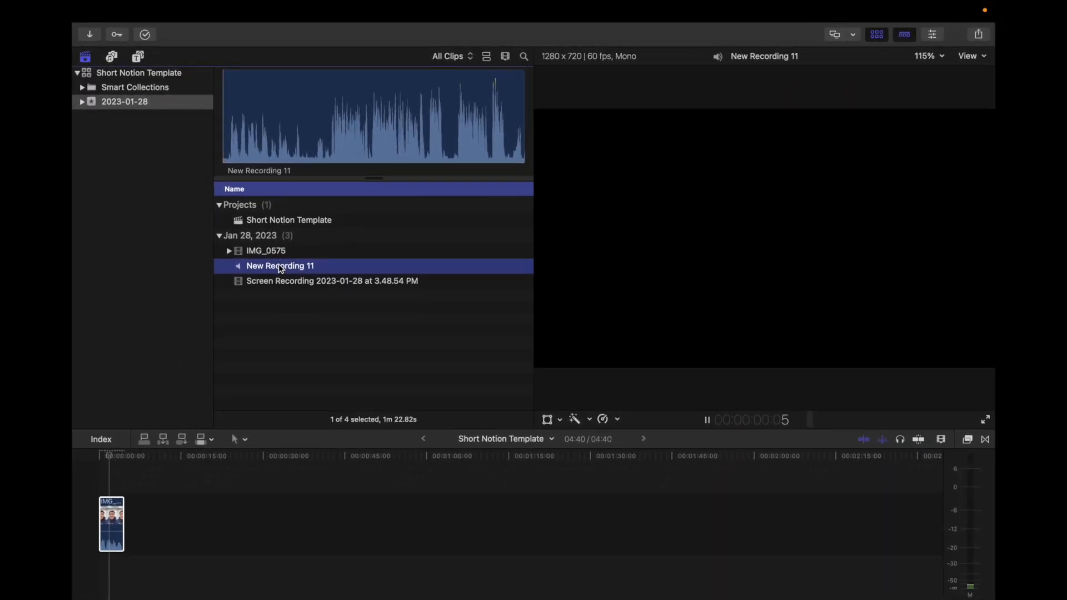
left_click(330, 96)
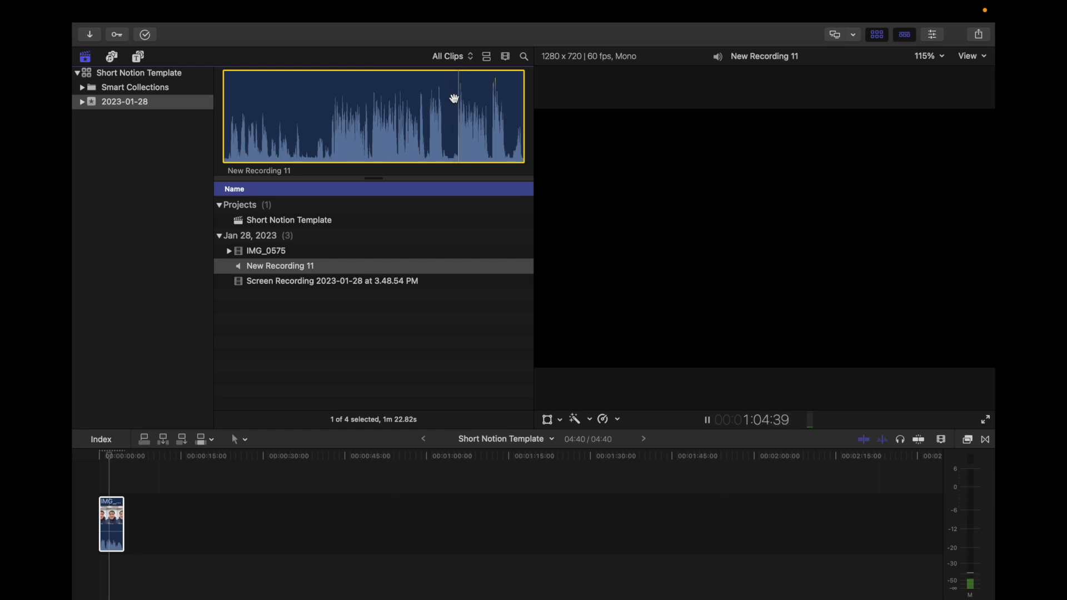
key("i")
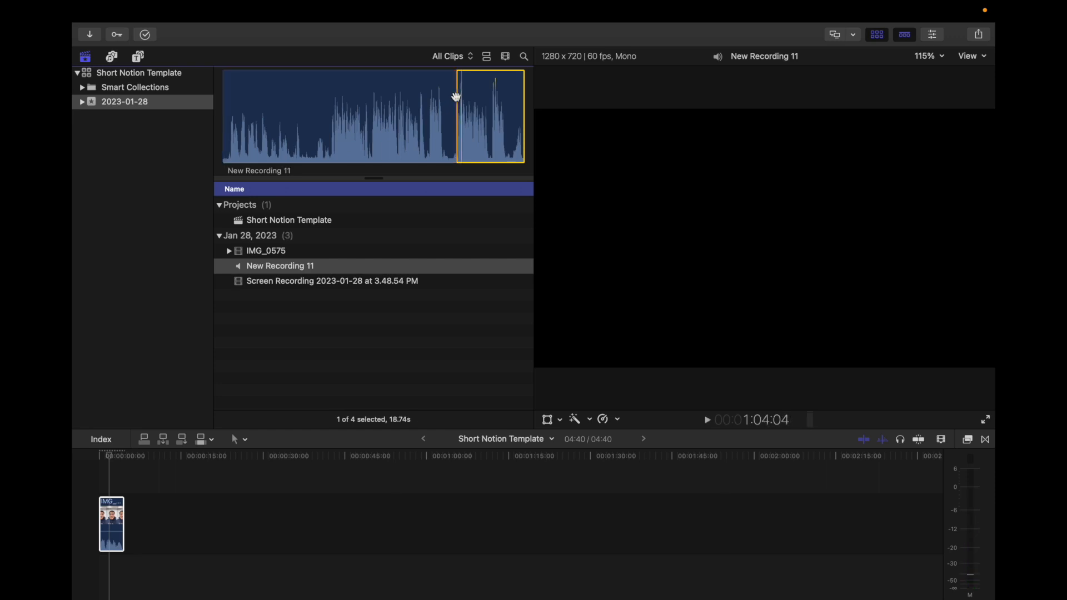
left_click_drag(484, 107, 145, 541)
left_click(149, 494)
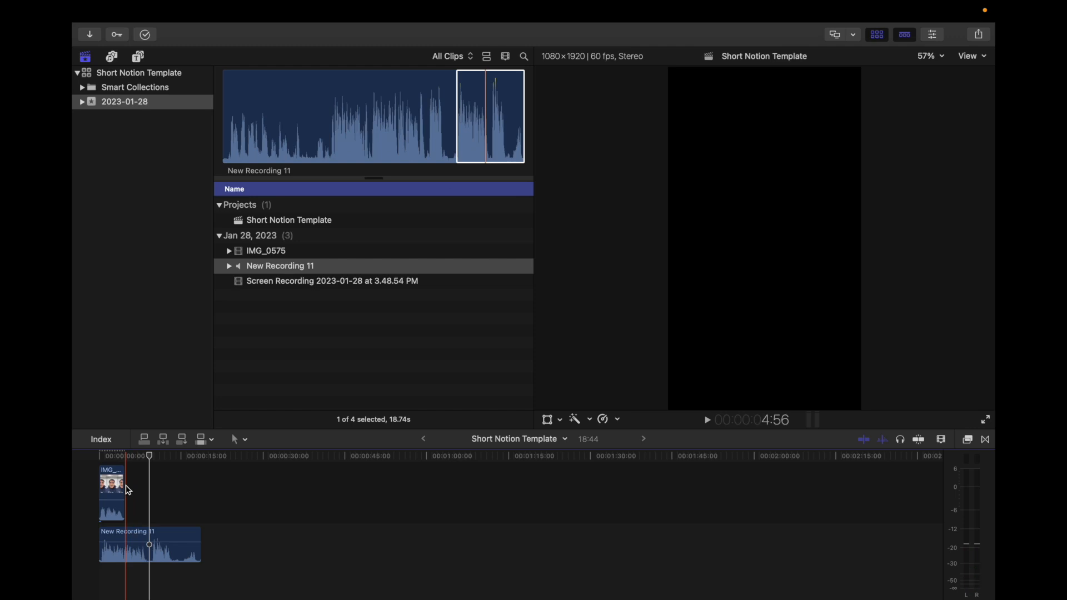
- Insert a gap clip after IMG_0575, extend it to about 43 seconds and move the audio clip beneath it, just after IMG_0575
key("alt+w")
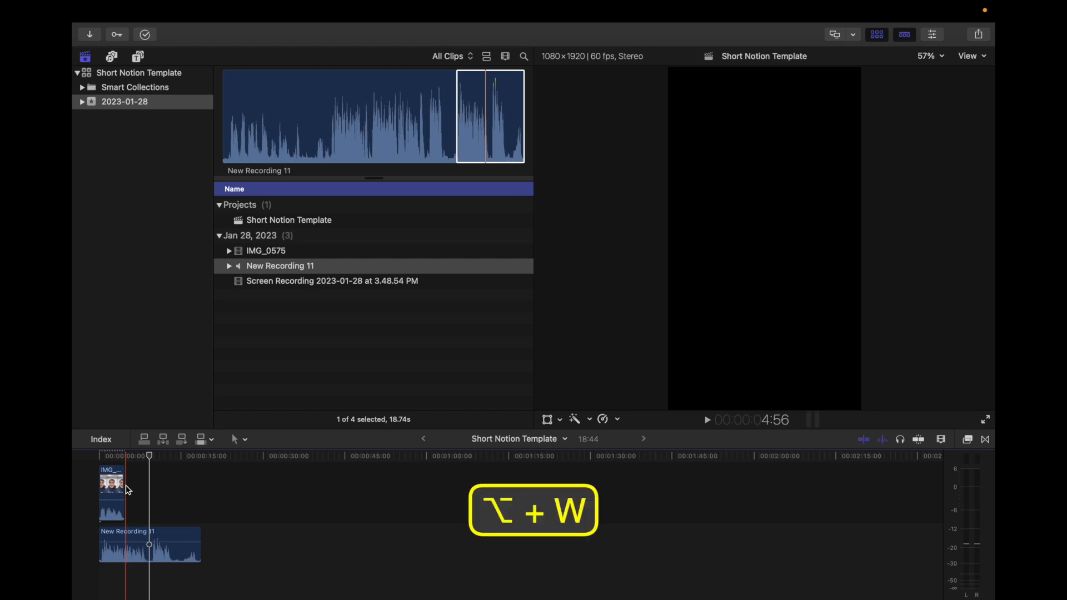
left_click_drag(130, 487, 360, 484)
left_click_drag(185, 558, 213, 556)
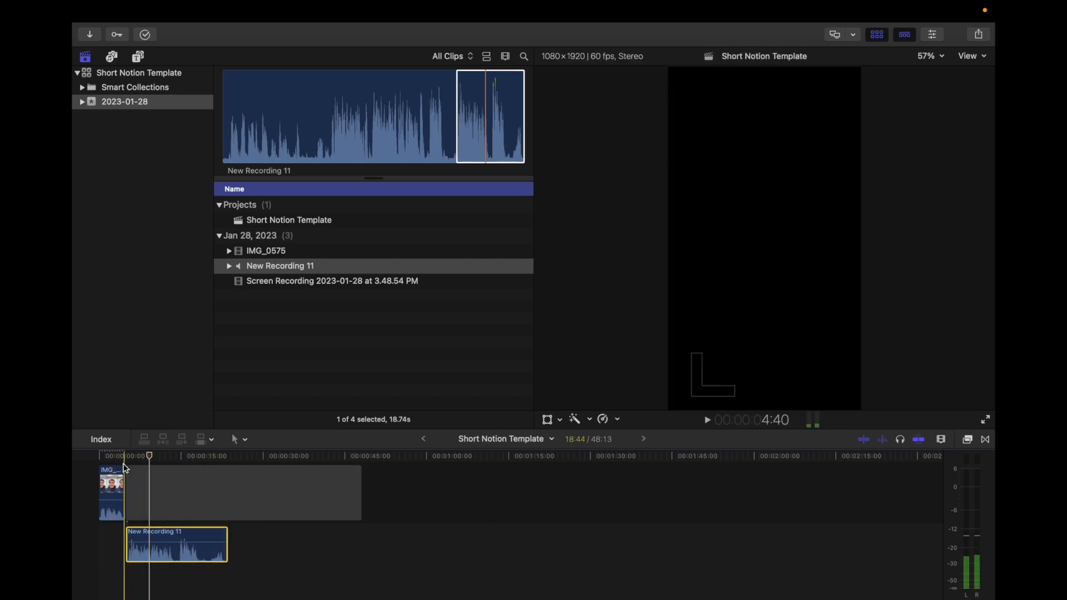
- Delete the short leftover gap between IMG_0575 and the long gap clip so the audio directly follows IMG_0575
scroll(128, 467, "up", 5)
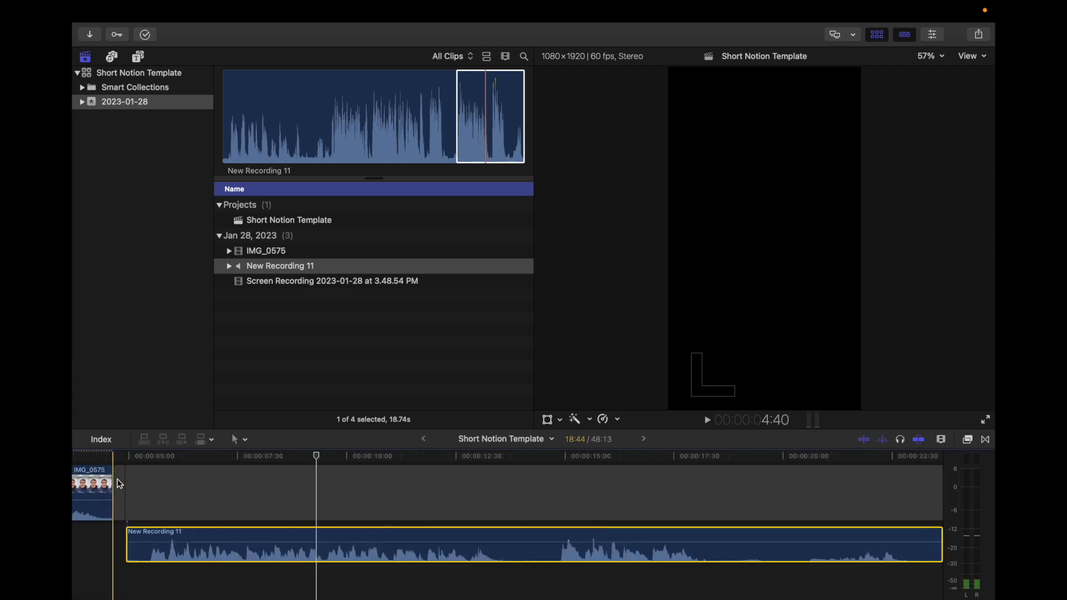
left_click(122, 485)
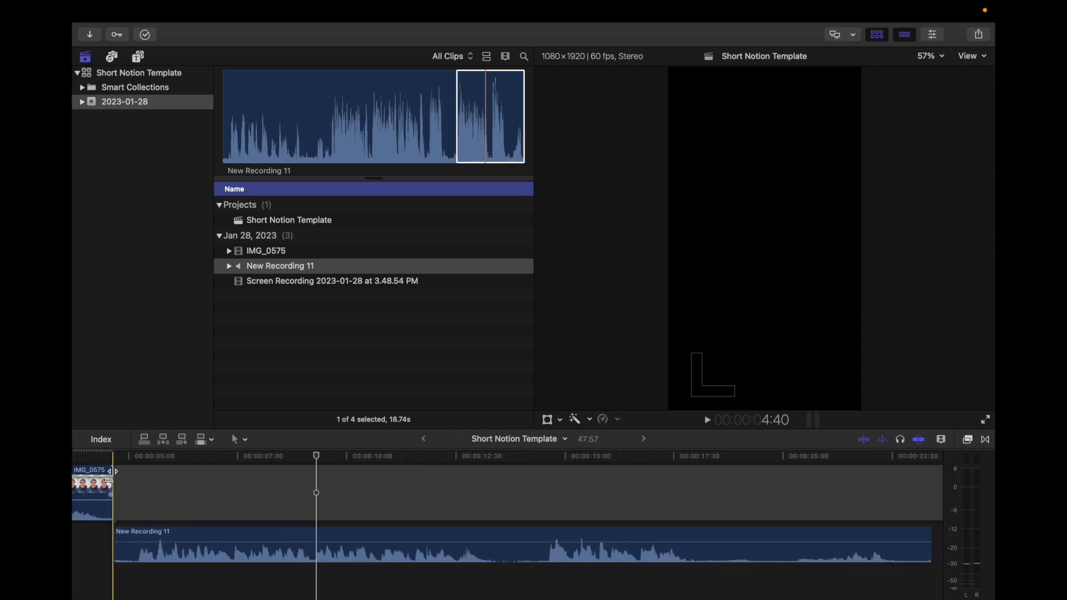
key("BackSpace")
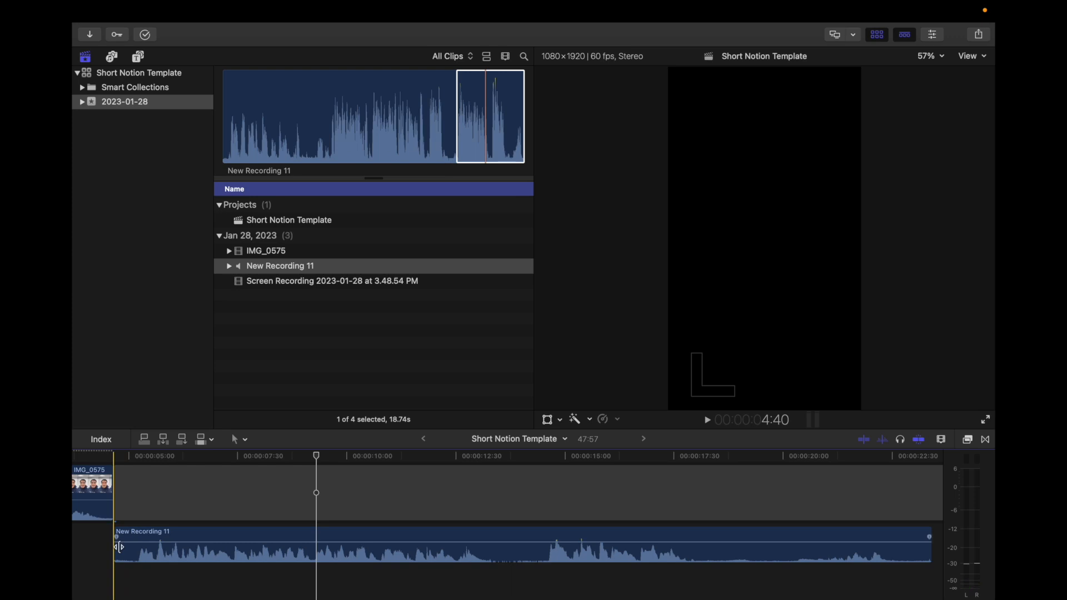
- Trim about half a second of silence from the start of New Recording 11, play it, and split the audio and gap at about 12 seconds
mouse_move(119, 547)
left_mouse_down()
mouse_move(140, 546)
mouse_move(117, 533)
left_mouse_up()
key("space")
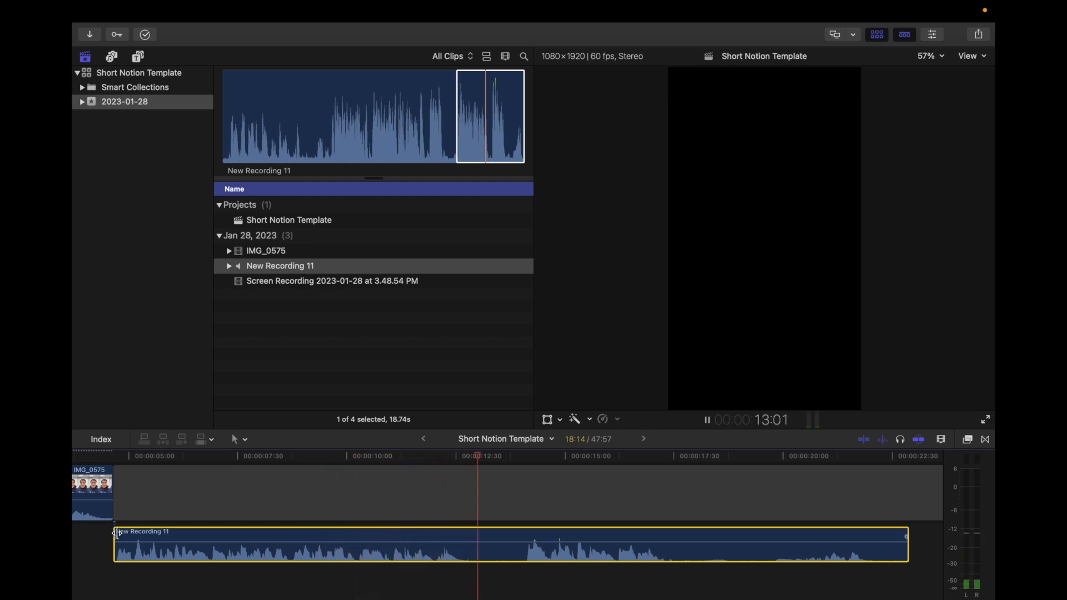
key("space")
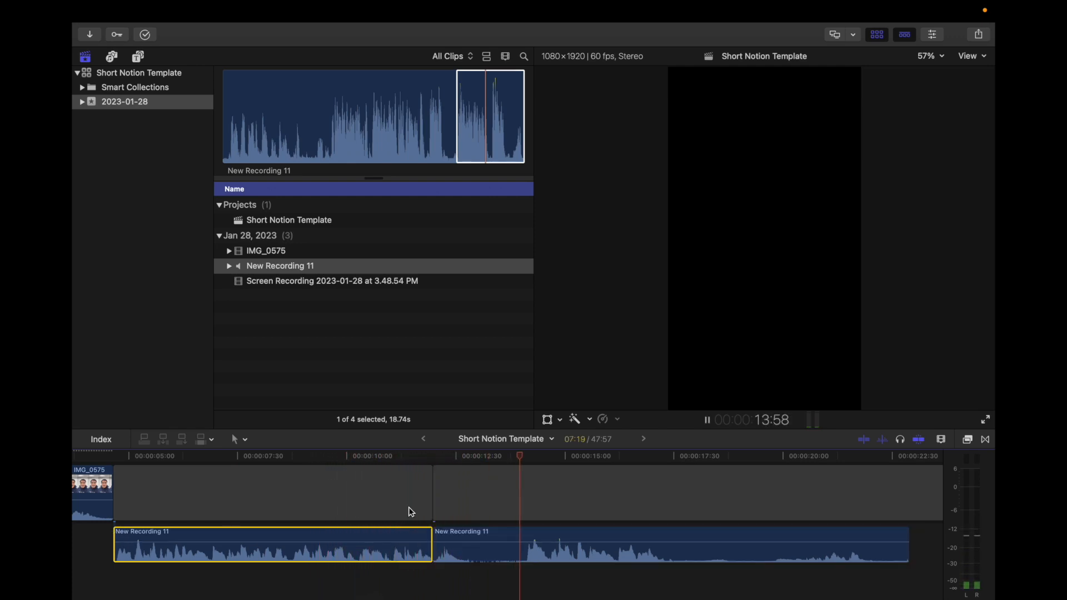
- Split the second New Recording 11 audio clip at 14:09 and delete the part before the cut
key("space")
key("Right")
key("Right")
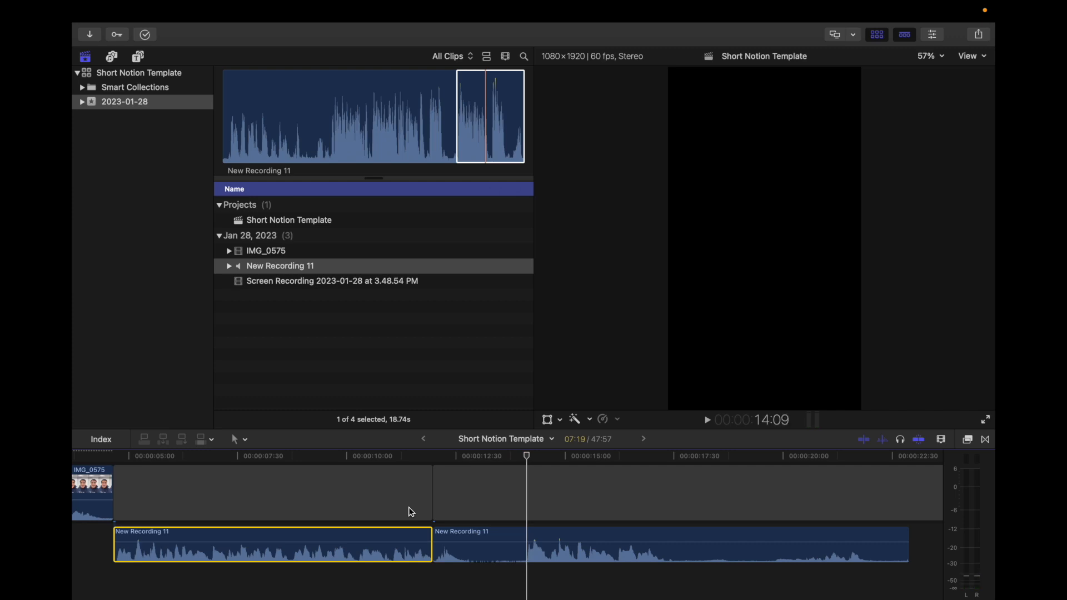
left_click(517, 506)
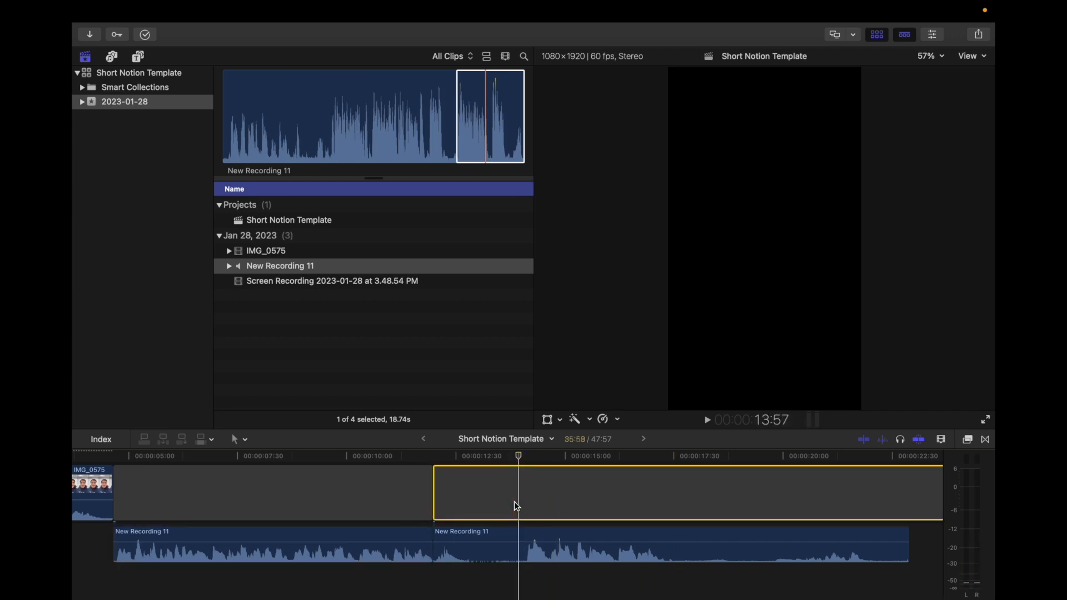
key("shift+Right")
key("shift+Right")
key("shift+Left")
key("shift+Left")
key("shift+Right")
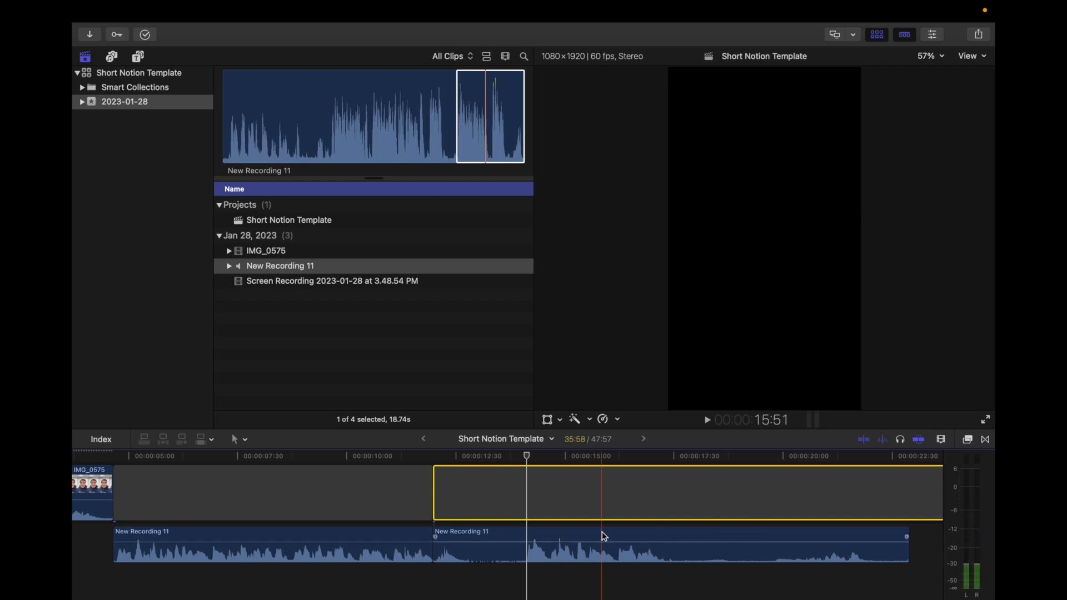
left_click(518, 534)
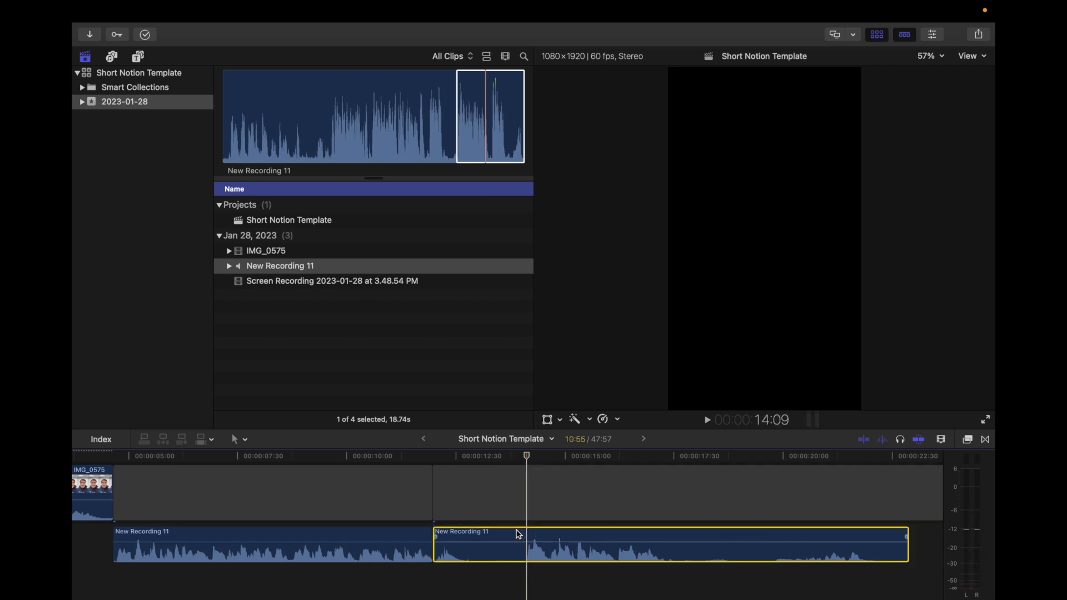
key("cmd+b")
key("Delete")
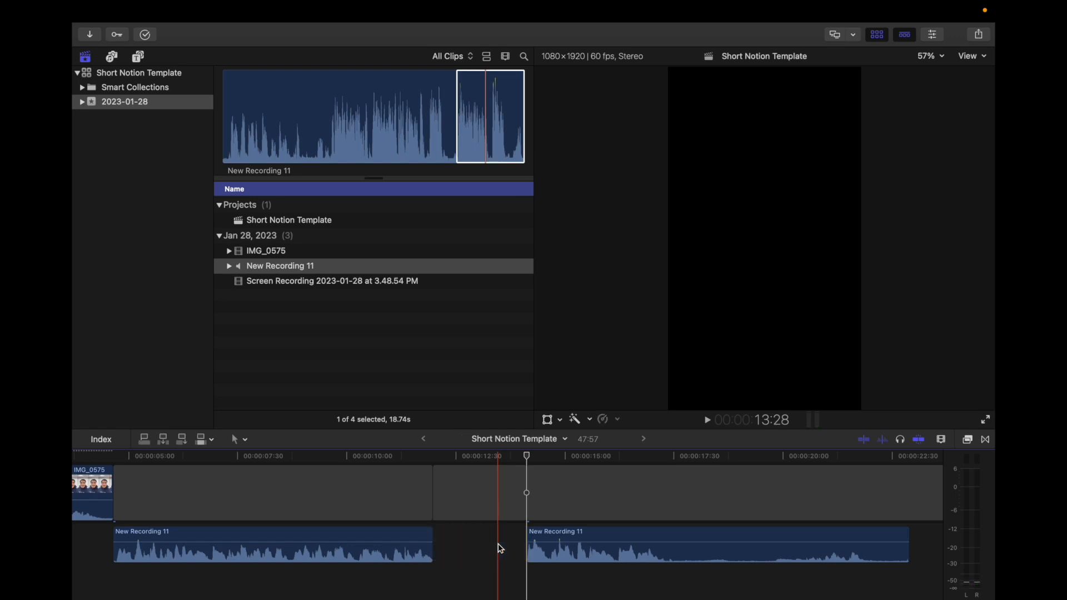
- Restore the middle New Recording 11 segment by undoing its deletion, delete the last segment instead, and play the cut
key("super+z")
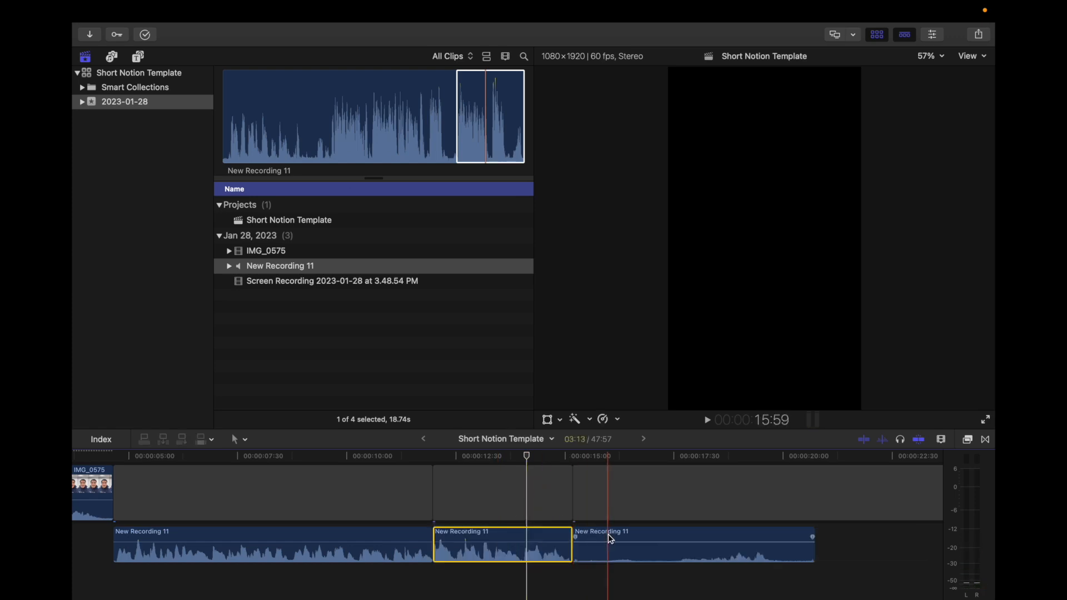
left_click(610, 538)
key("Delete")
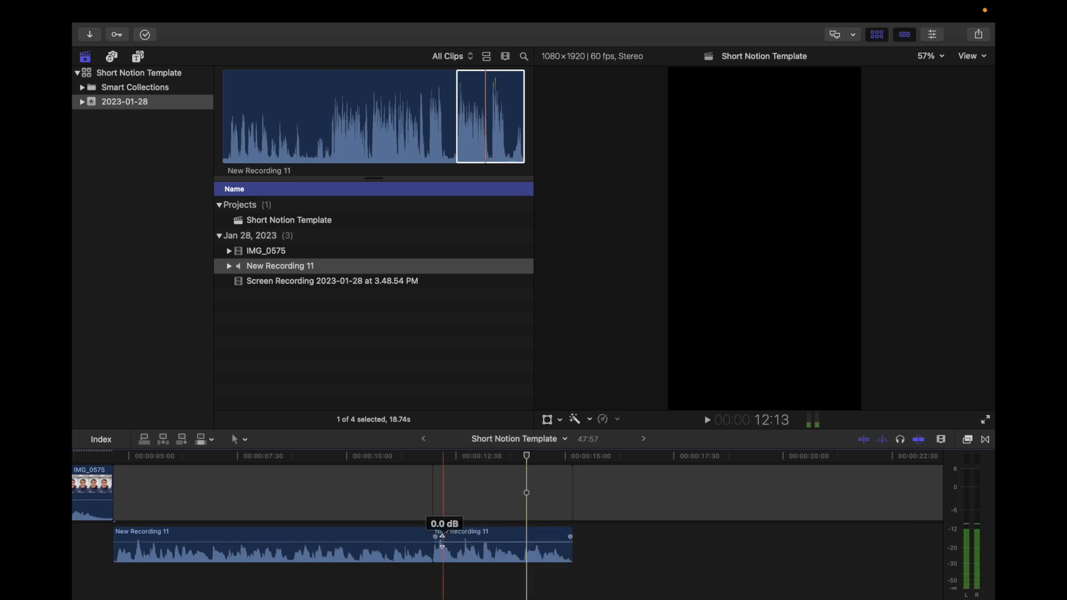
key("space")
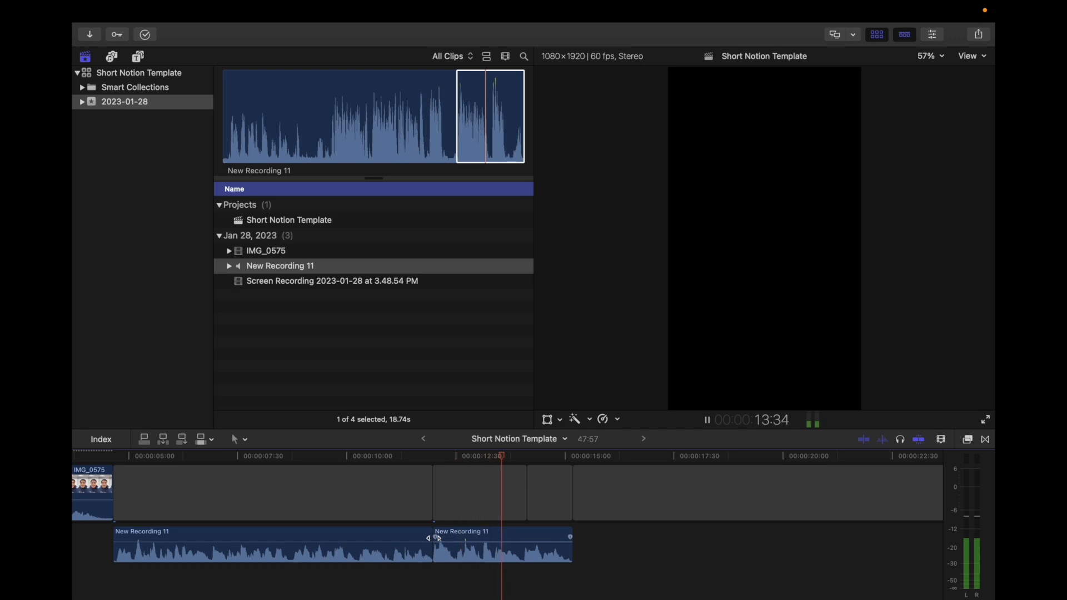
- Remove the leftover gap after the end of the last New Recording 11 clip
left_click(599, 534)
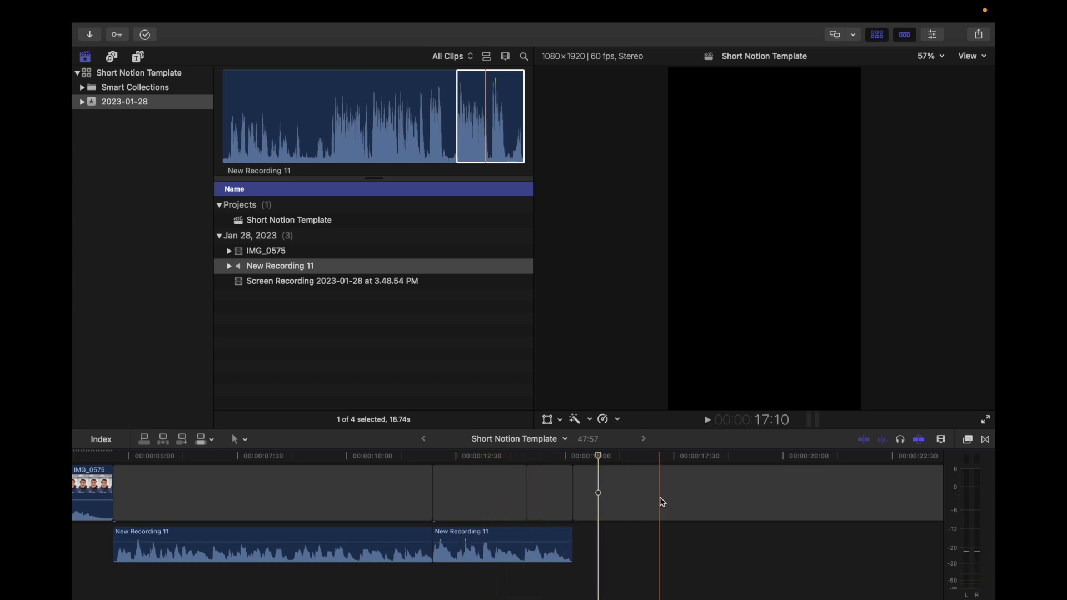
scroll(292, 494, "left", 5)
scroll(290, 494, "left", 3)
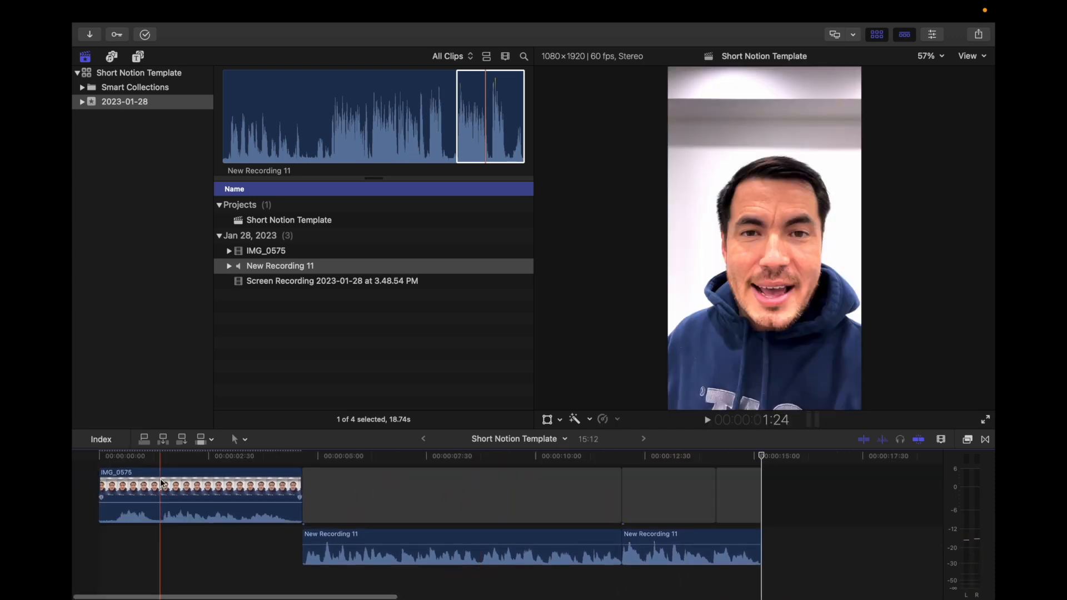
- Play IMG_0575, split it at about 3:18 and move its closing part to the end of the timeline, after the gap
key("space")
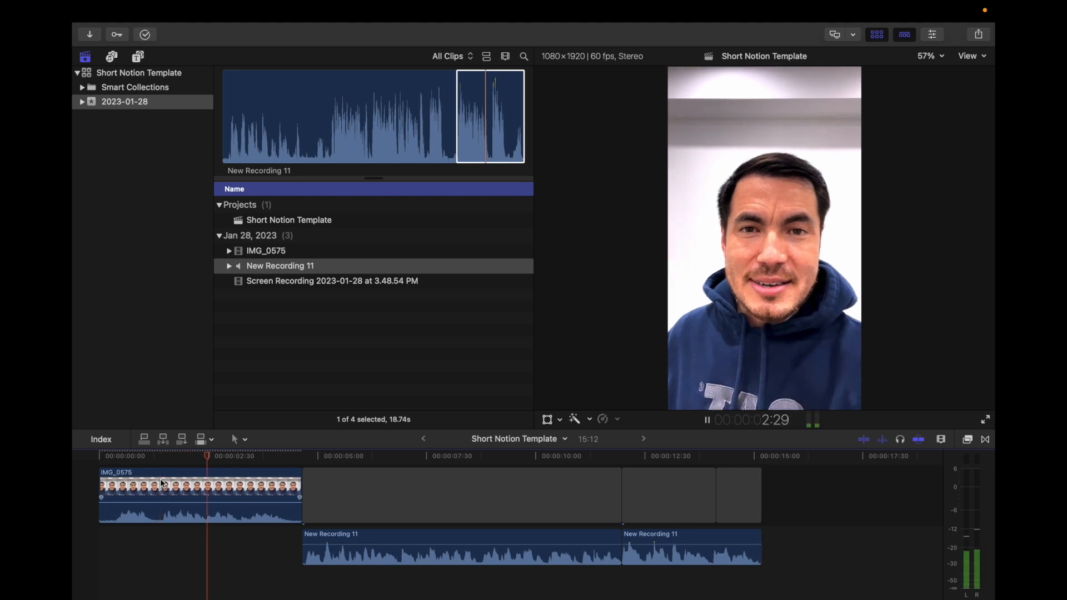
key("space")
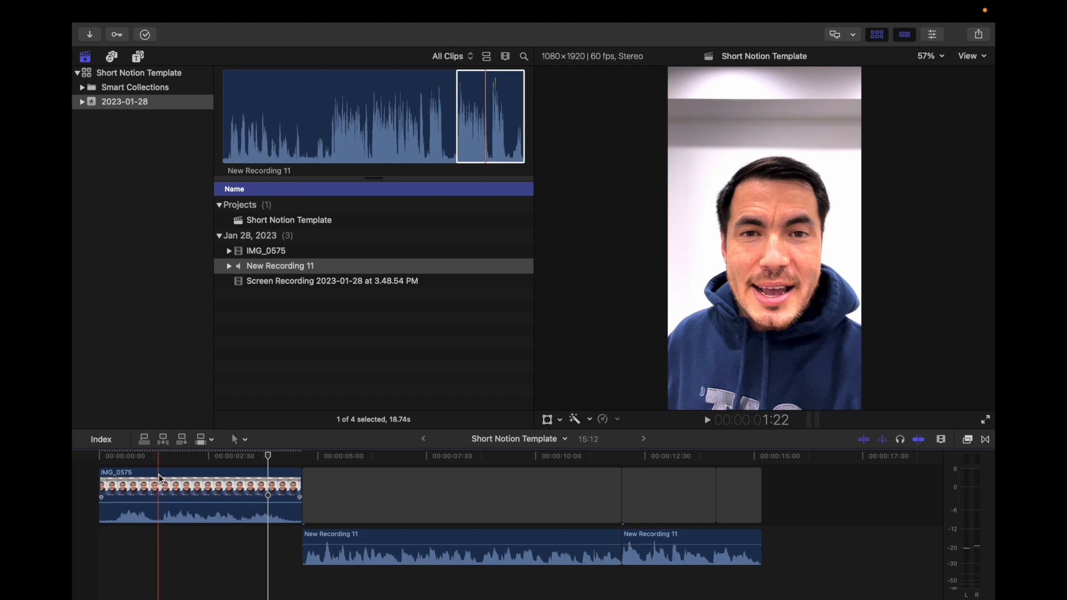
left_click_drag(131, 481, 756, 553)
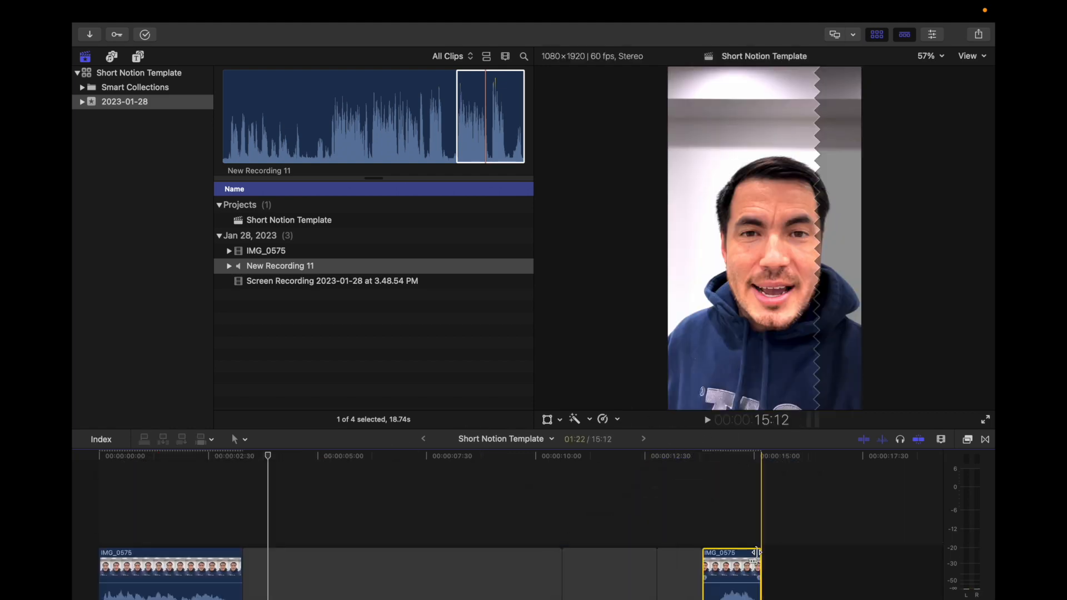
- Trim about 20 frames from the start of the closing IMG_0575 clip and play it
left_click_drag(704, 503, 717, 495)
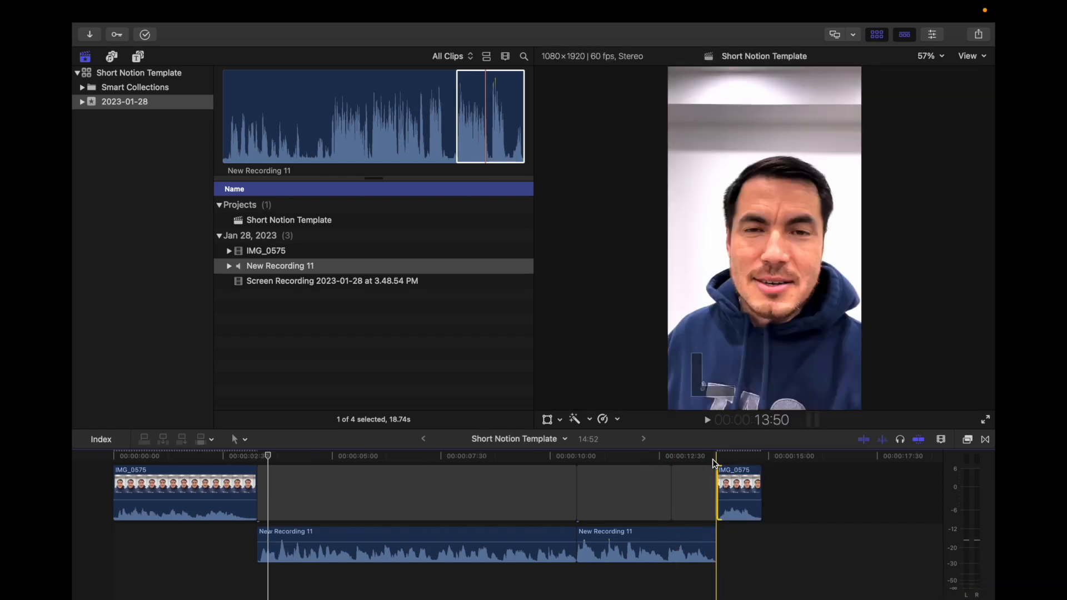
key("space")
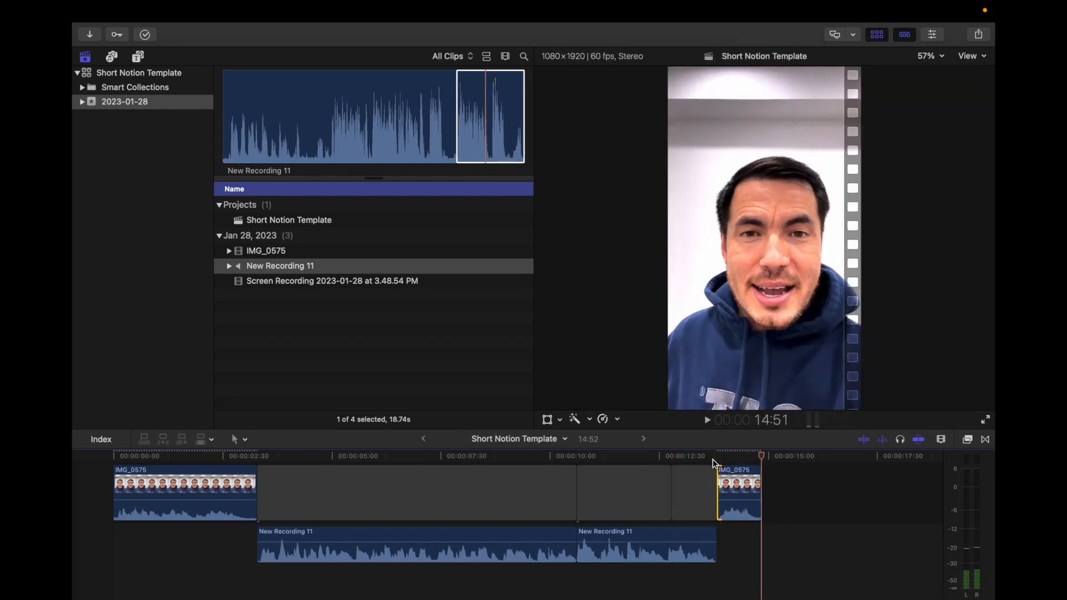
key("space")
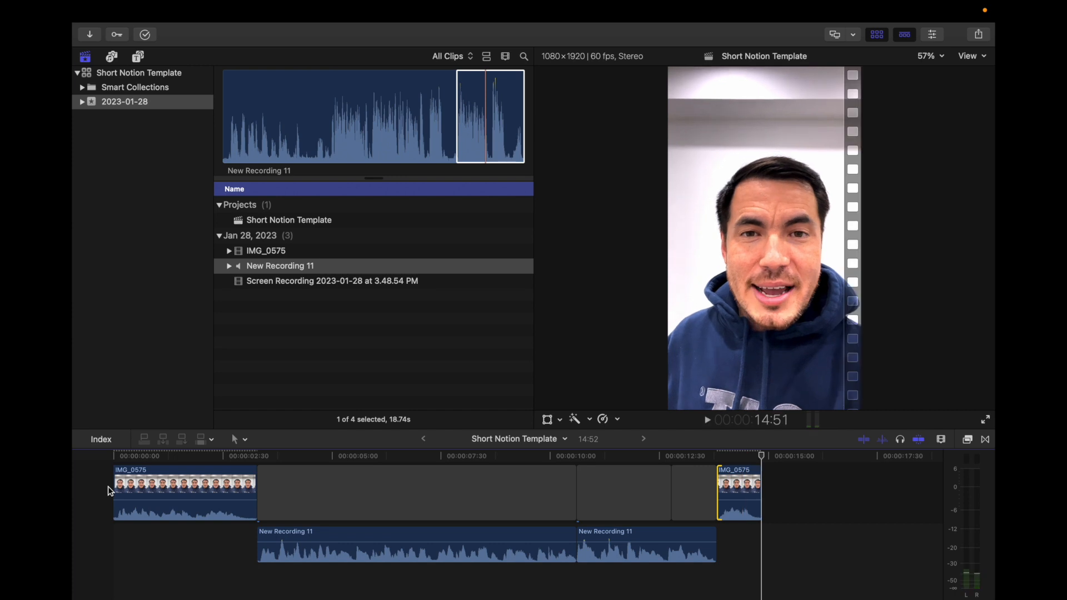
- Preview Screen Recording 2023-01-28 at 3.48.54 PM, mark a 9:04 range starting at about 6:35 and append it to the timeline's end
left_click(271, 280)
key("space")
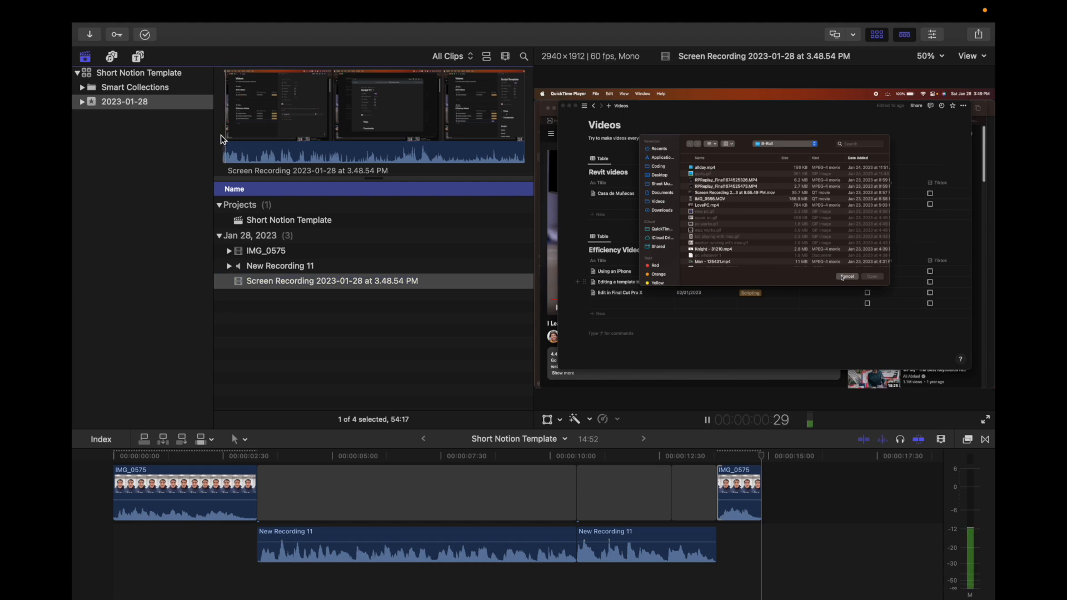
key("space")
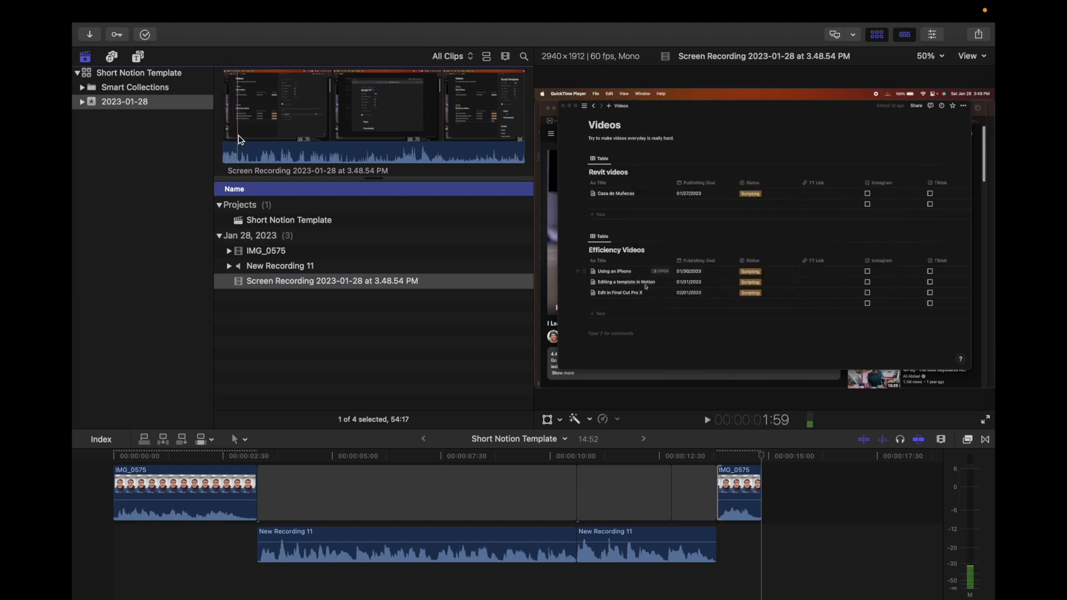
key("space")
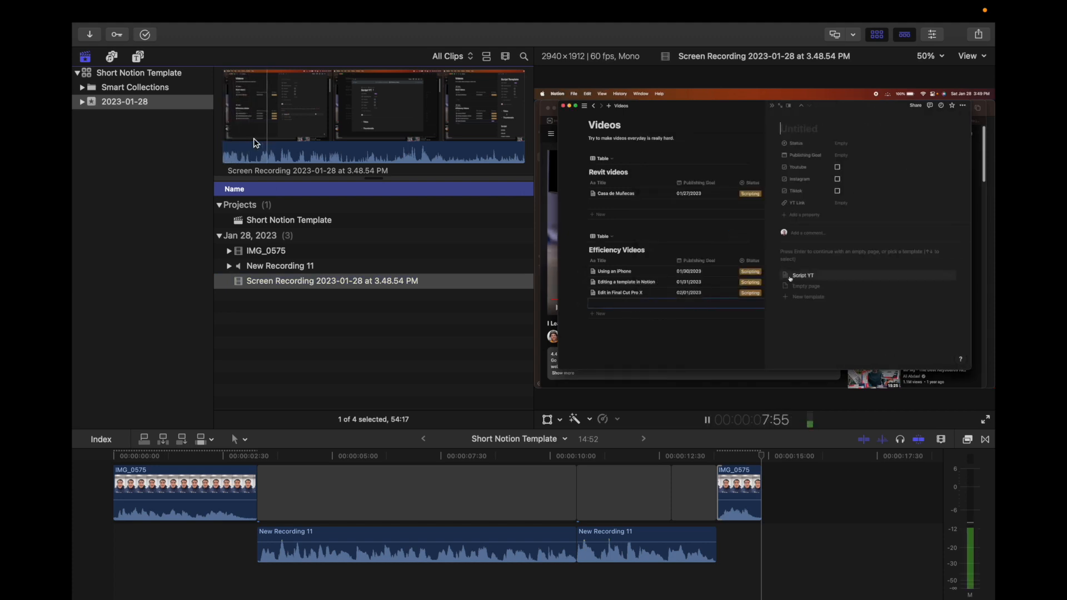
key("space")
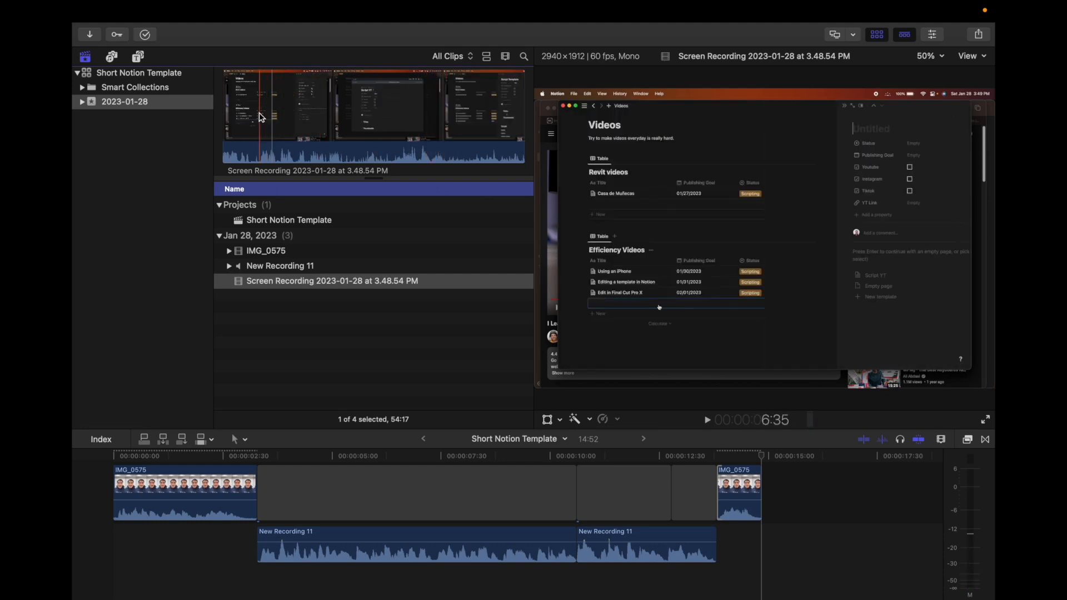
key("i")
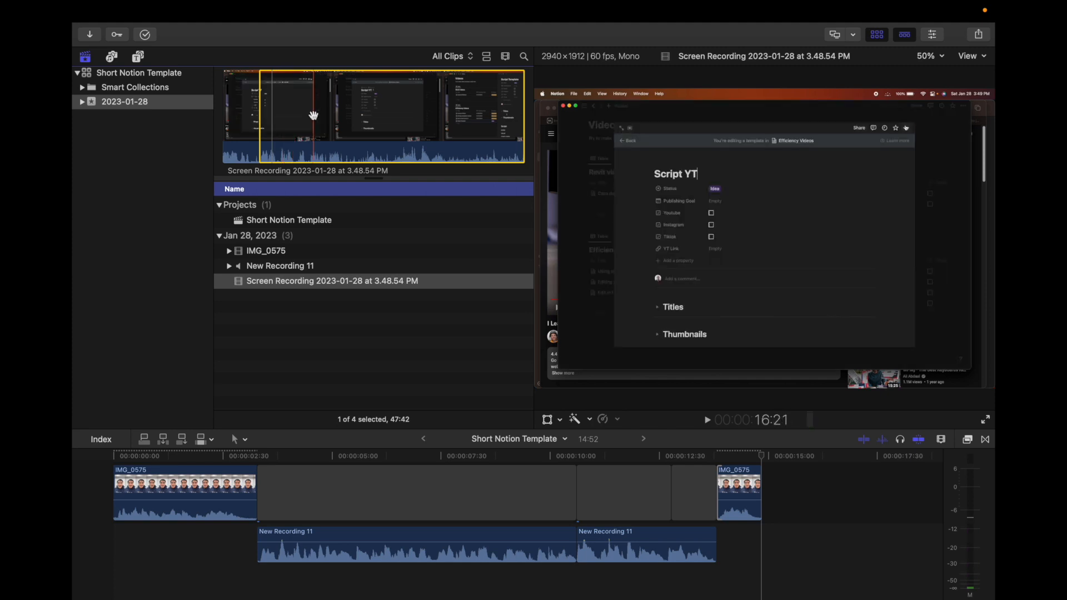
key("o")
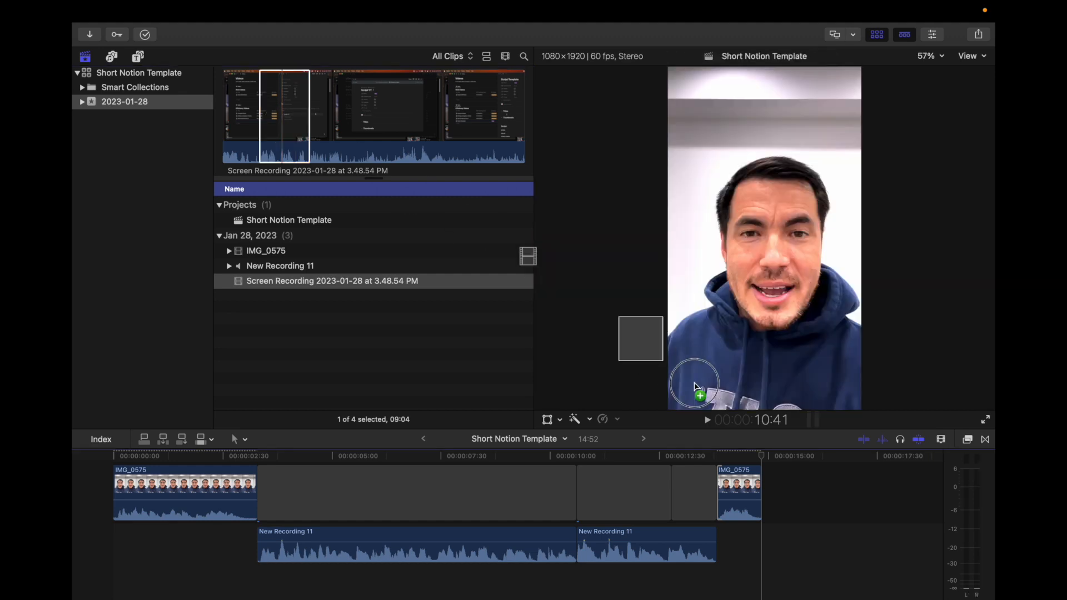
key("e")
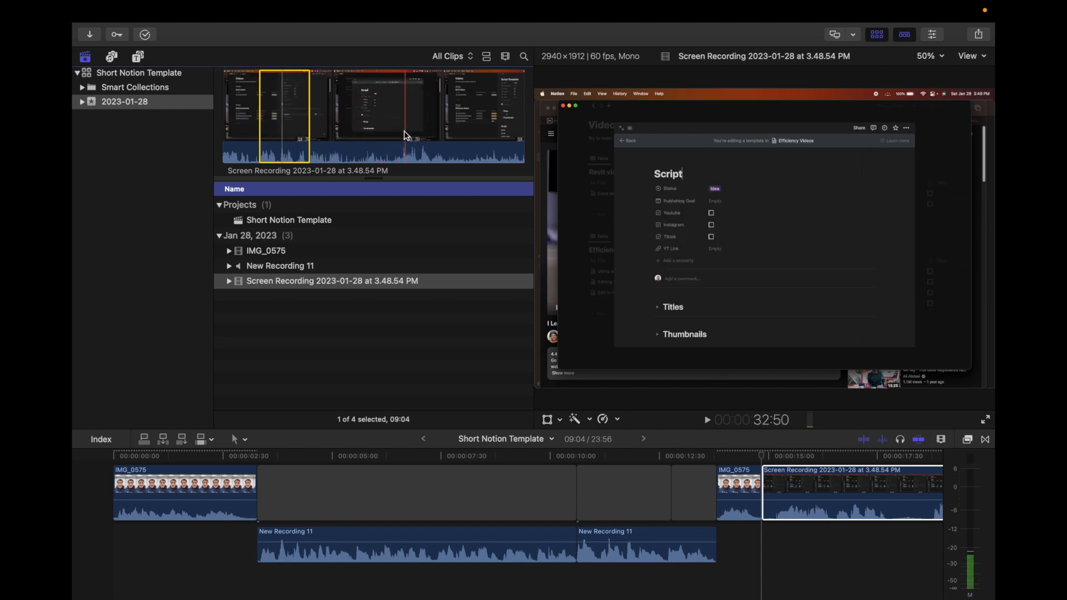
- Mark an 11:08 range of the screen recording showing the template title being edited and place it after the first screen recording clip
key("i")
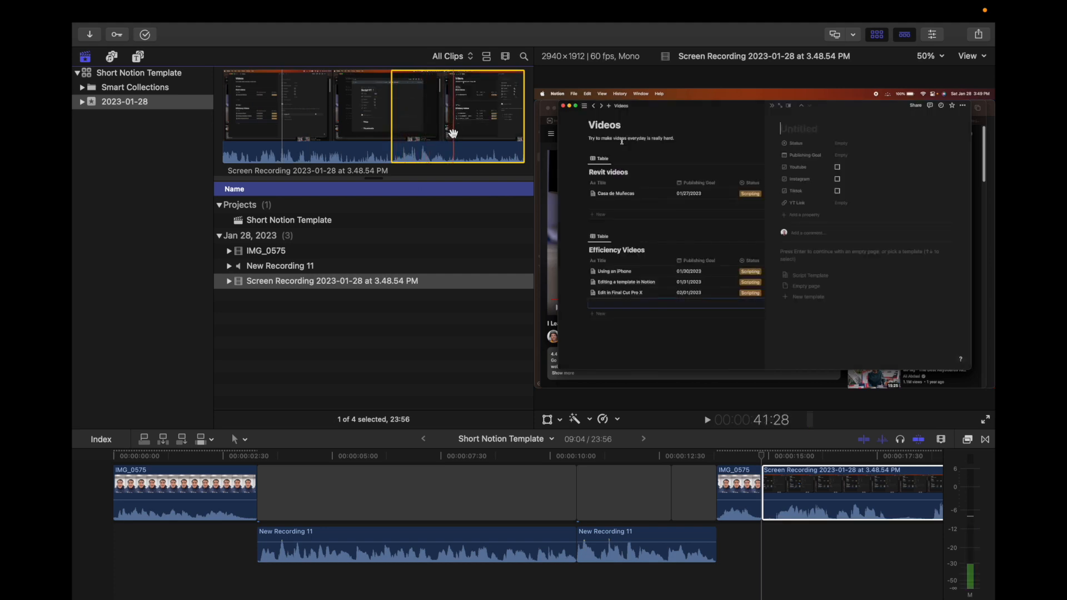
key("o")
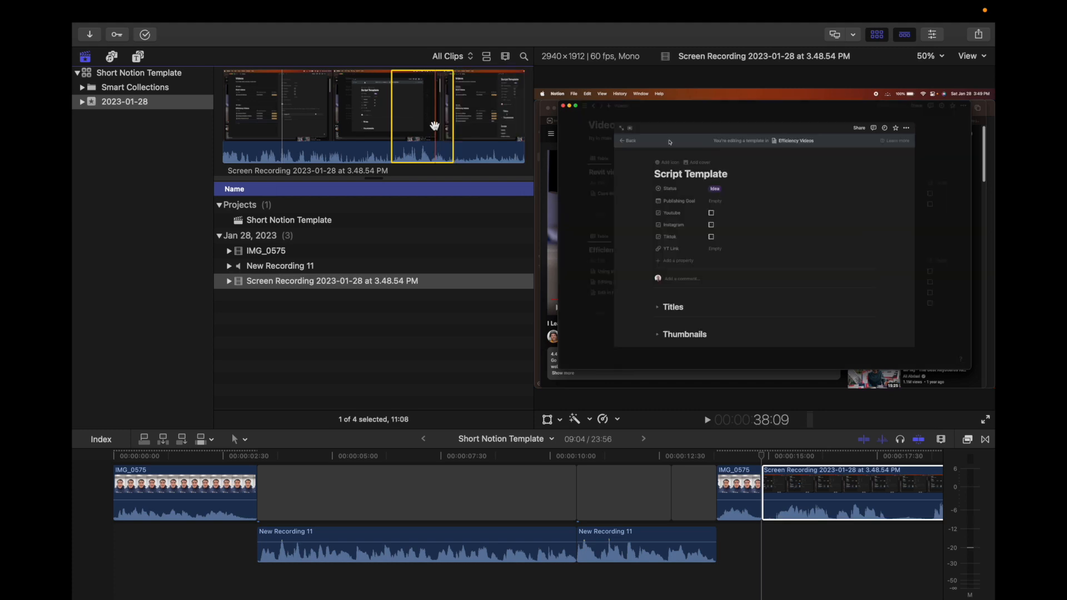
scroll(600, 486, "right", 7)
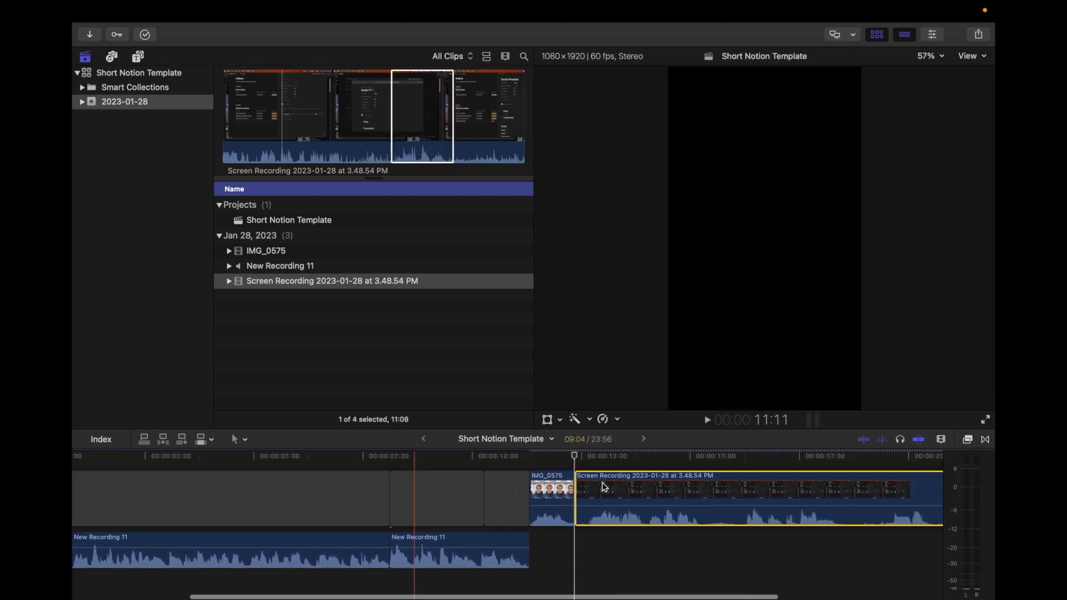
left_click_drag(424, 114, 781, 500)
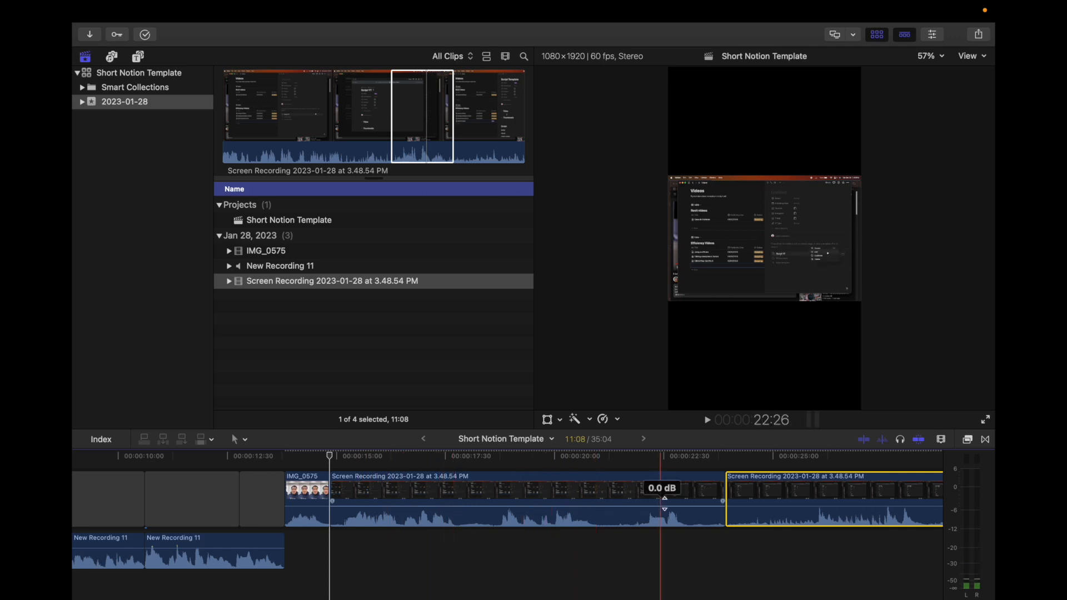
- Mute both screen recording clips and connect the first one above the gap, starting at the end of the opening IMG_0575 clip
left_click_drag(565, 504, 560, 532)
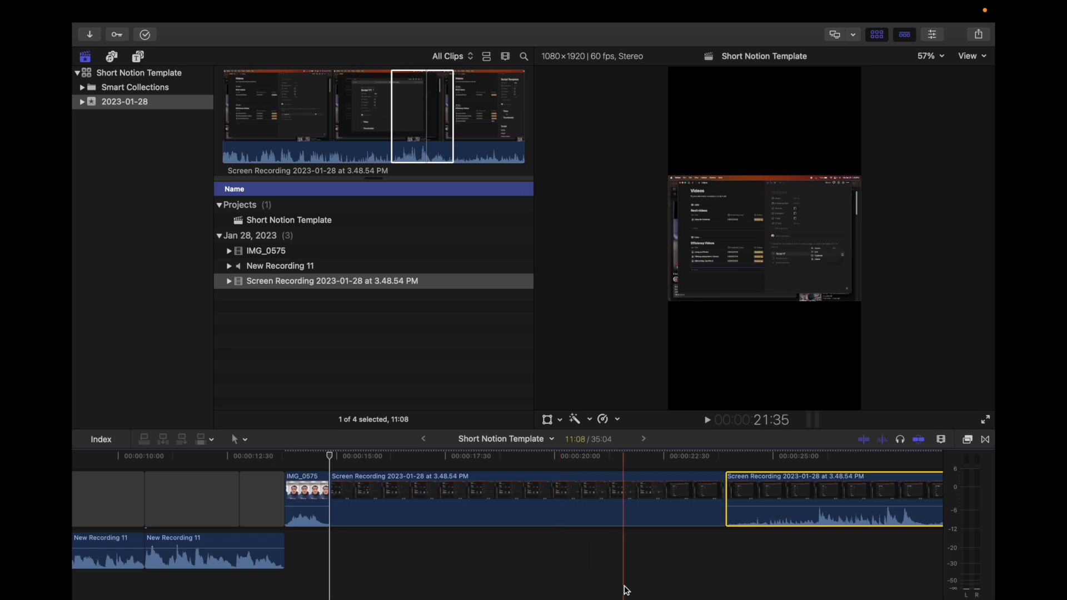
left_click_drag(793, 506, 791, 525)
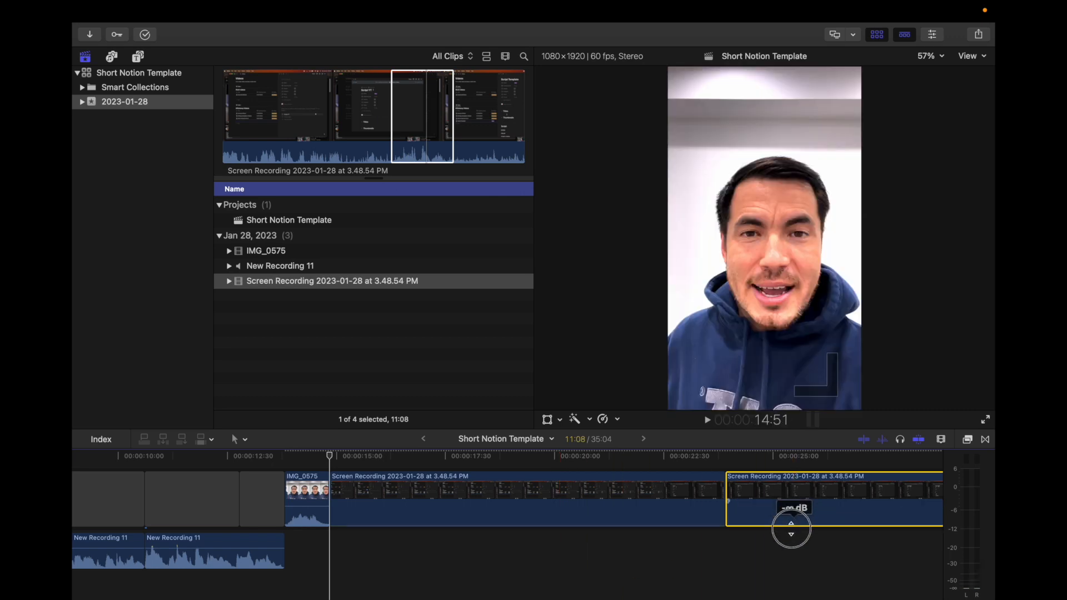
scroll(596, 503, "left", 5)
scroll(596, 502, "left", 5)
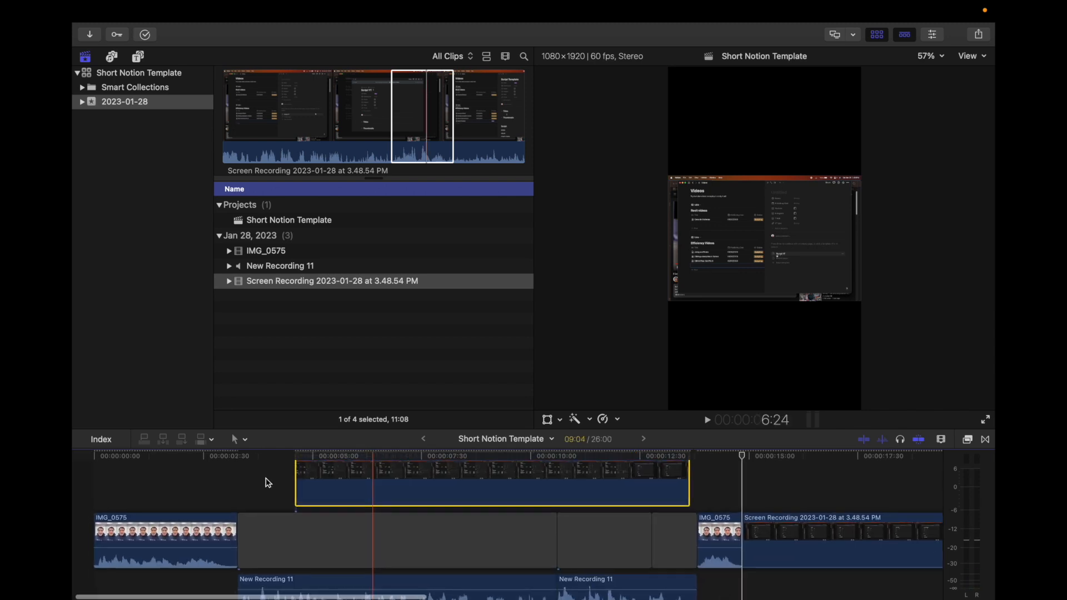
left_click(328, 476)
left_click_drag(328, 477, 274, 478)
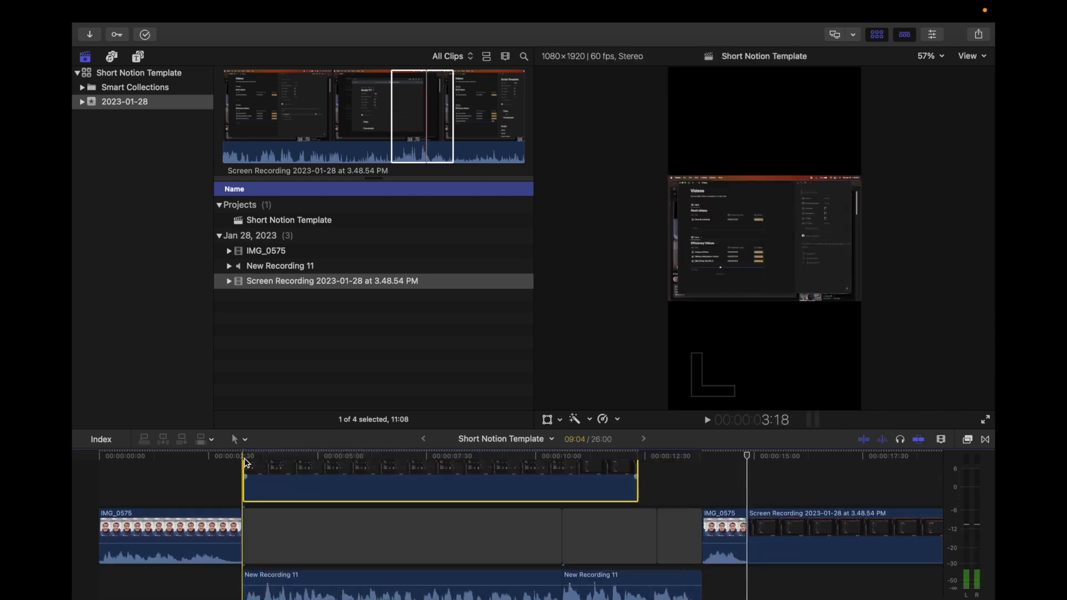
- Play the screen recording against the voice-over and split it where the second New Recording 11 clip begins
key("space")
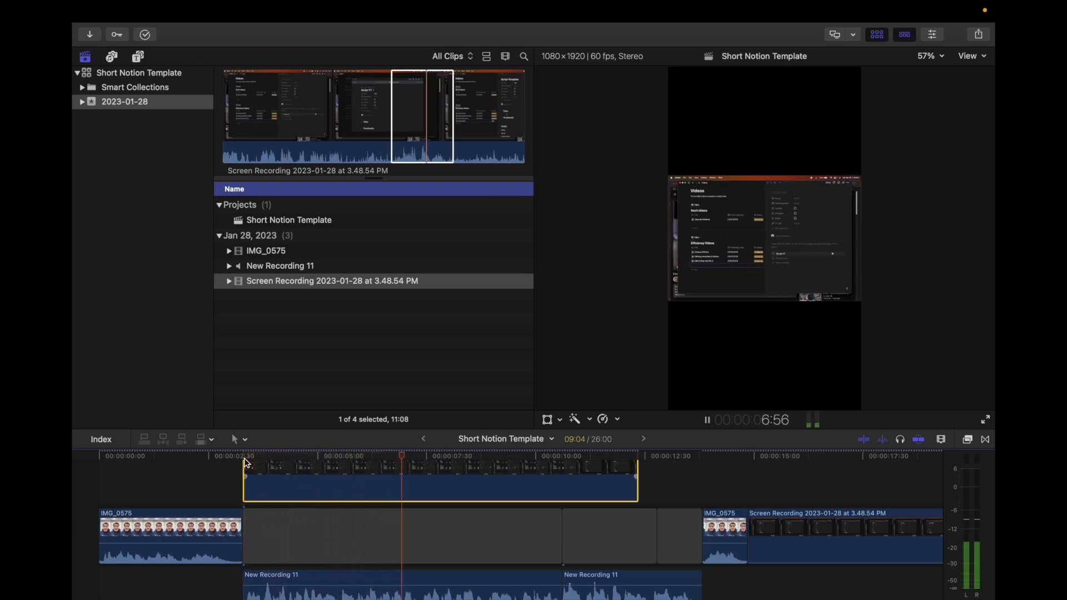
key("space")
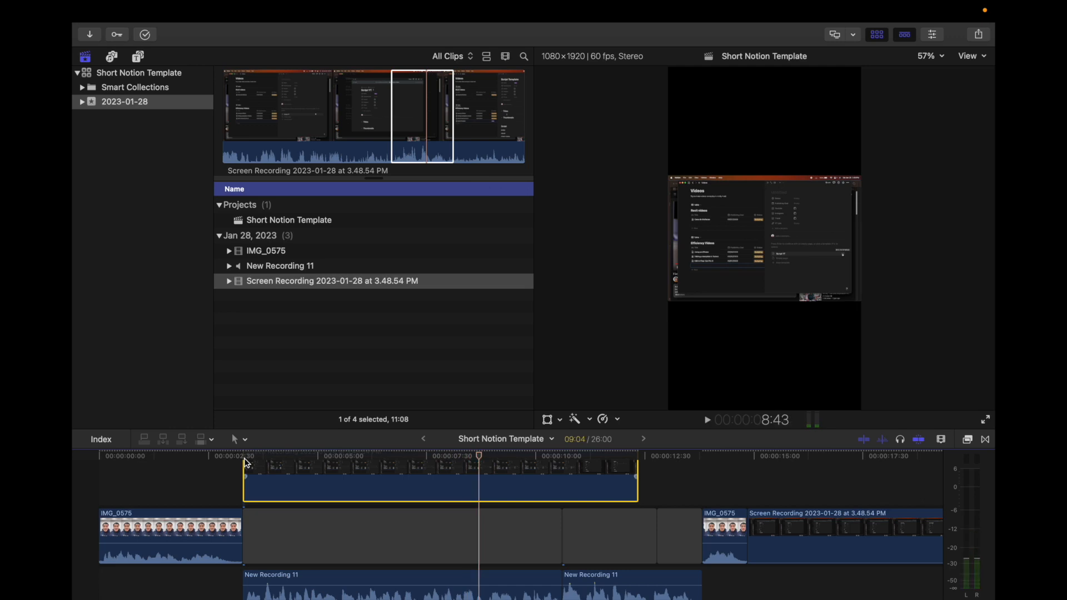
key("space")
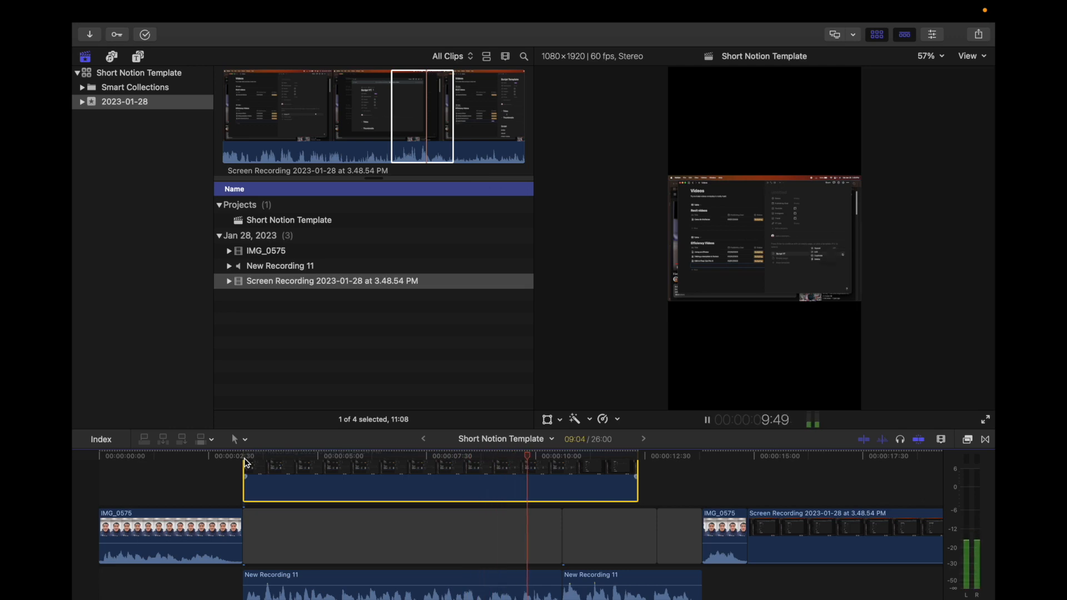
key("space")
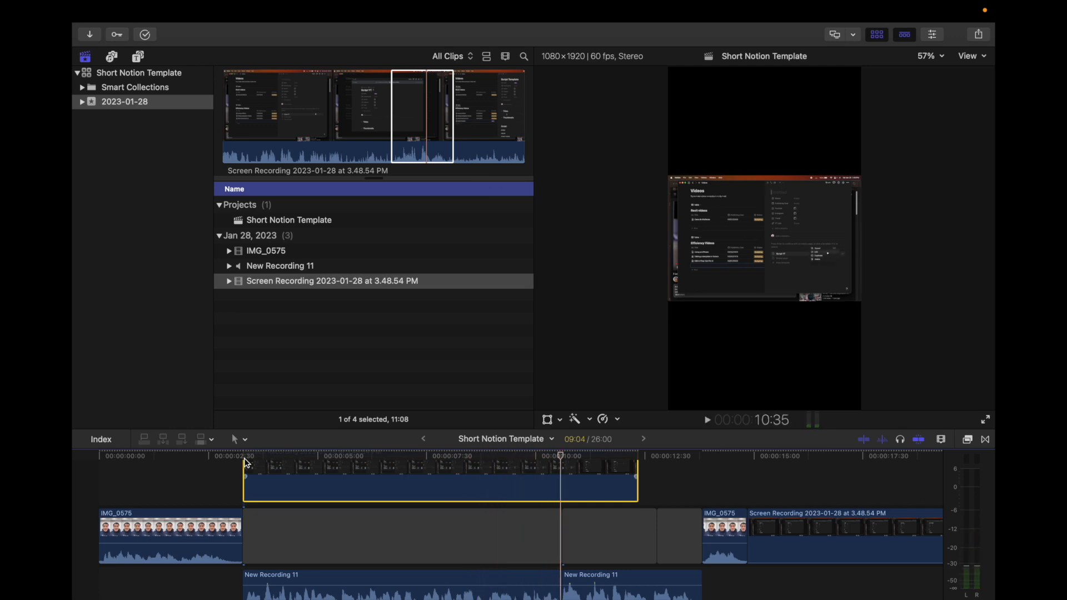
key("space")
key("space")
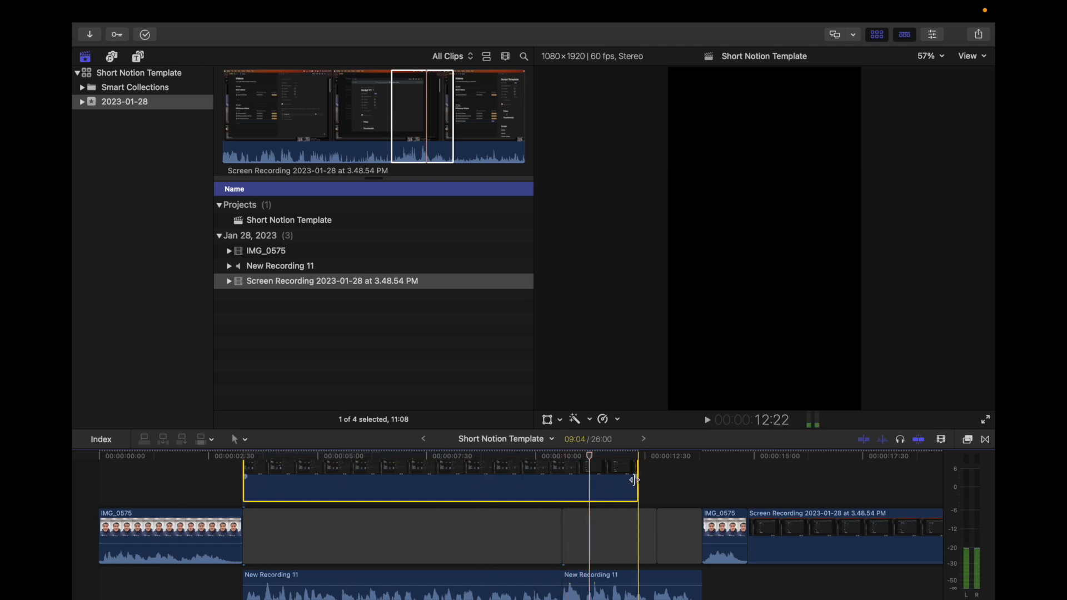
key("b")
left_click(562, 485)
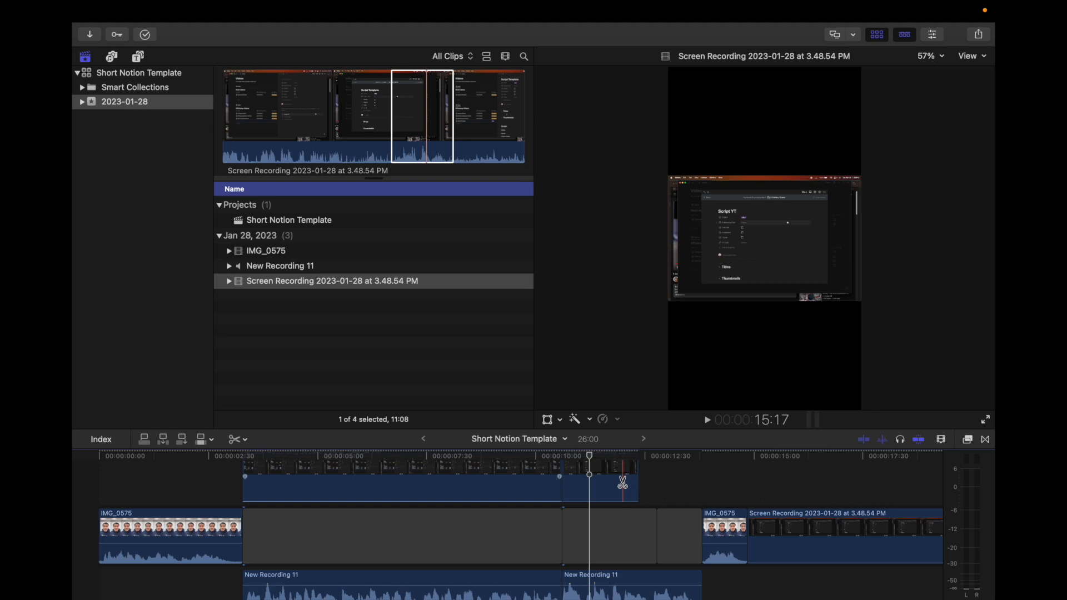
- Add a speed cut at about 12:10 in the short screen recording piece after the split
scroll(622, 482, "up", 2)
key("a")
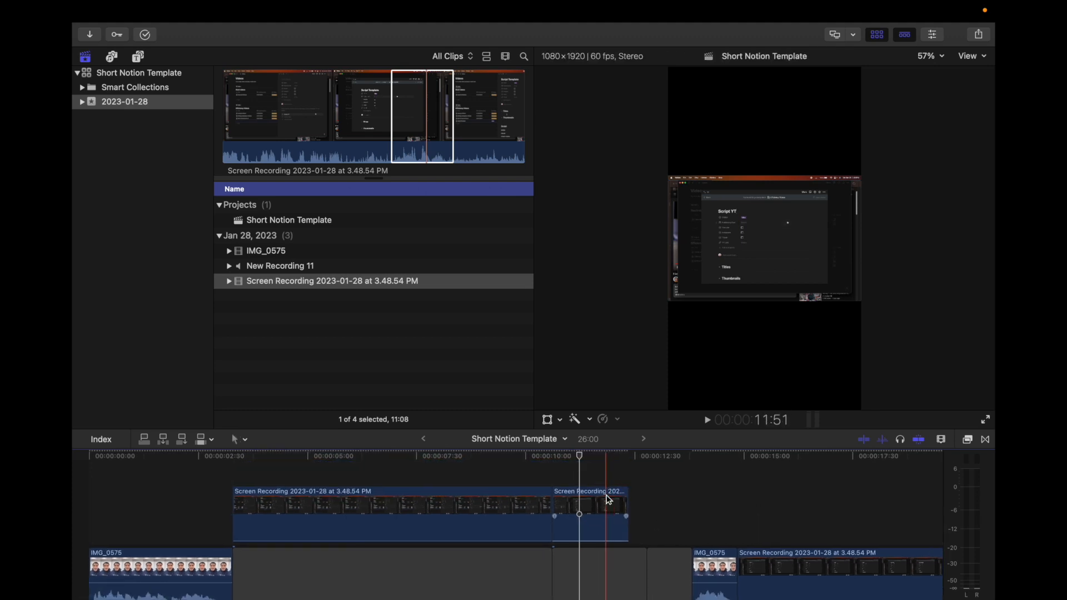
left_click(609, 500)
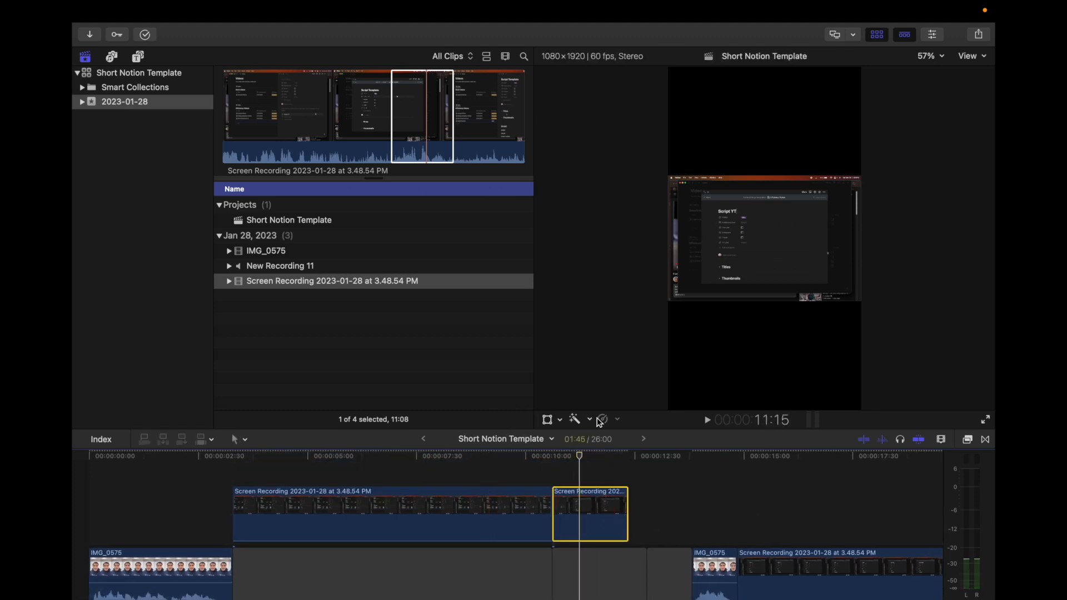
key("shift+b")
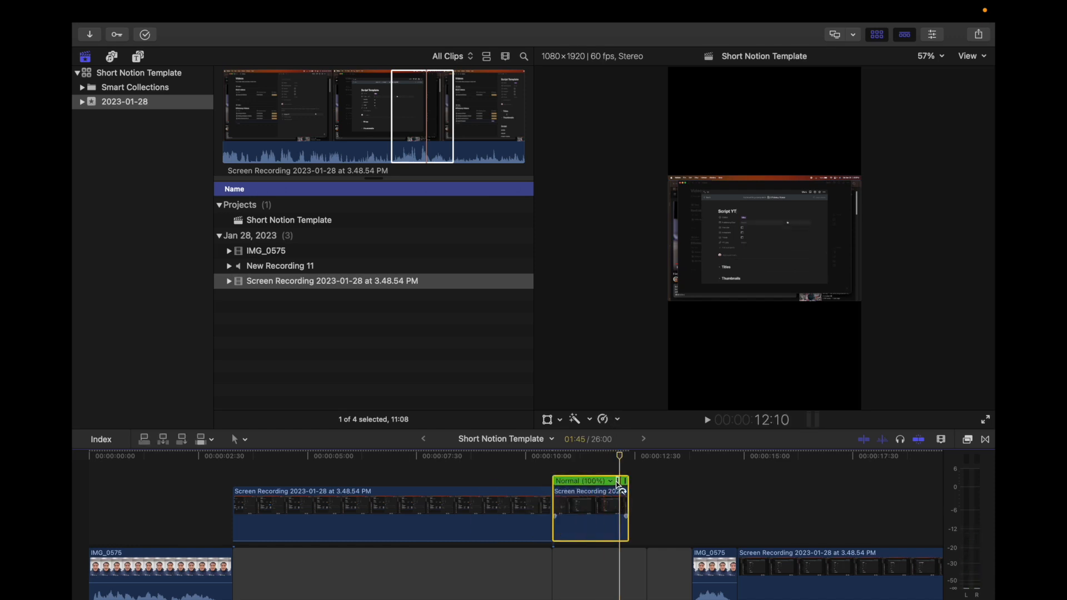
- Speed up the short screen recording piece to 00:44 and connect the remaining screen recording clip directly after it, above the gap
left_click_drag(621, 481, 565, 488)
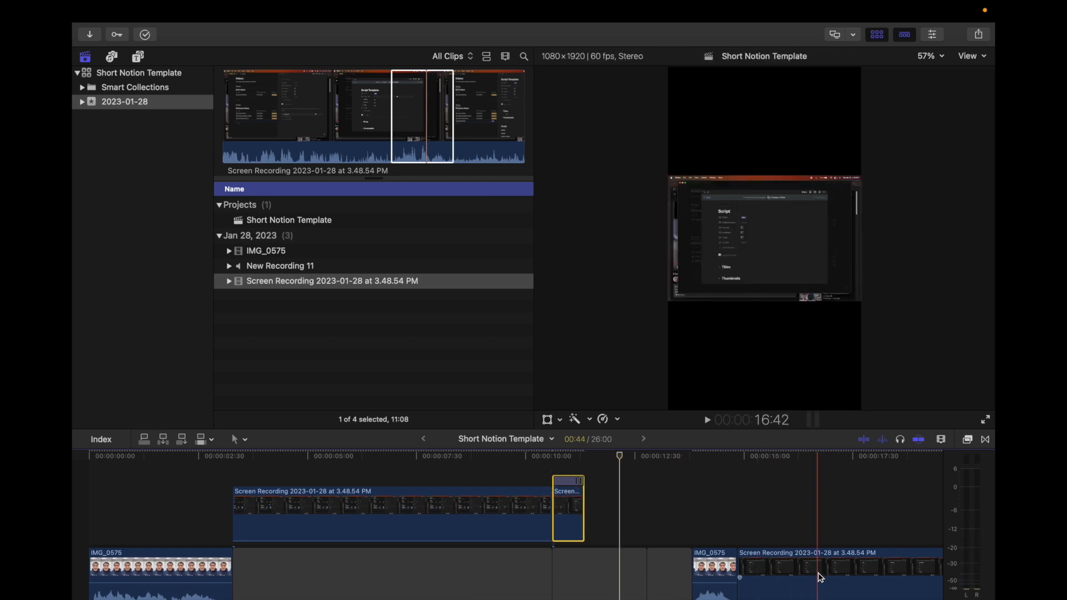
left_click_drag(820, 578, 674, 505)
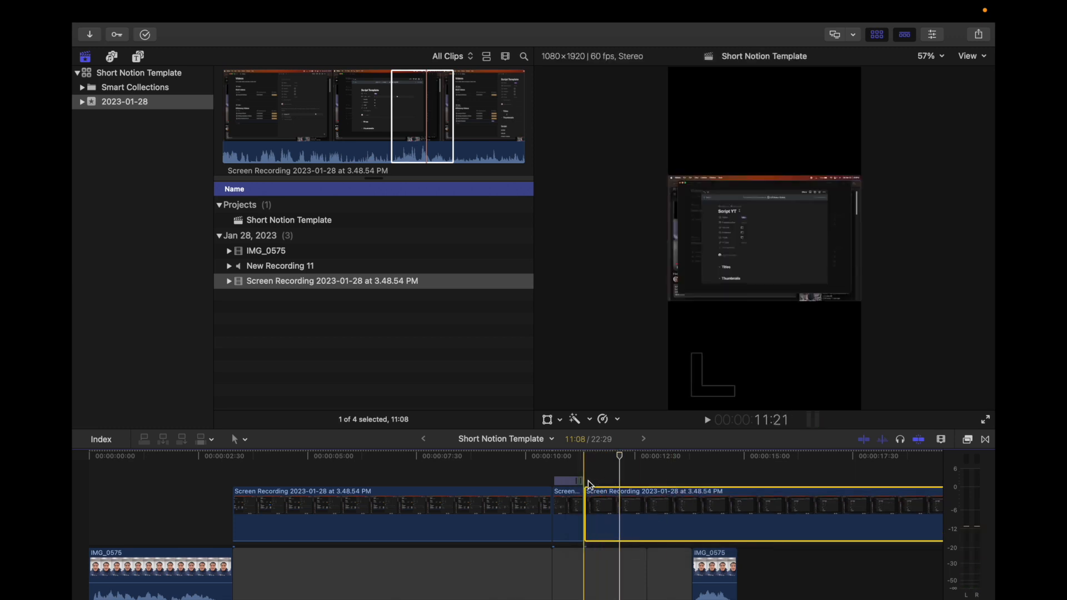
- Cut the beginning off the connected screen recording so 09:42 remains, and move it up against the short sped-up piece
key("space")
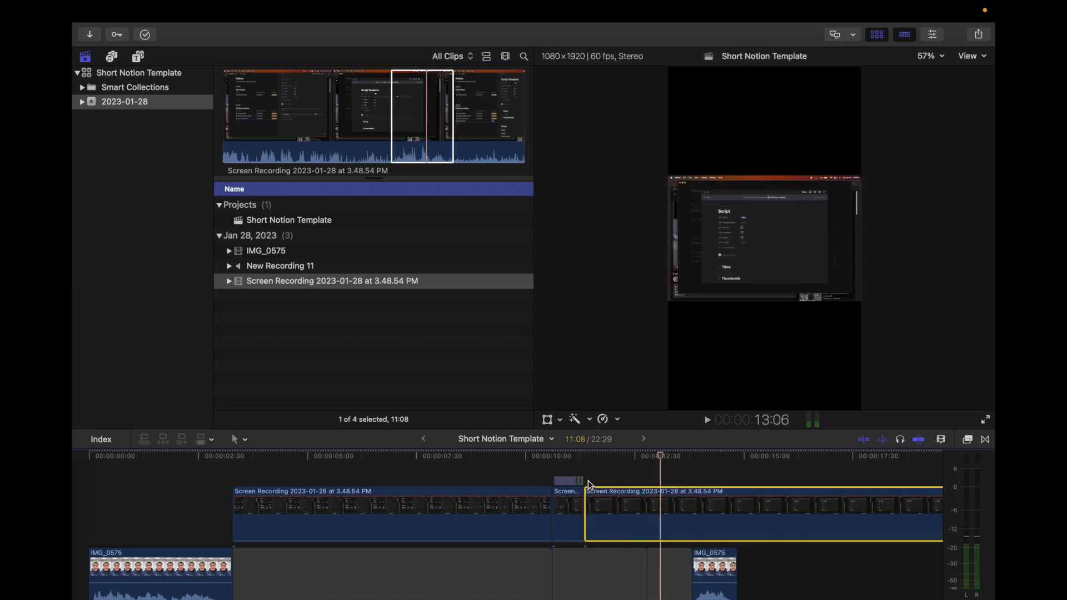
key("b")
left_click(647, 503)
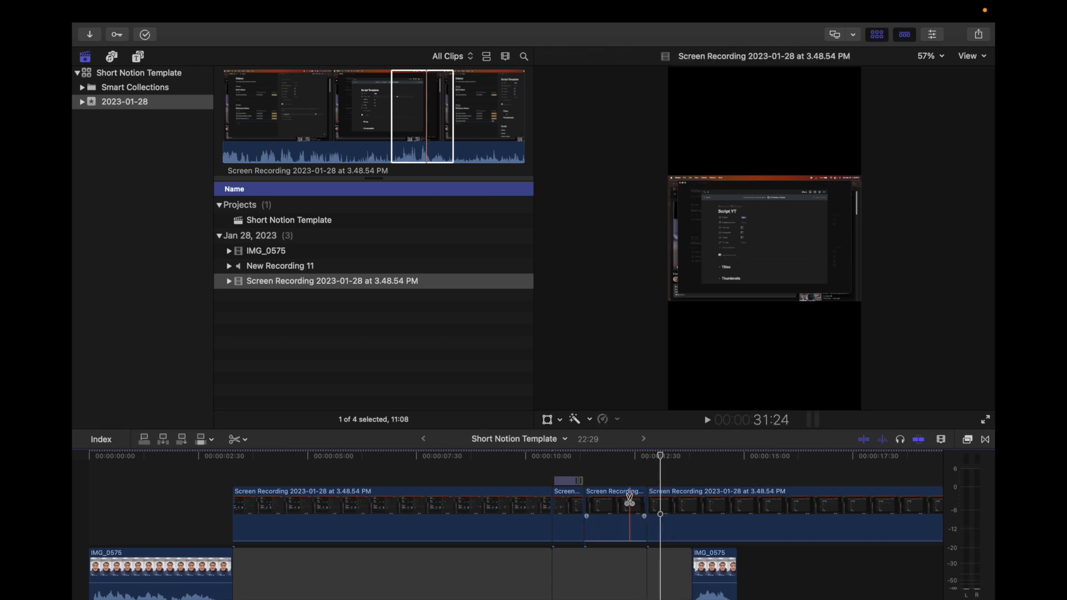
key("a")
left_click(623, 505)
key("Delete")
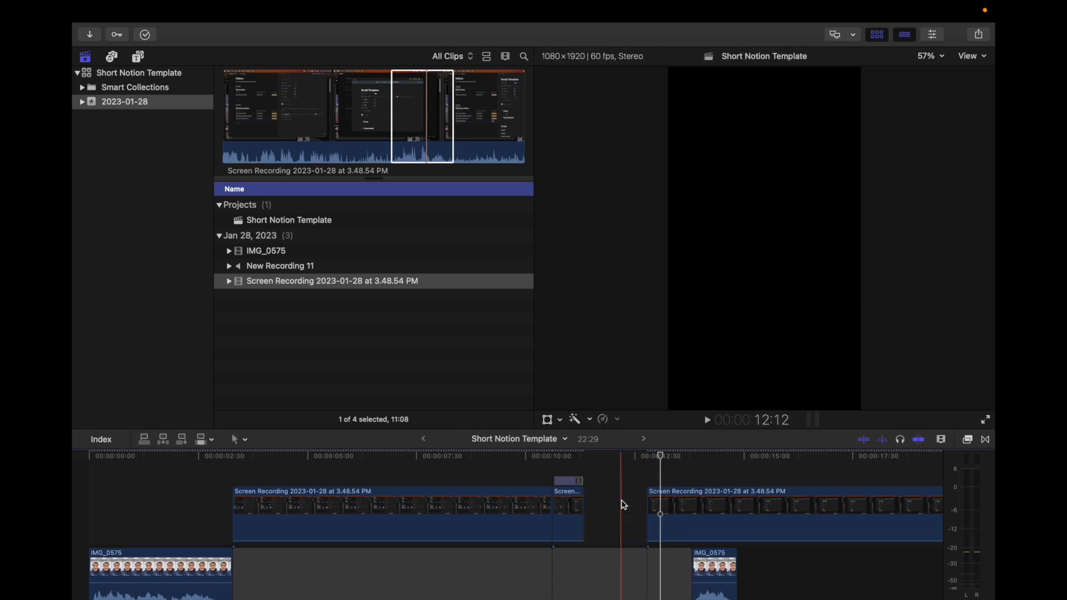
left_click(690, 517)
left_click_drag(689, 521, 626, 516)
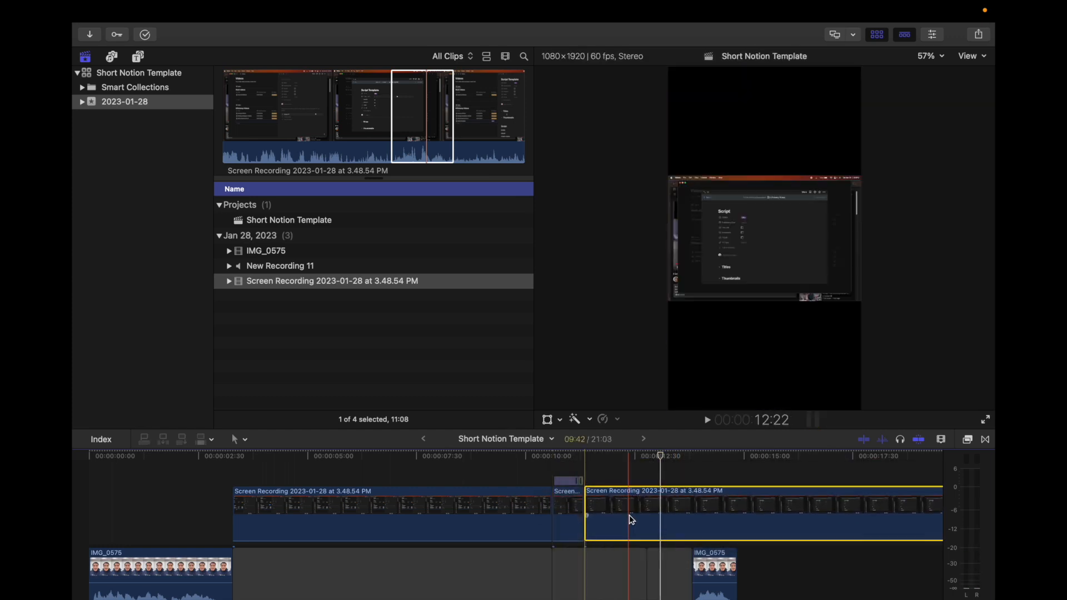
- Play the last screen recording, split it 04:05 in, once the title Script Template is written, and delete the rest
key("space")
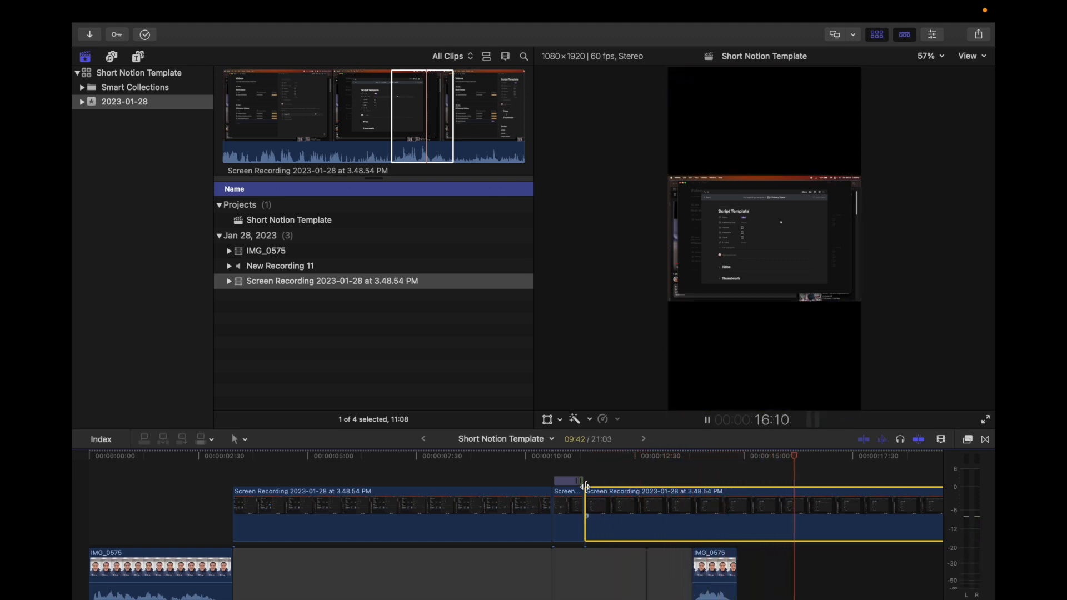
key("b")
left_click(762, 500)
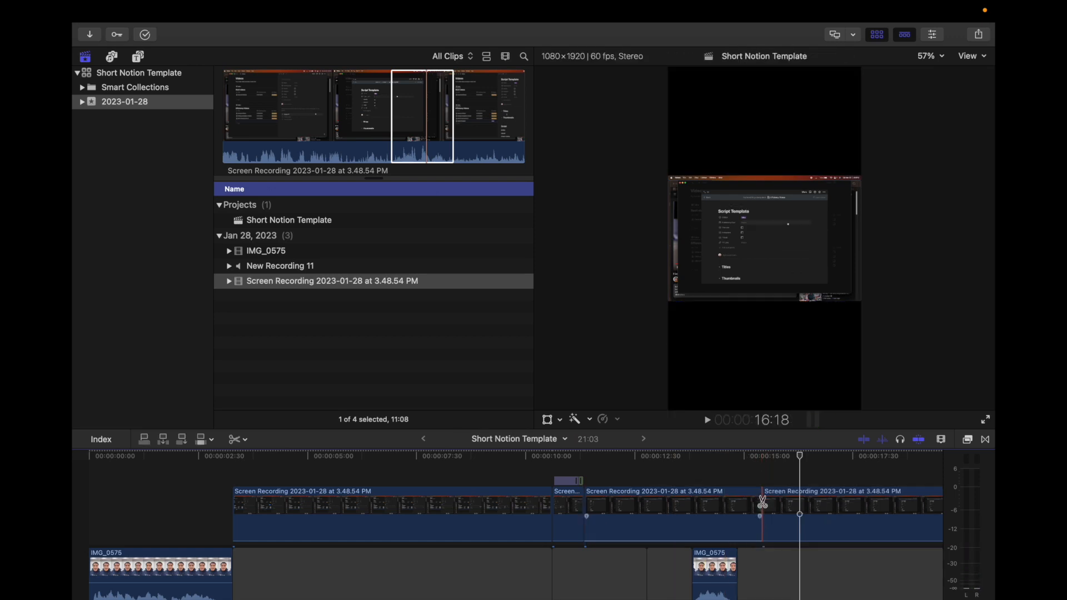
key("a")
scroll(845, 502, "right", 5)
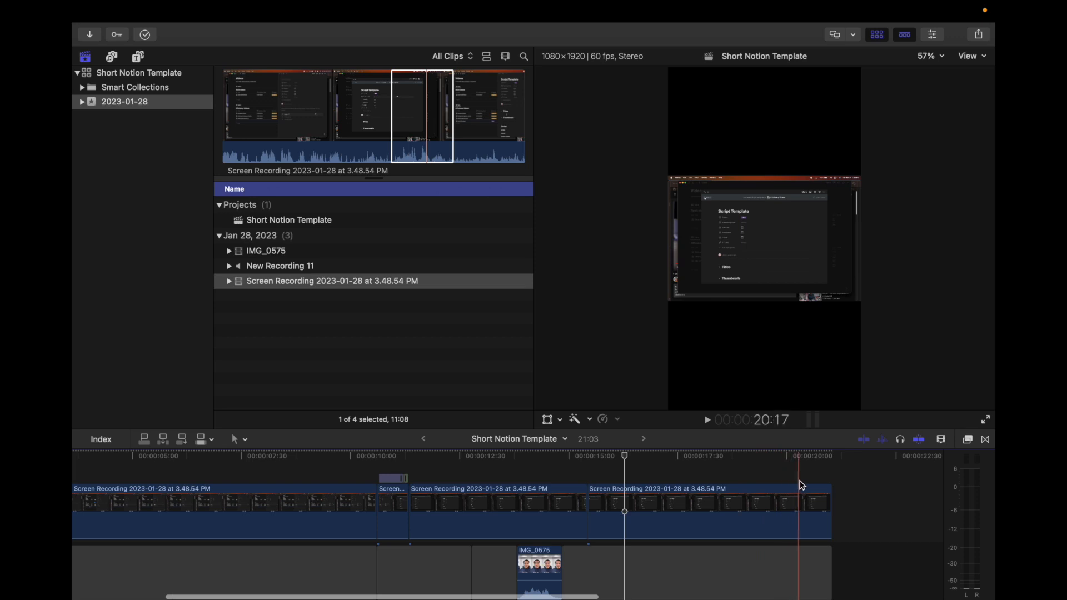
left_click(728, 502)
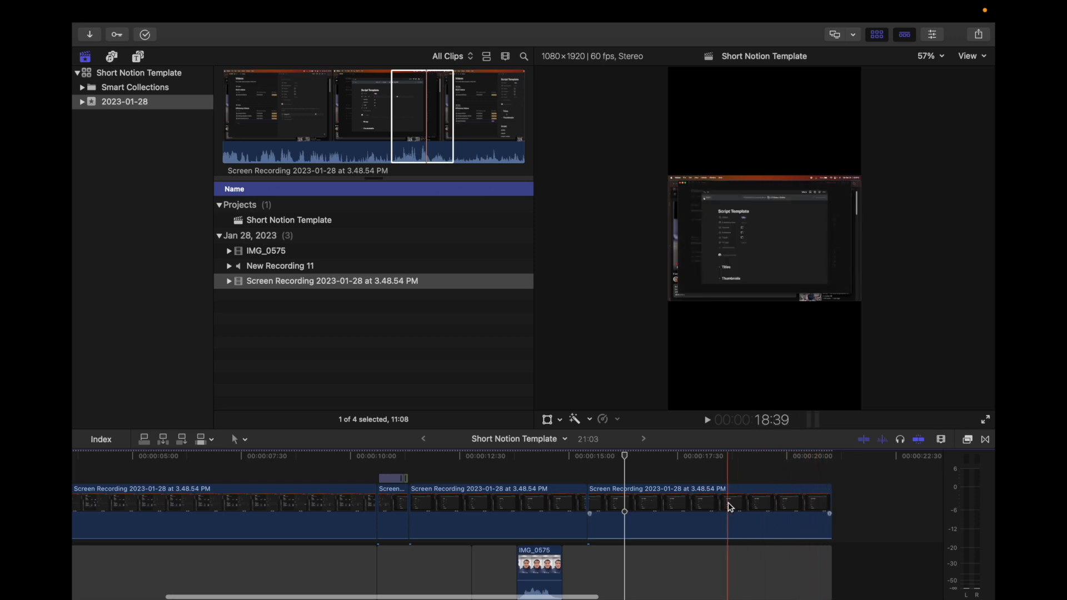
key("Delete")
- Speed up the last screen recording piece to 02:29 so it ends where the closing IMG_0575 clip begins
scroll(648, 489, "left", 5)
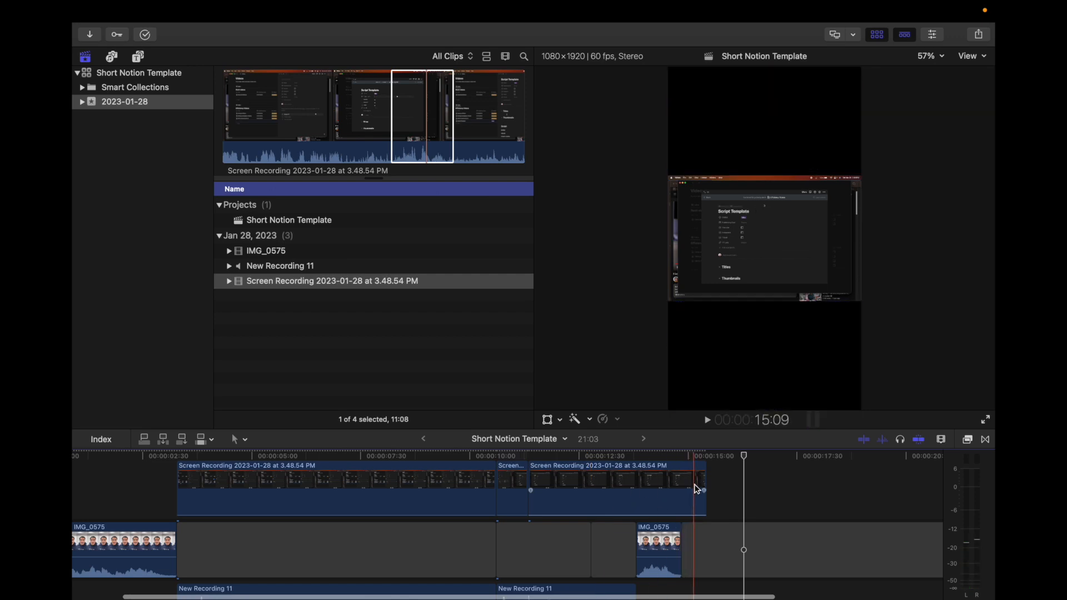
left_click(696, 489)
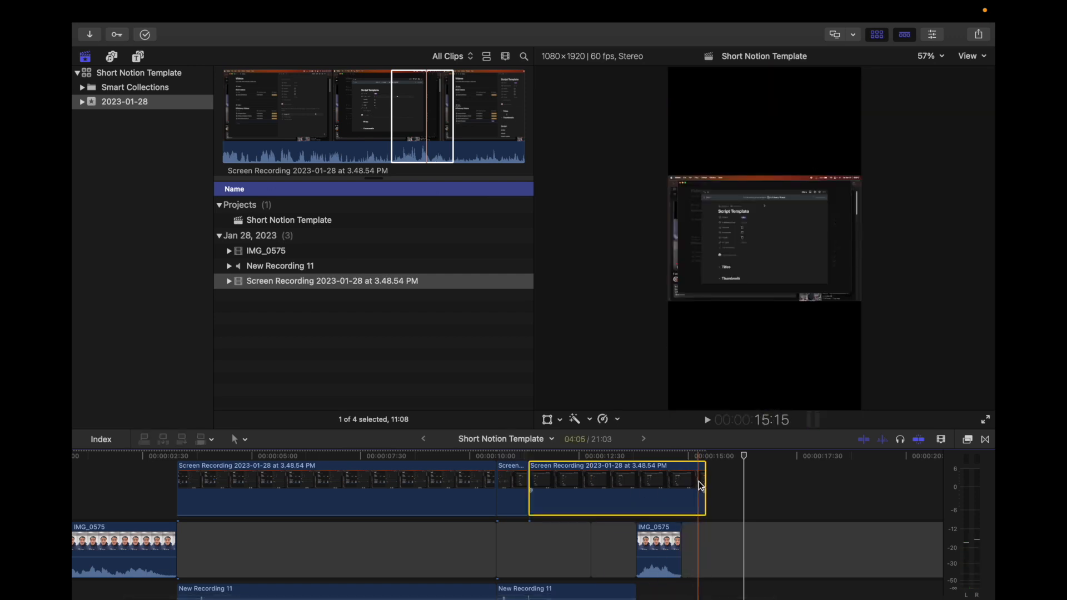
left_click(701, 485)
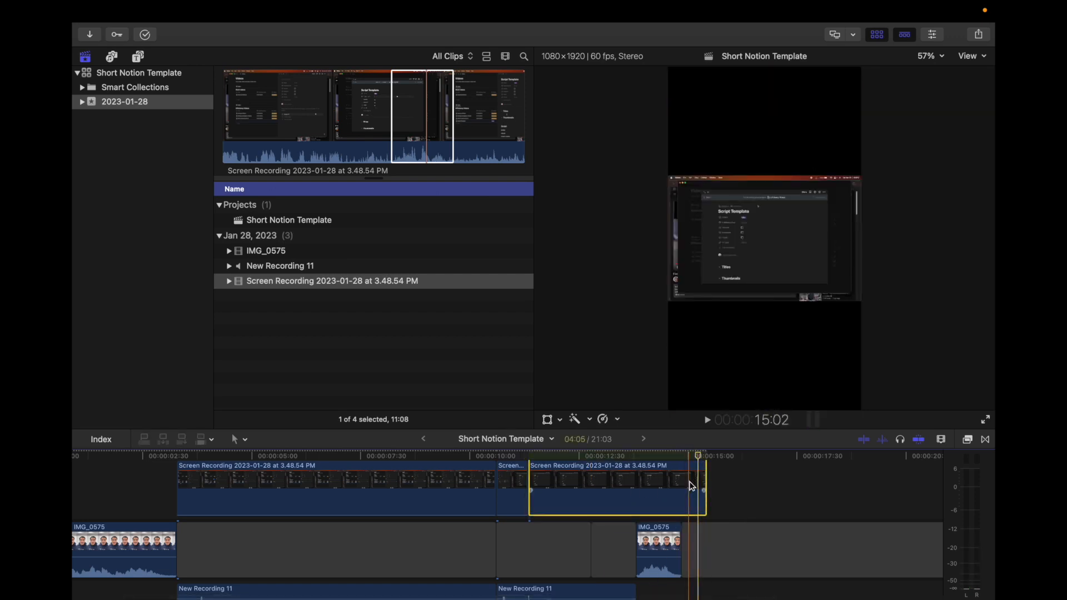
key("super+r")
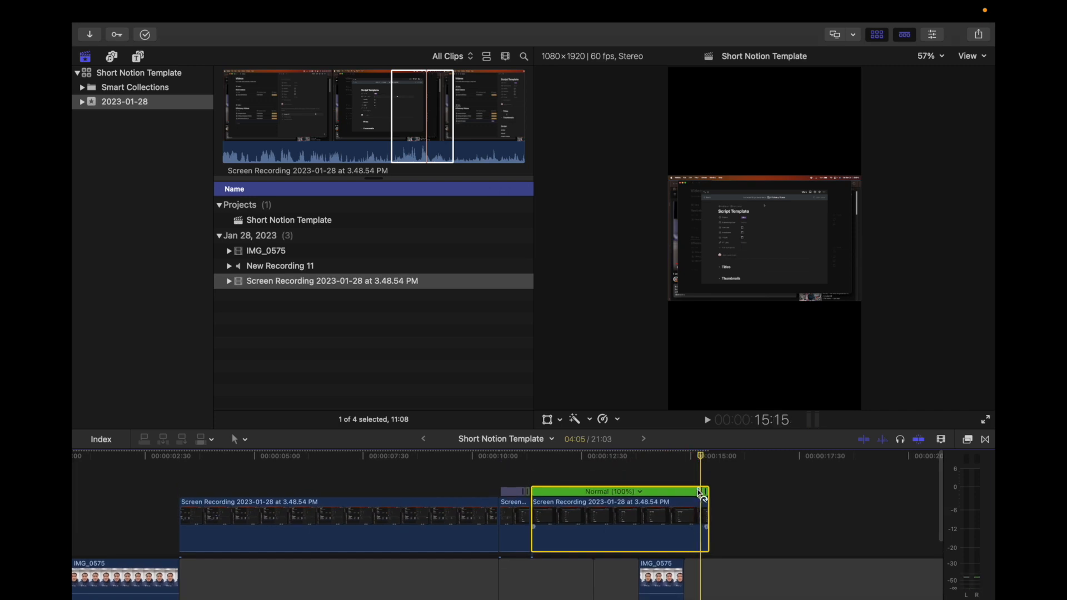
left_click_drag(701, 492, 625, 507)
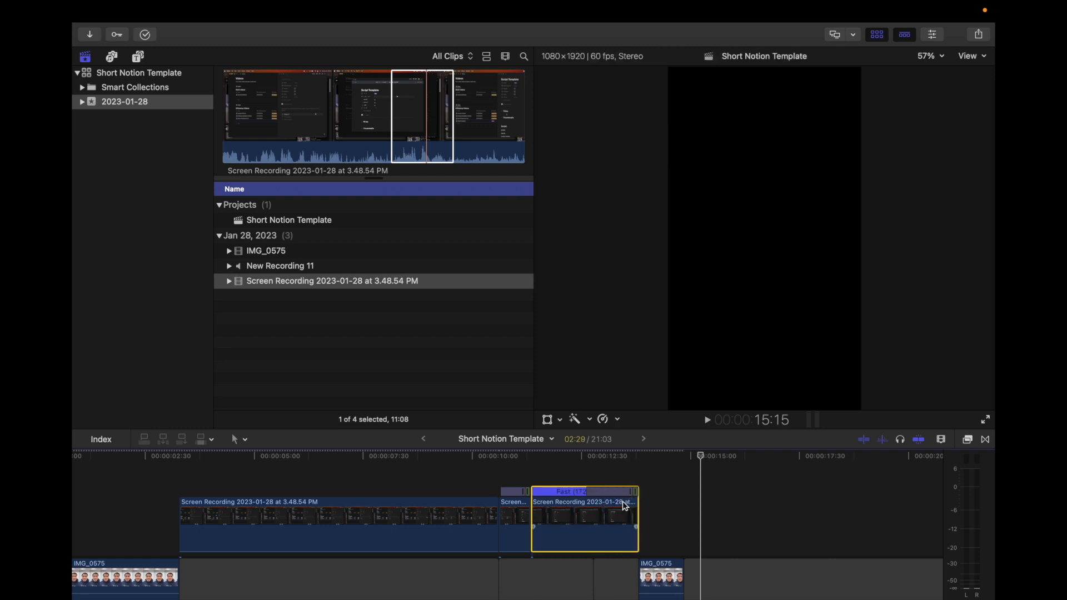
- Play the end of the timeline and delete the leftover gap after the closing IMG_0575 clip
scroll(639, 556, "down", 3)
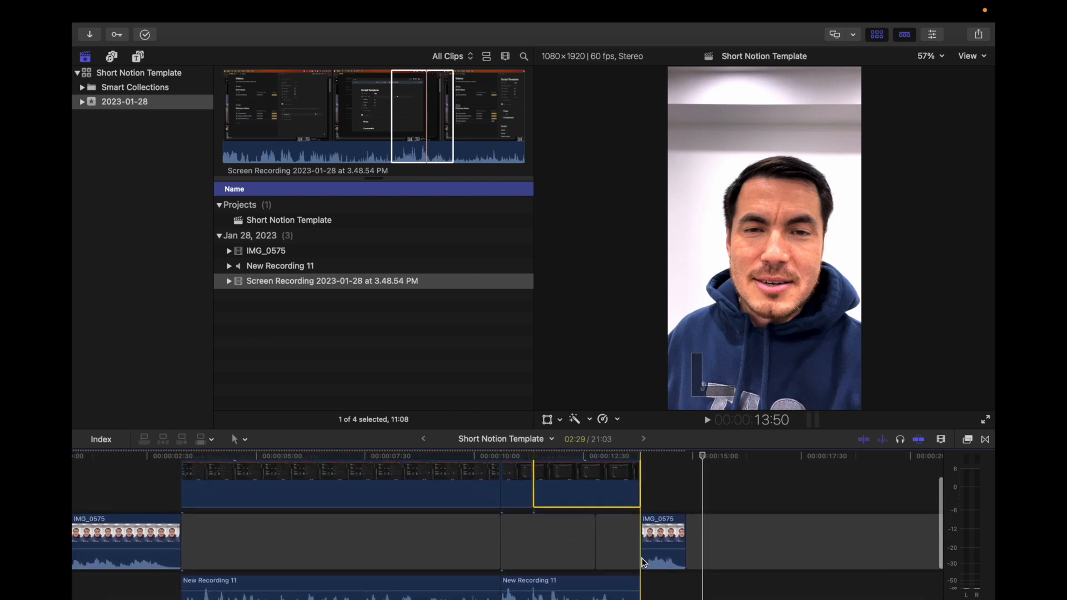
key("space")
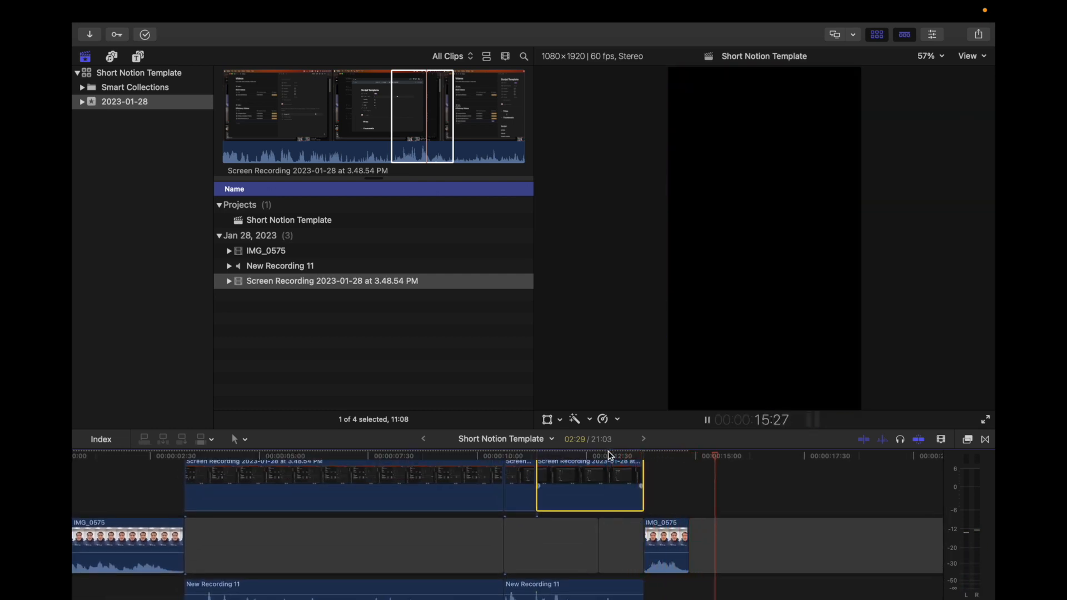
key("space")
left_click(789, 544)
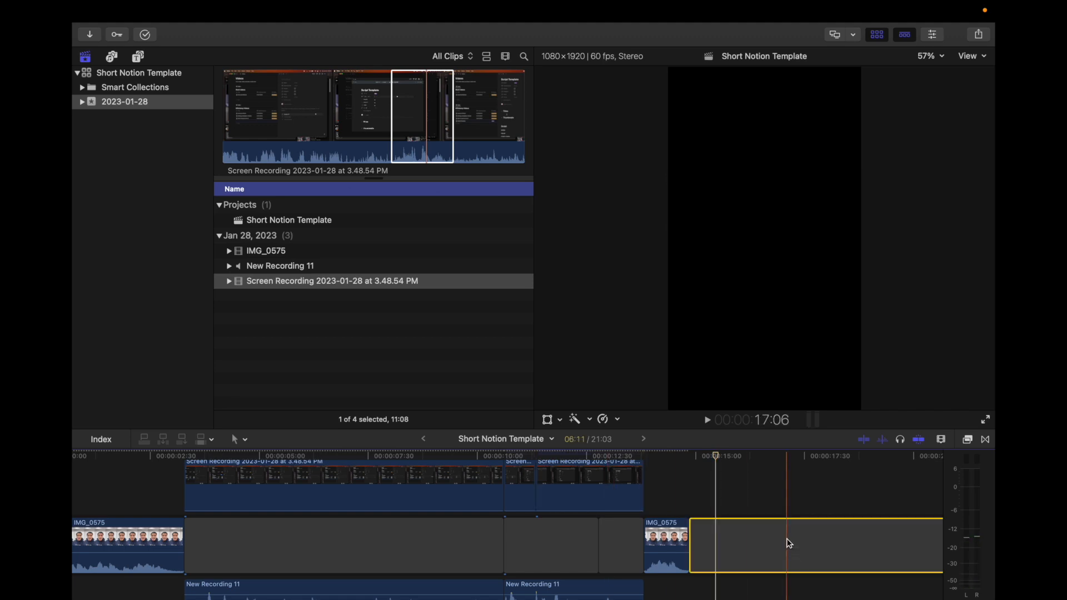
key("Delete")
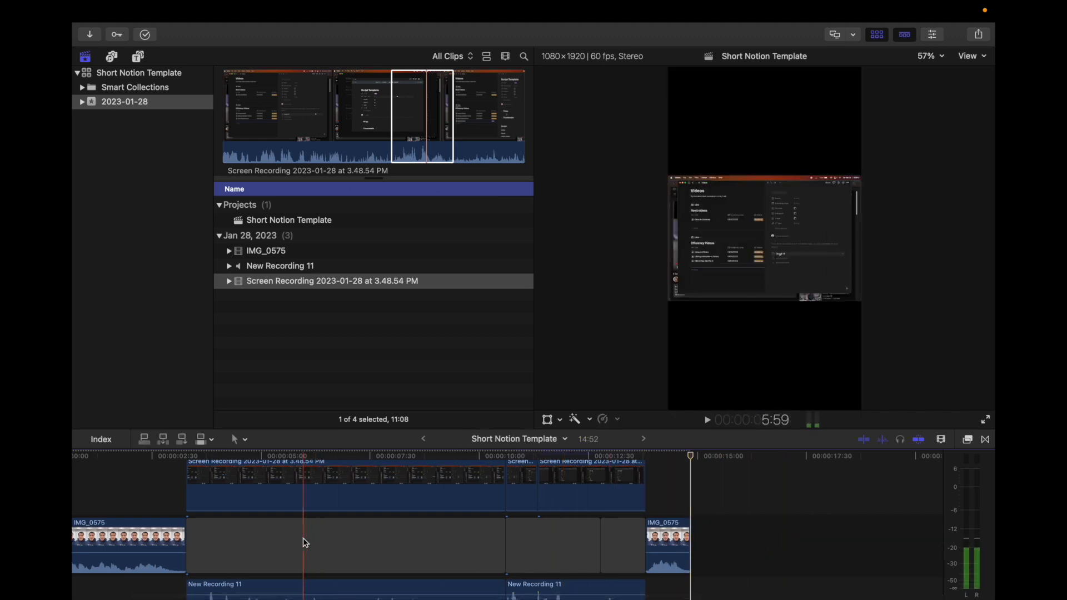
- Overwrite the gaps in the primary storyline with the three connected screen recording clips
left_click(310, 490)
key("alt+super+Down")
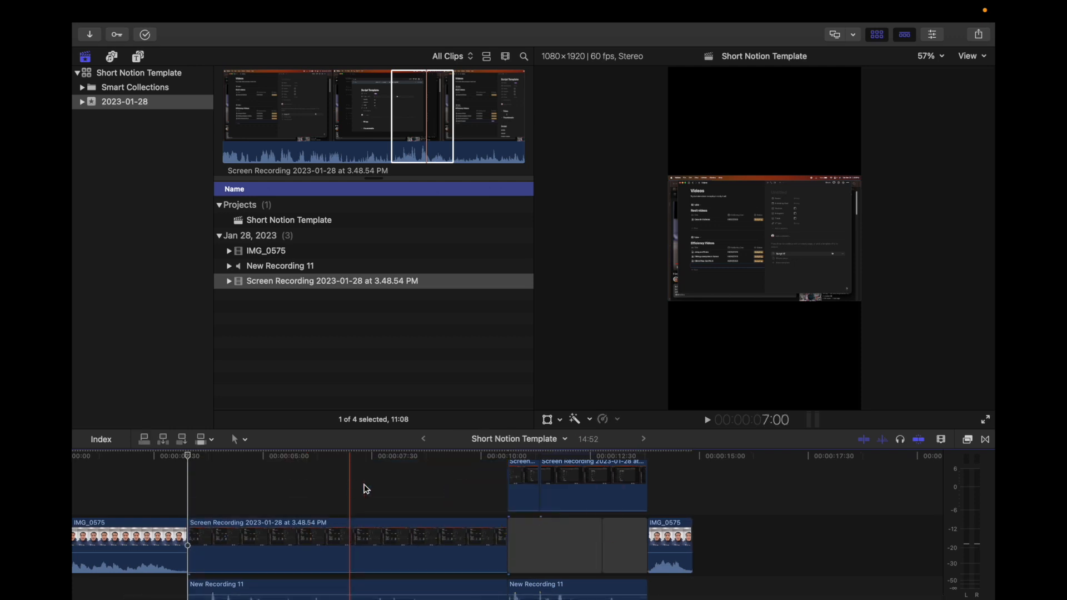
left_click(522, 488)
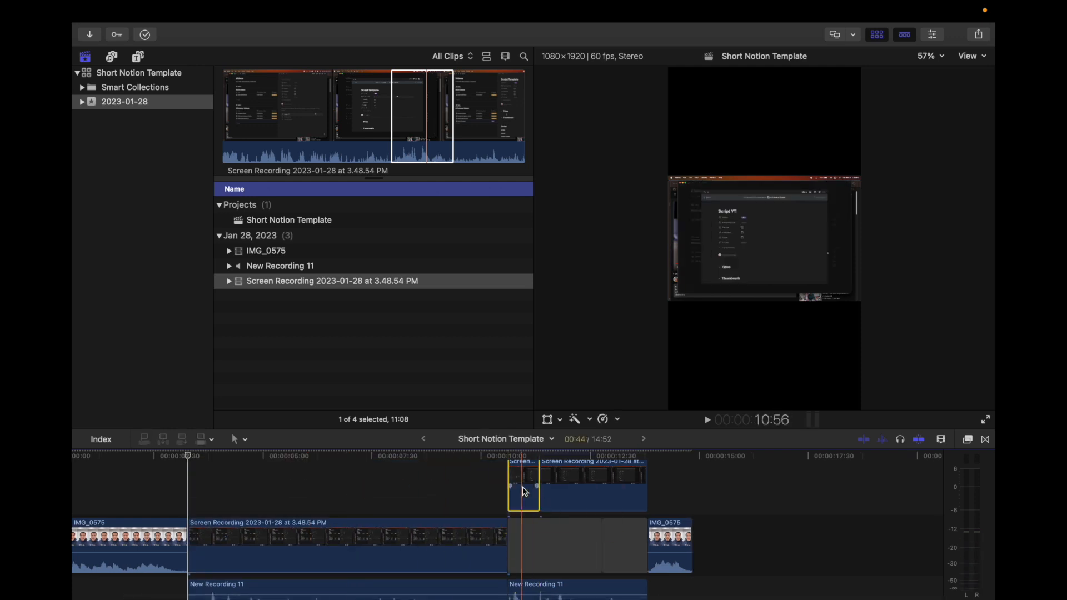
key("alt+super+Down")
left_click(574, 480)
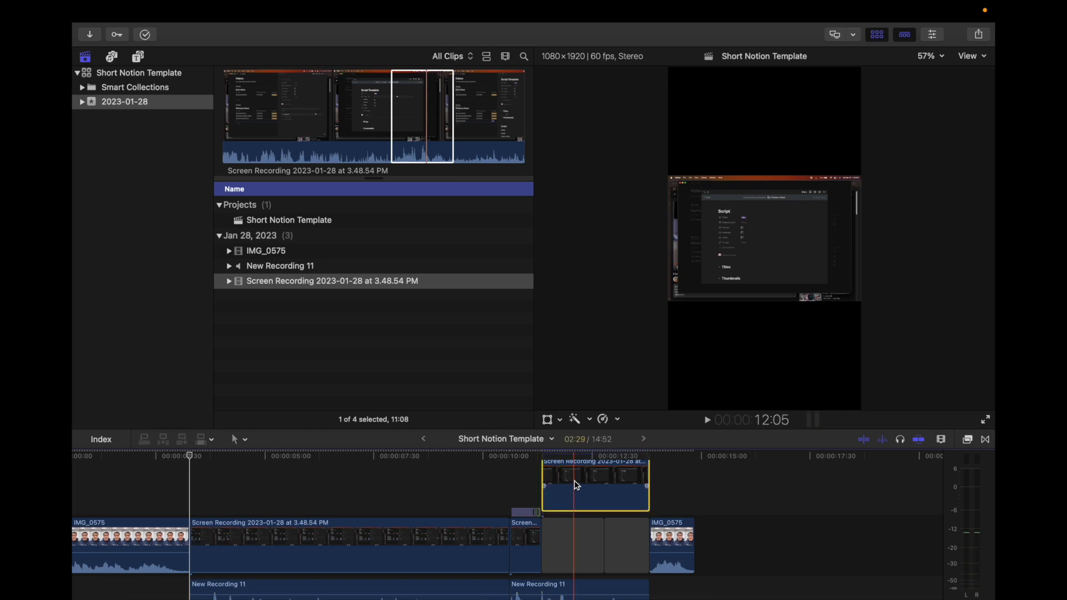
key("alt+super+Down")
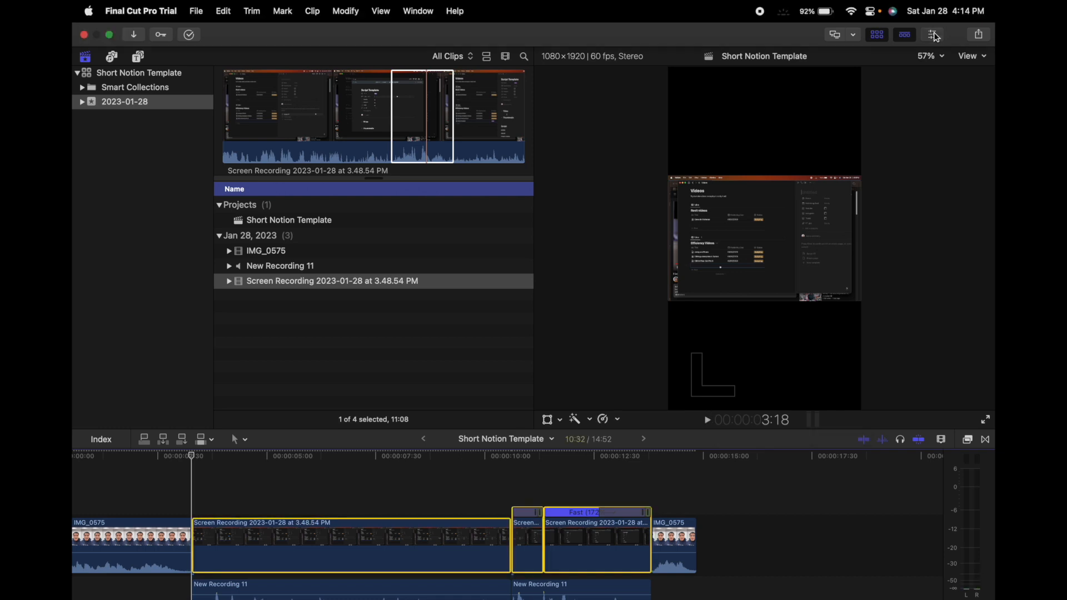
- Set the Spatial Conform type of all three screen recording clips to Fill
left_click(935, 35)
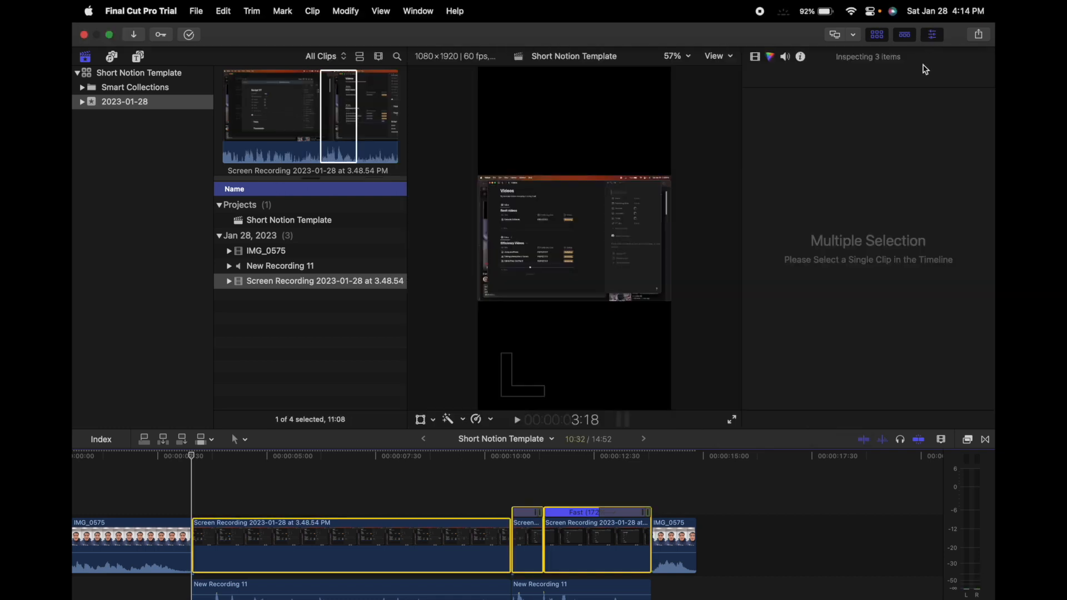
left_click(755, 58)
scroll(866, 332, "down", 1)
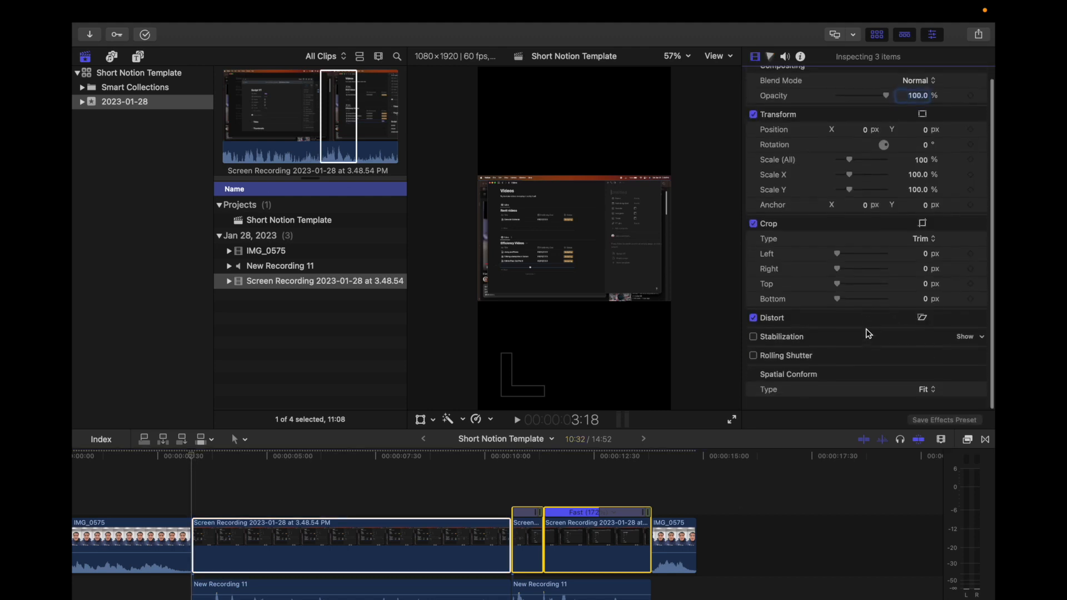
left_click(926, 396)
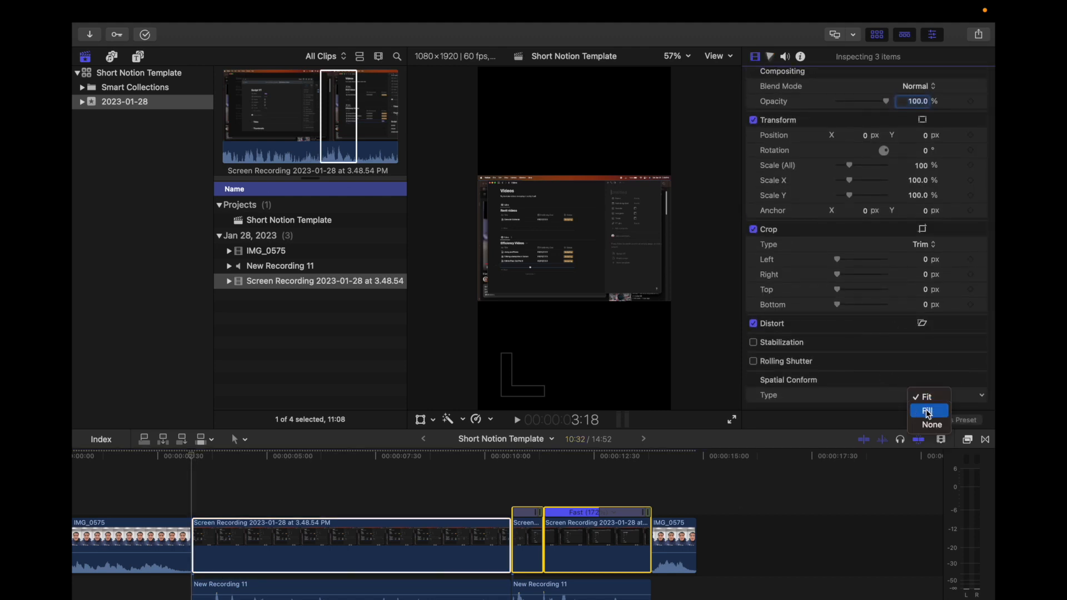
left_click(928, 411)
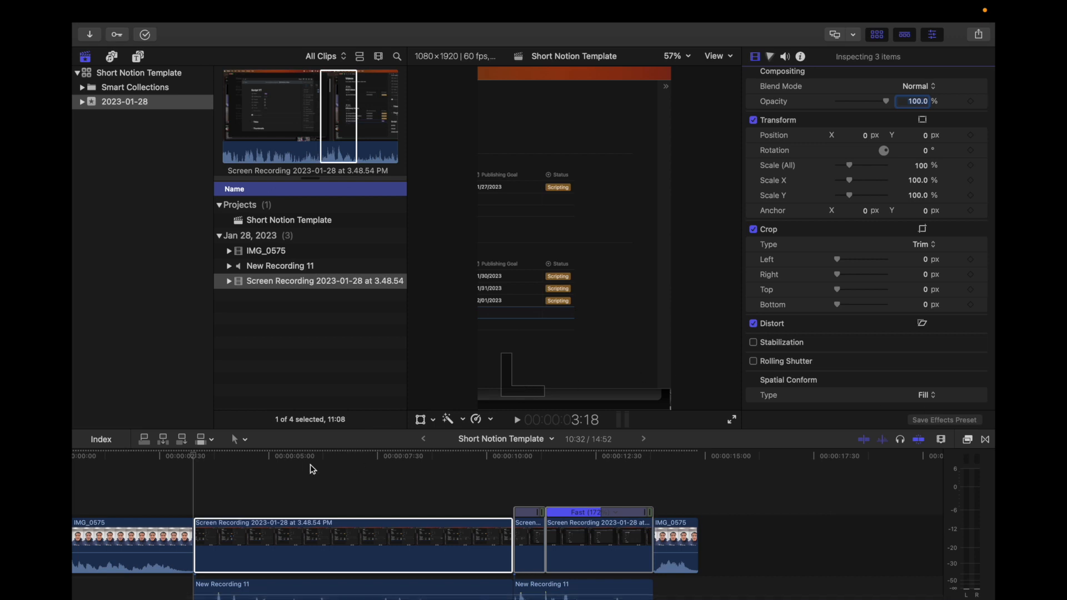
- Play the timeline from the start of the first screen recording to review the new framing and timing
left_click(193, 462)
key("space")
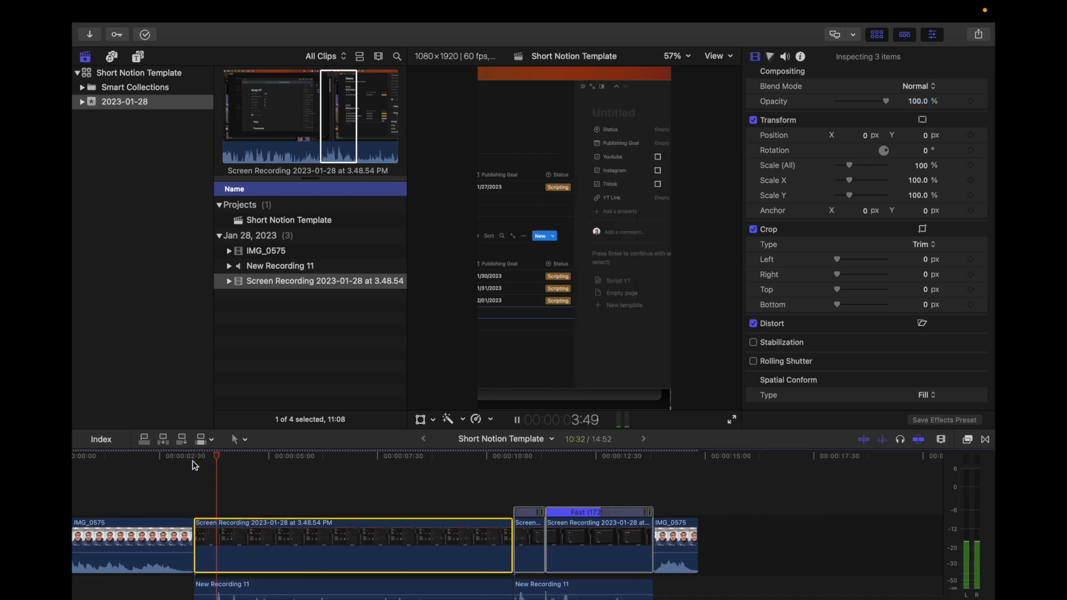
key("space")
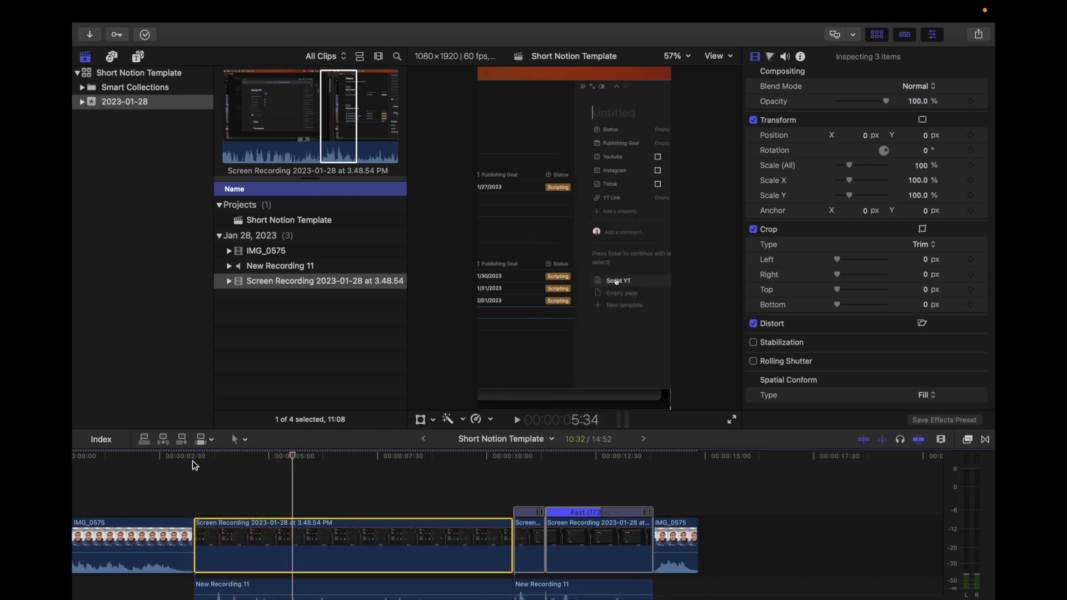
key("space")
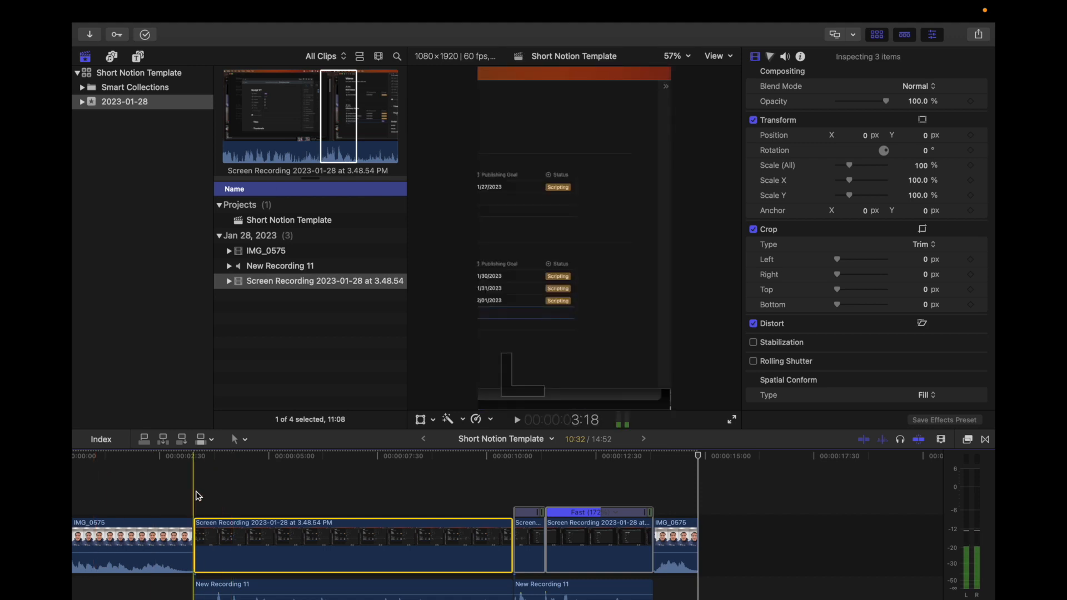
scroll(248, 490, "down", 5)
scroll(247, 491, "left", 4)
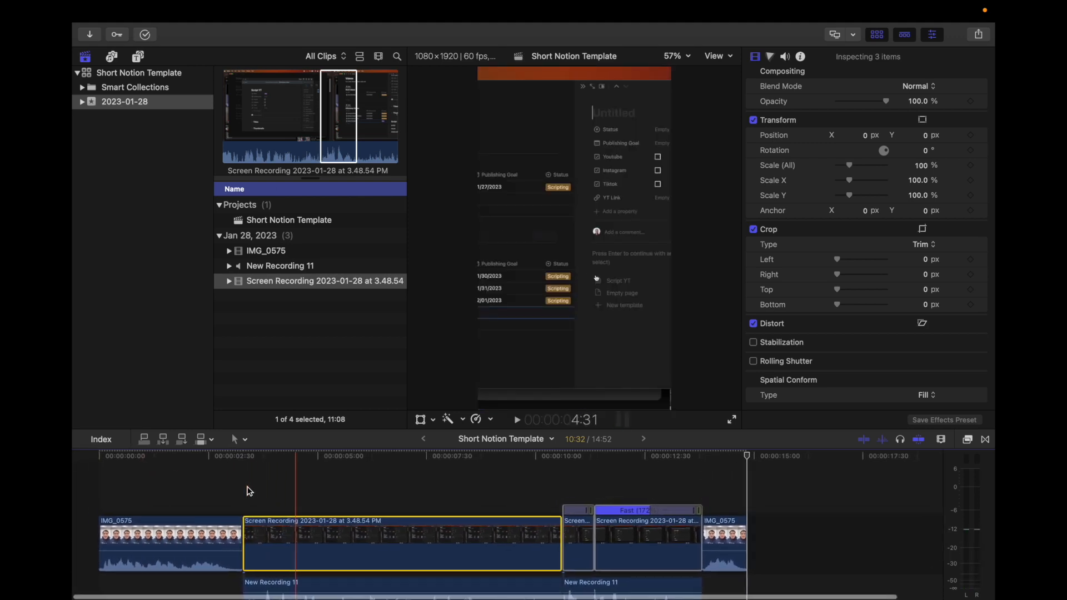
scroll(248, 490, "up", 2)
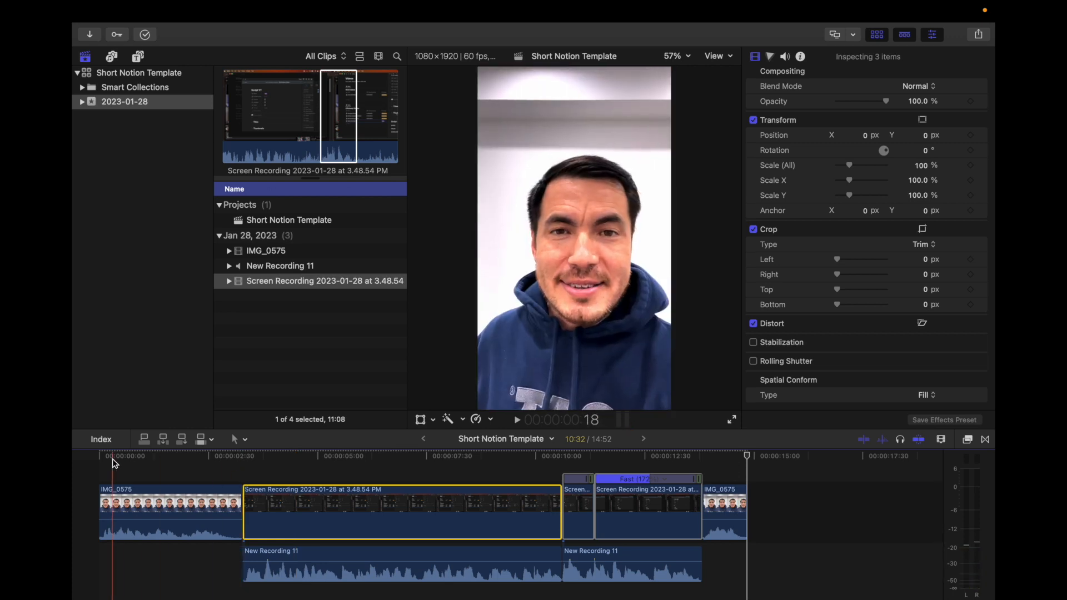
- Expand the audio of the opening IMG_0575 clip so it is shown separately from the video
left_click(198, 504)
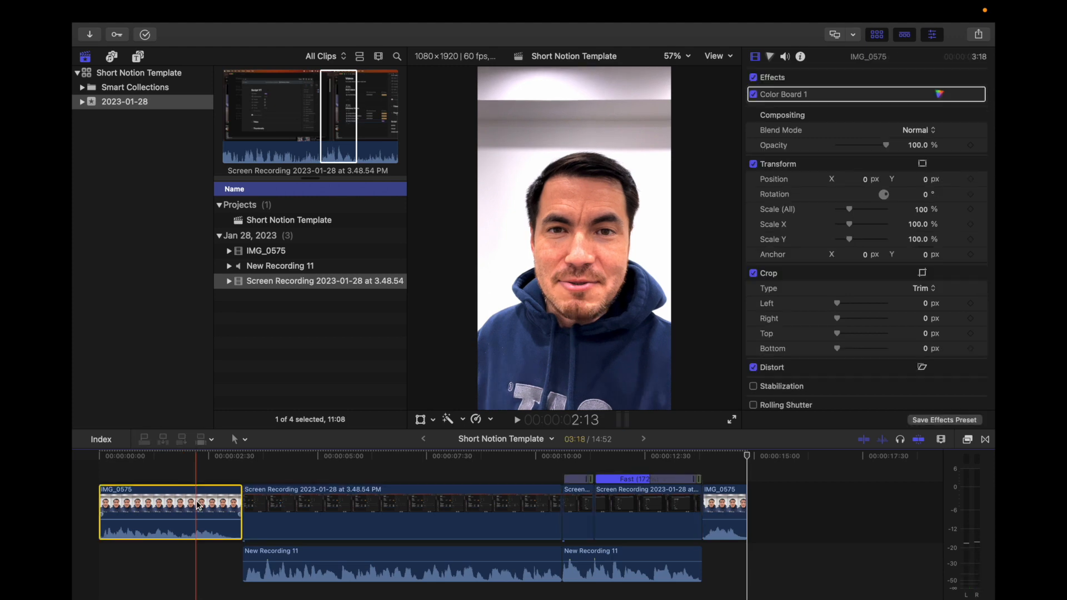
right_click(199, 504)
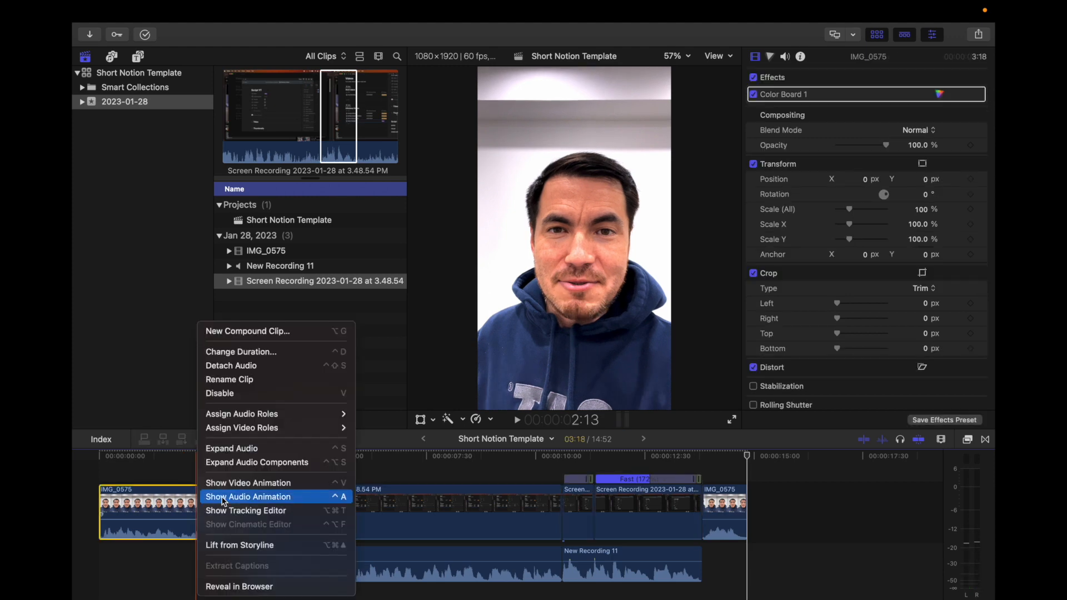
left_click(252, 450)
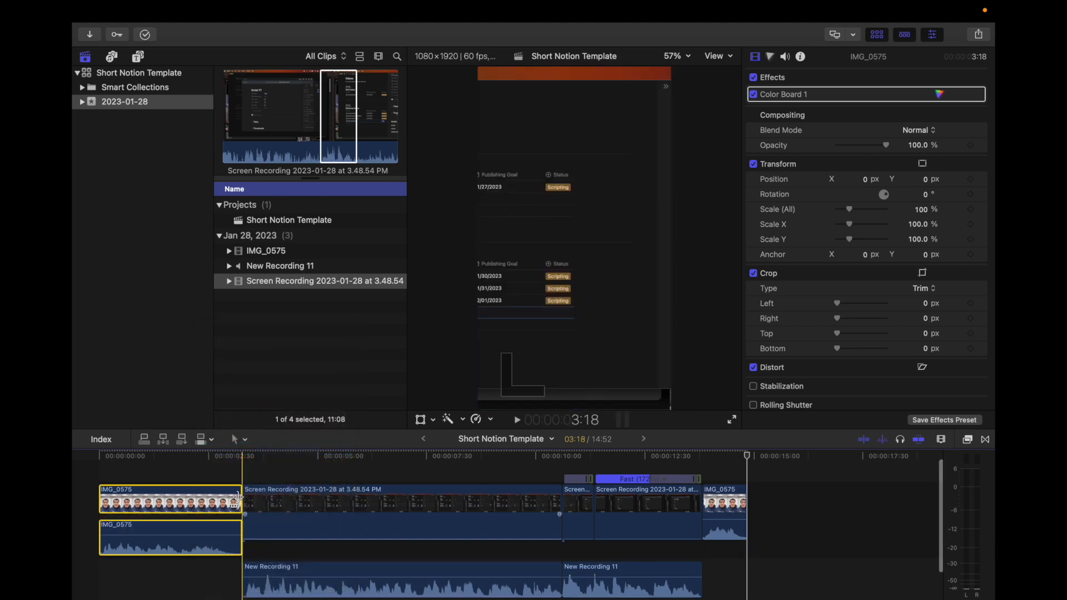
- Trim 24 frames off the end of the opening IMG_0575 video, keeping its audio, and 19 frames off the last screen recording's end
left_click_drag(238, 498, 220, 496)
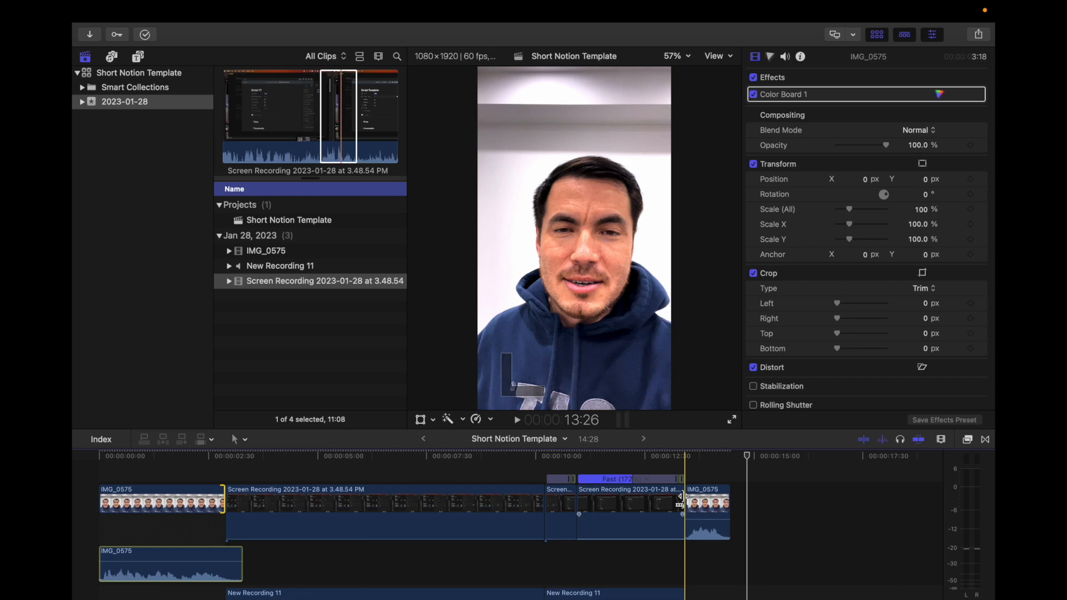
left_click_drag(681, 497, 669, 496)
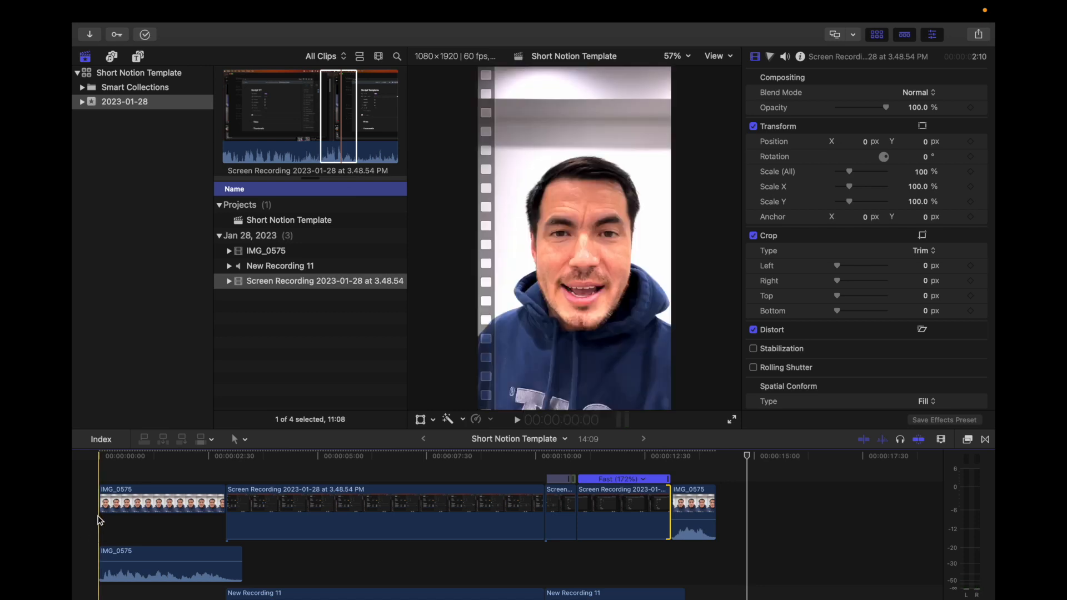
- Play the timeline from the start to review the overlapping audio at the cuts
key("space")
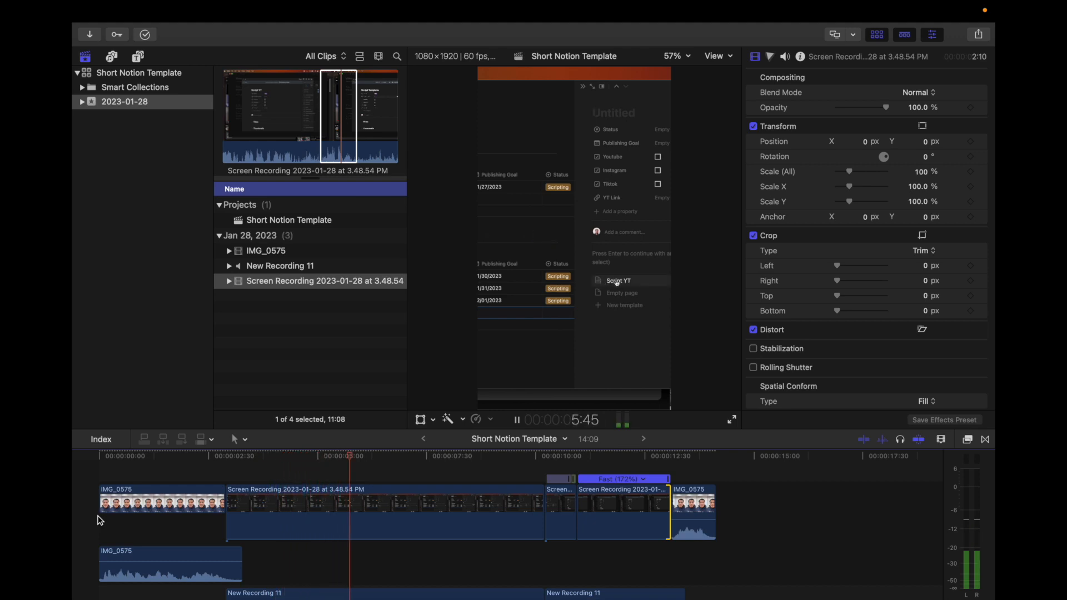
left_click(397, 492)
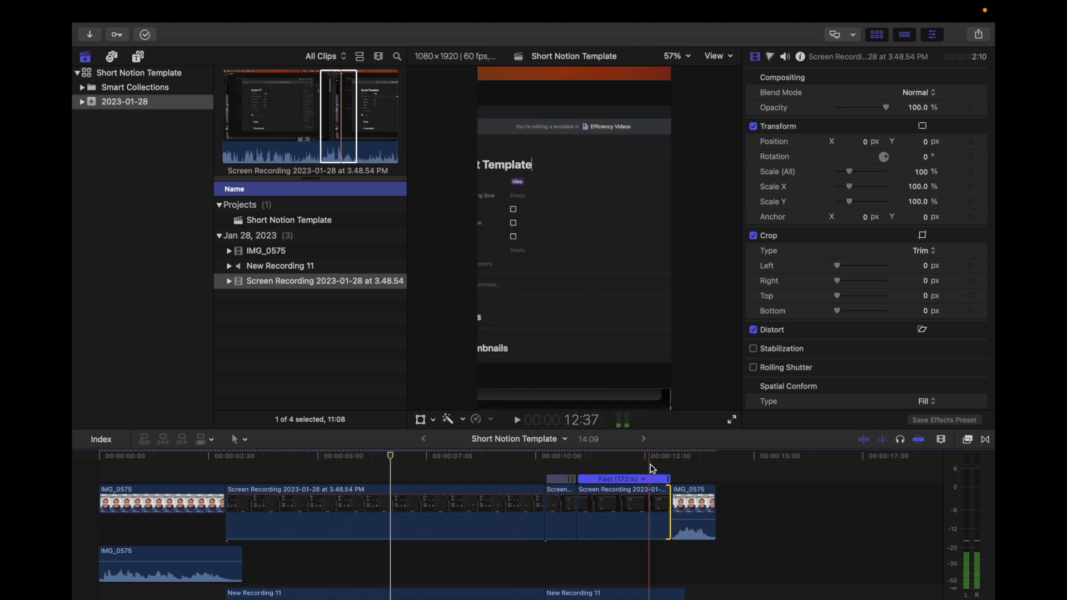
key("space")
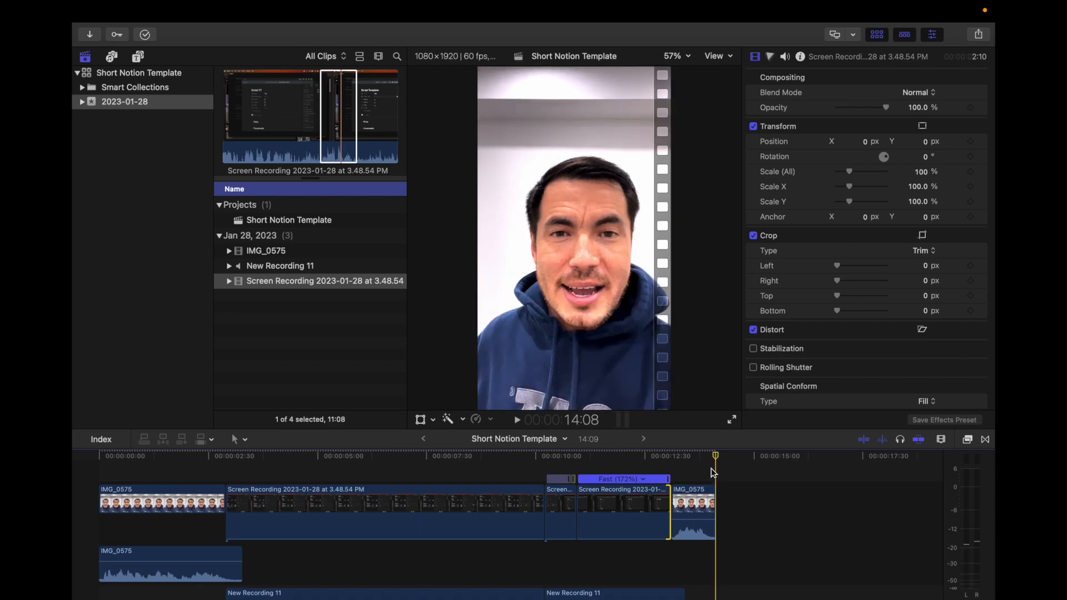
left_click(736, 468)
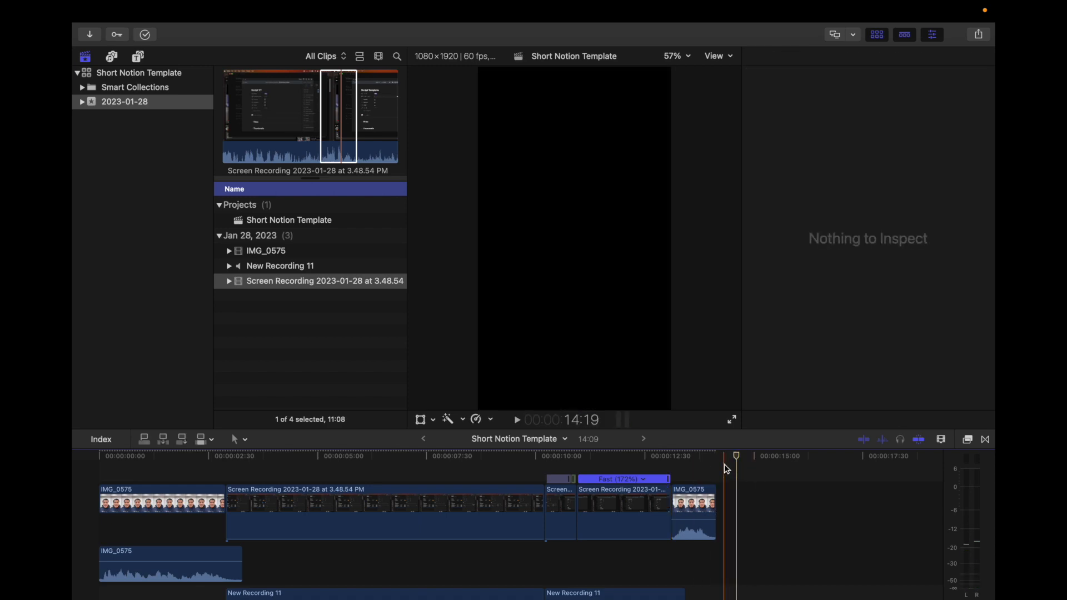
- Turn on loop playback and play the project again to check the cuts
key("super+l")
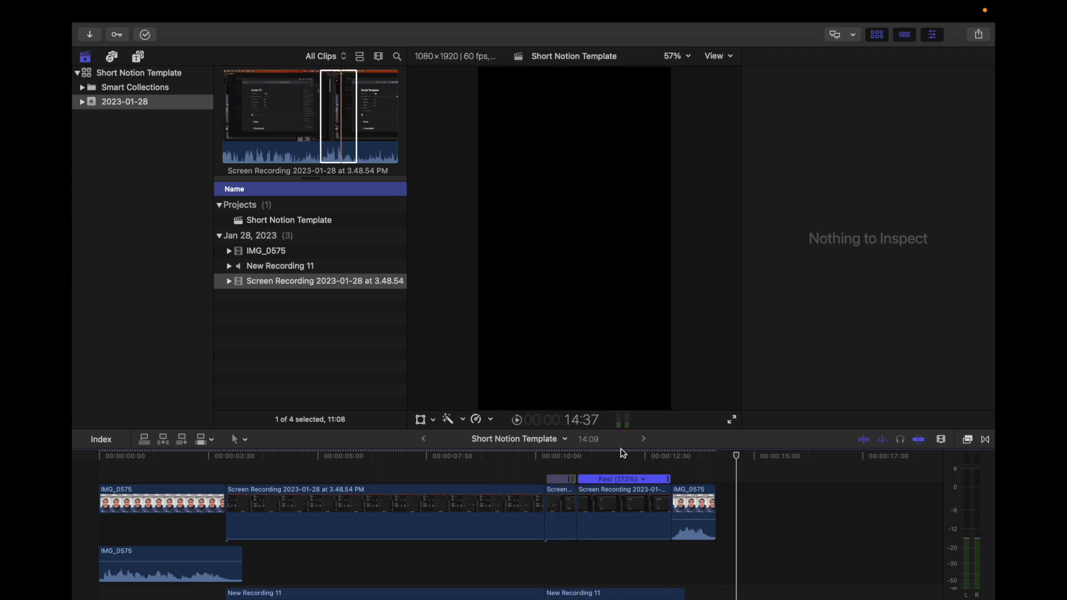
left_click(649, 454)
key("space")
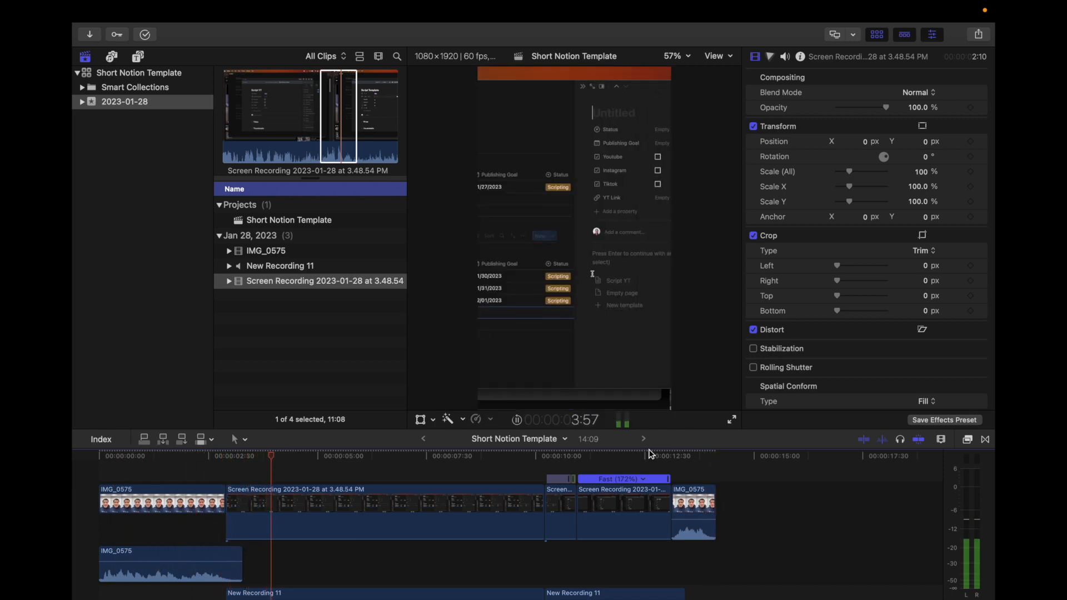
key("space")
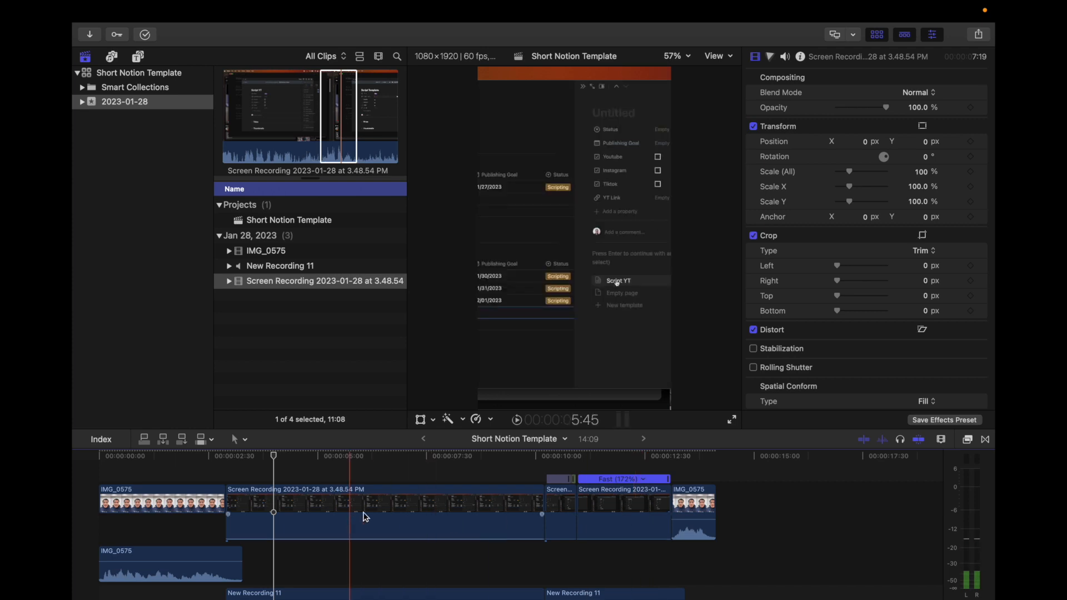
- Enable Voice Isolation at 50% and Bass Boost equalization on all seven timeline clips
scroll(454, 500, "down", 3)
scroll(454, 495, "up", 2)
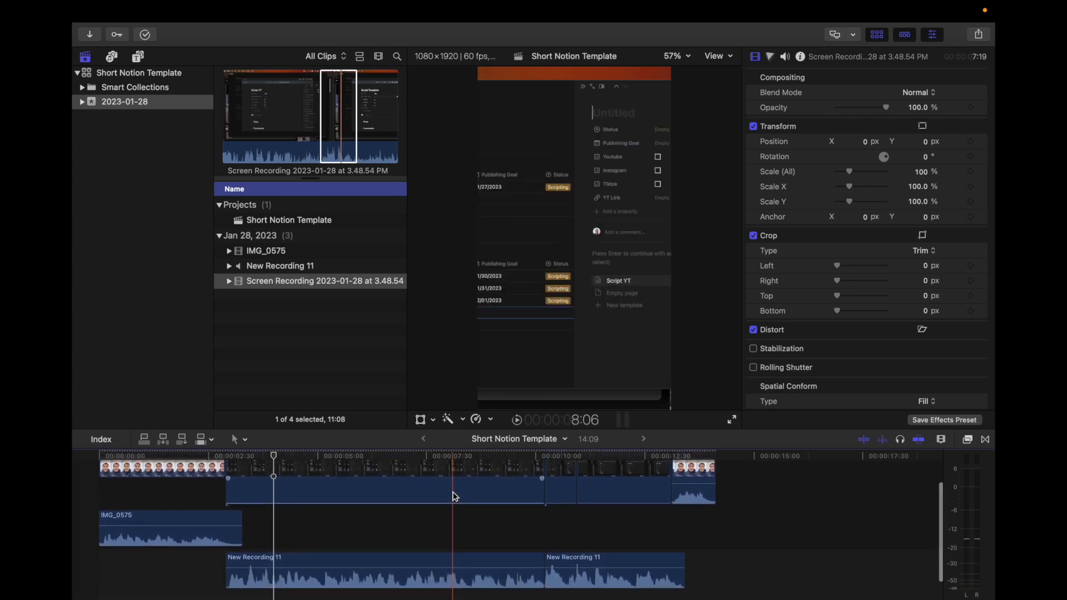
scroll(454, 495, "down", 2)
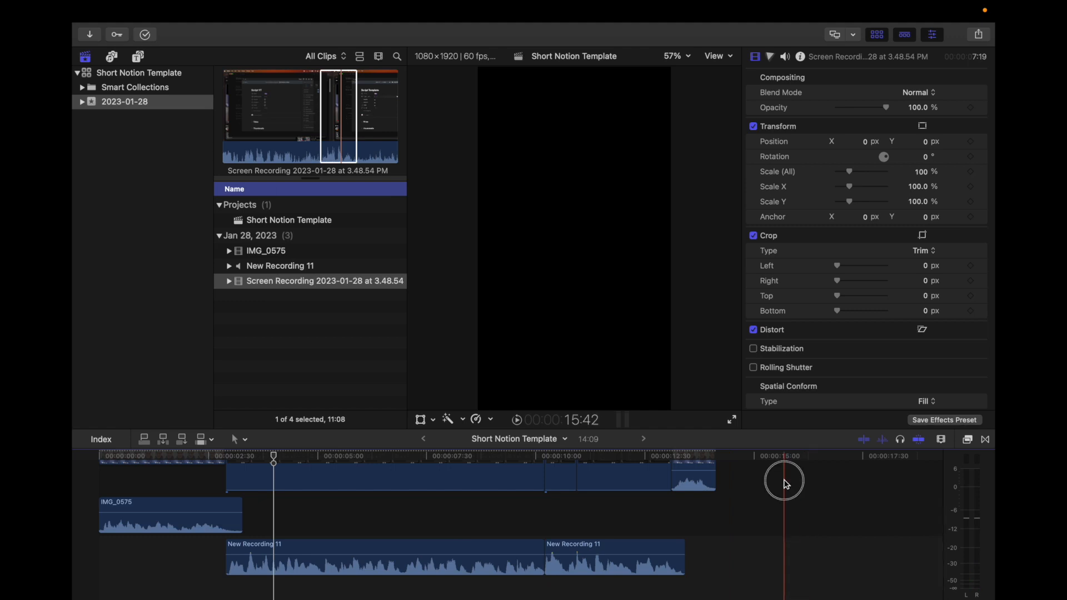
key("super+a")
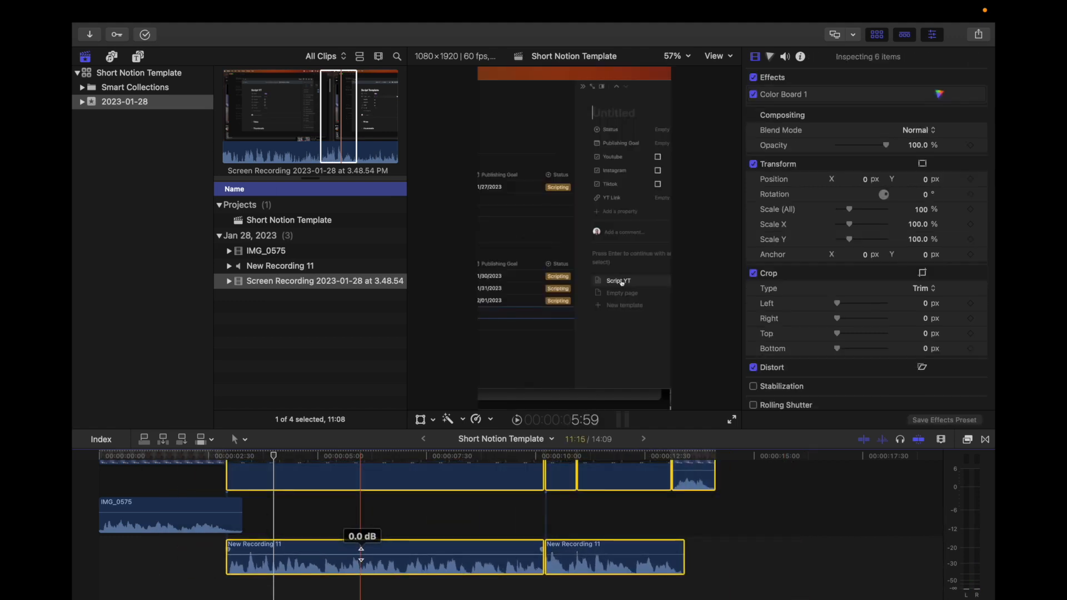
left_click(758, 488)
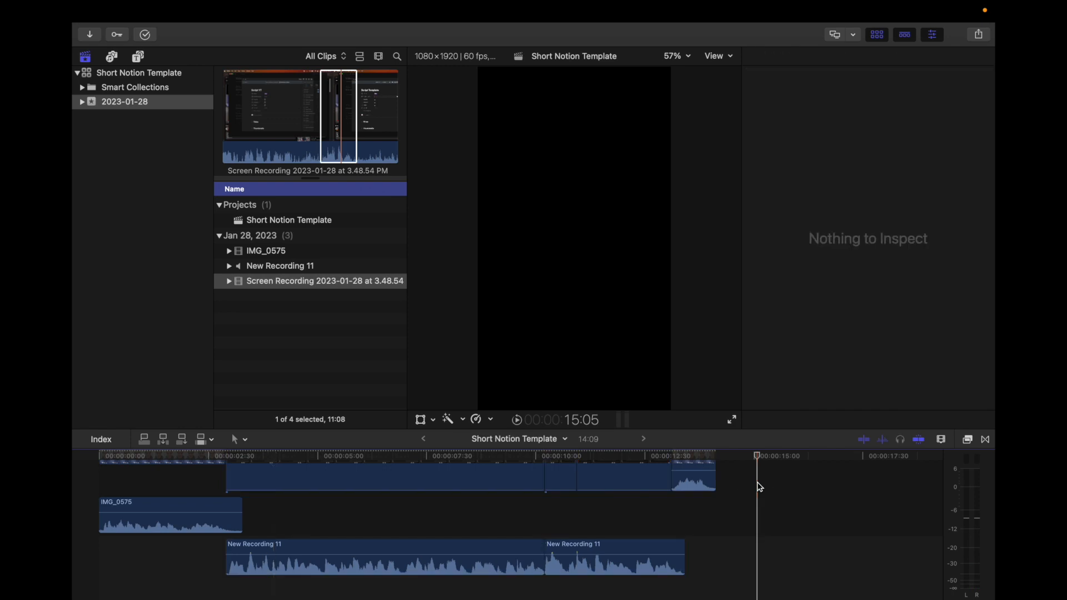
left_click(742, 479)
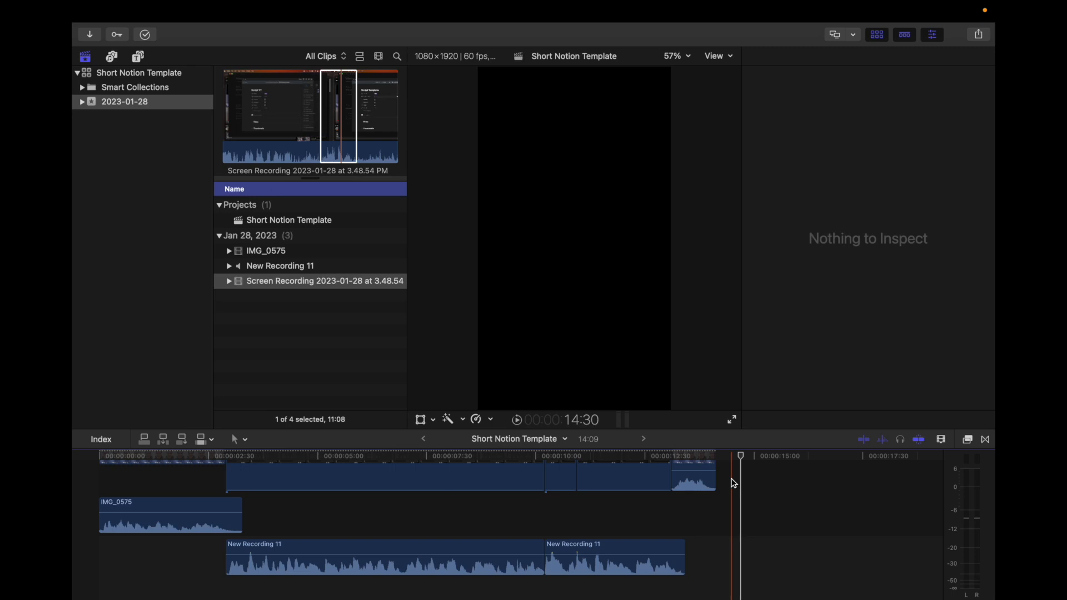
key("super+a")
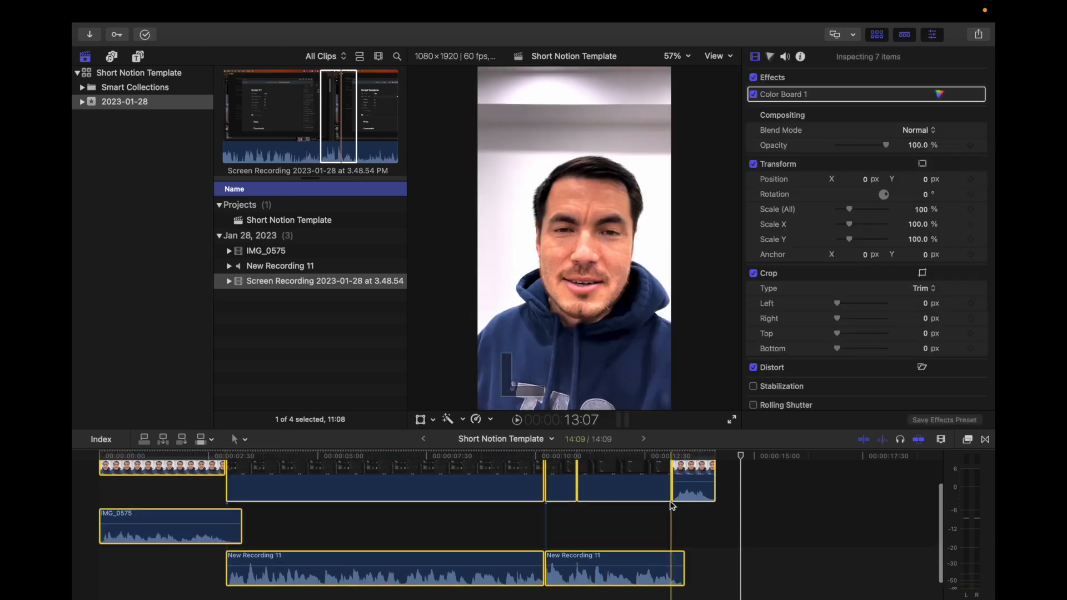
scroll(669, 502, "down", 4)
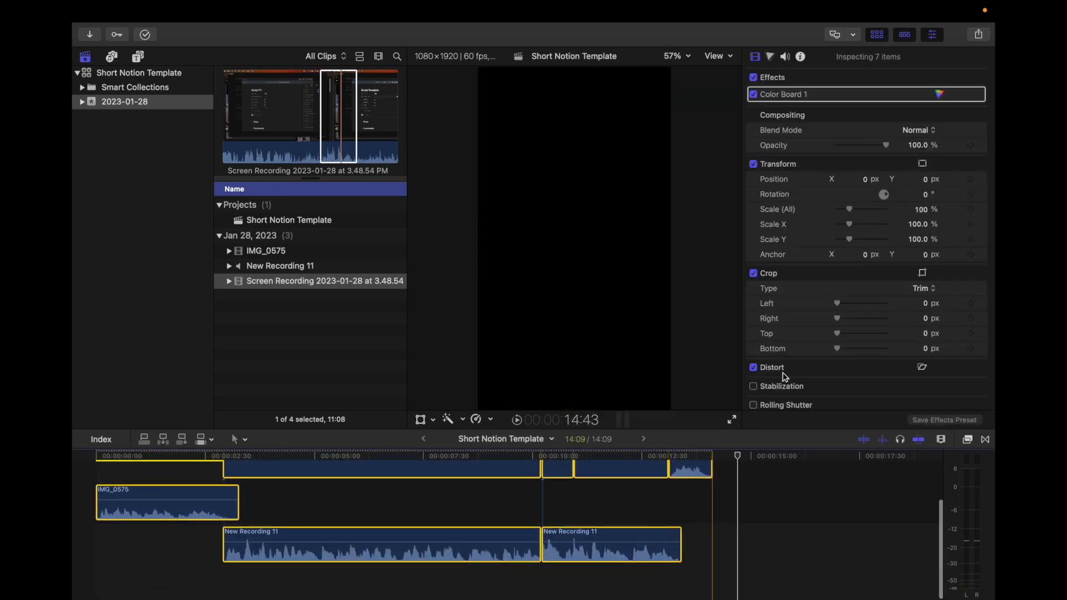
left_click(785, 57)
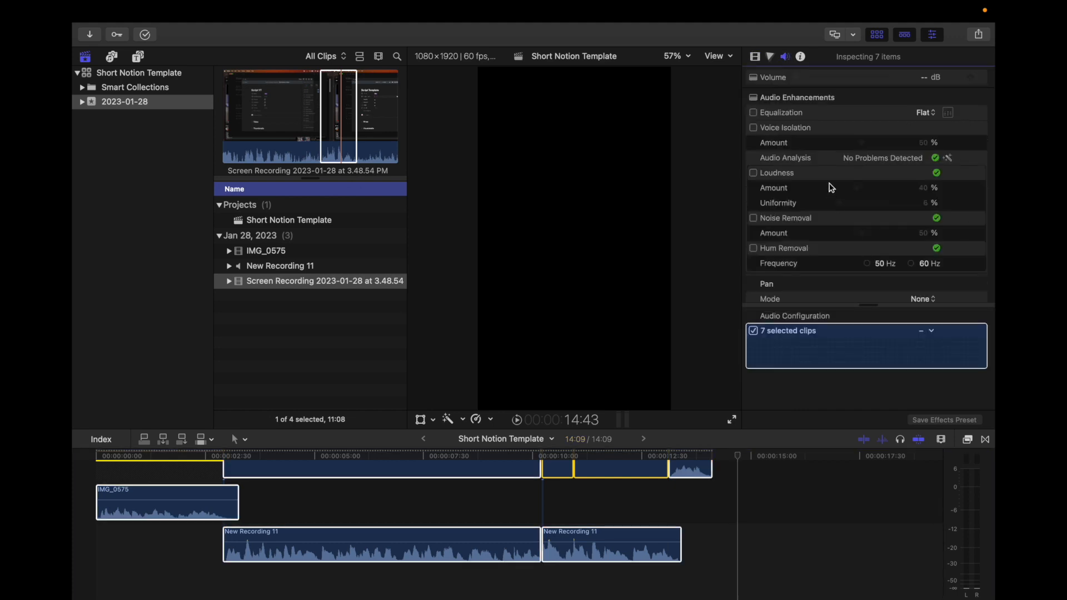
left_click(754, 113)
left_click(921, 113)
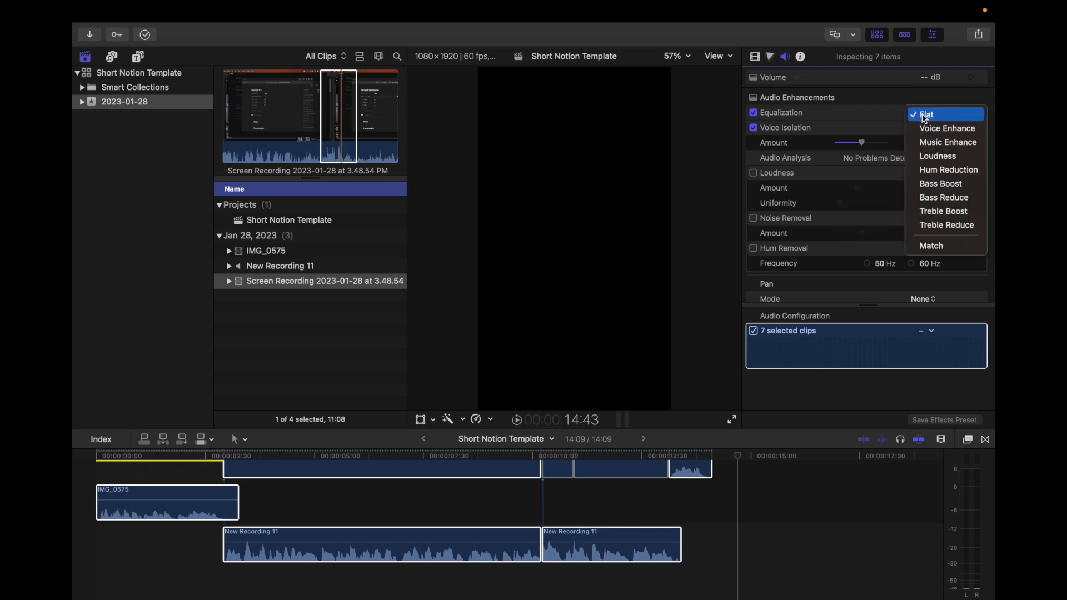
left_click(933, 189)
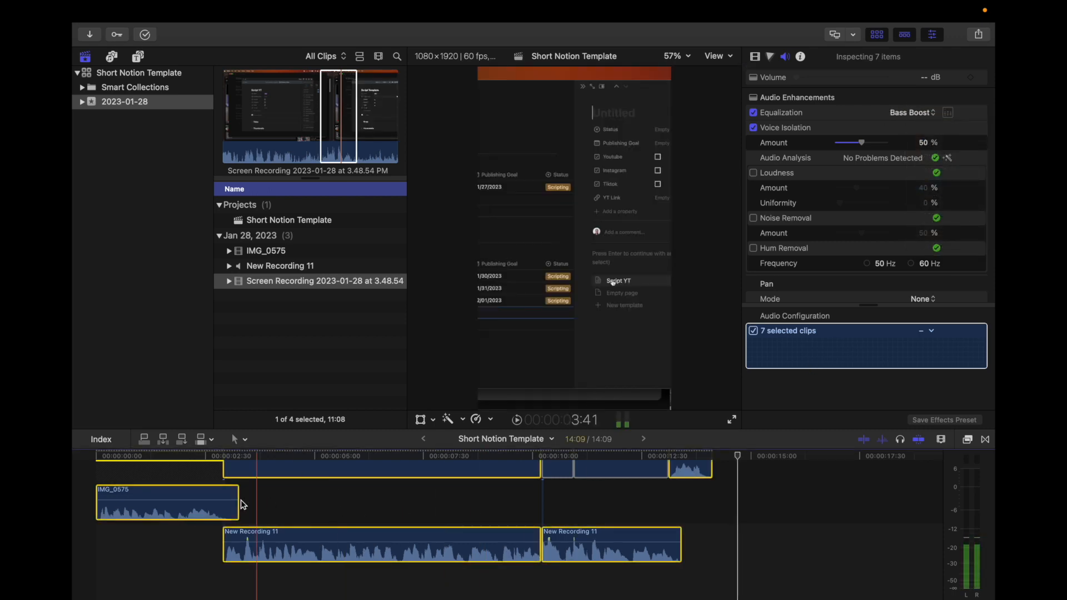
- Play the opening IMG_0575 clip from the start to hear the enhanced audio
left_click(93, 481)
key("space")
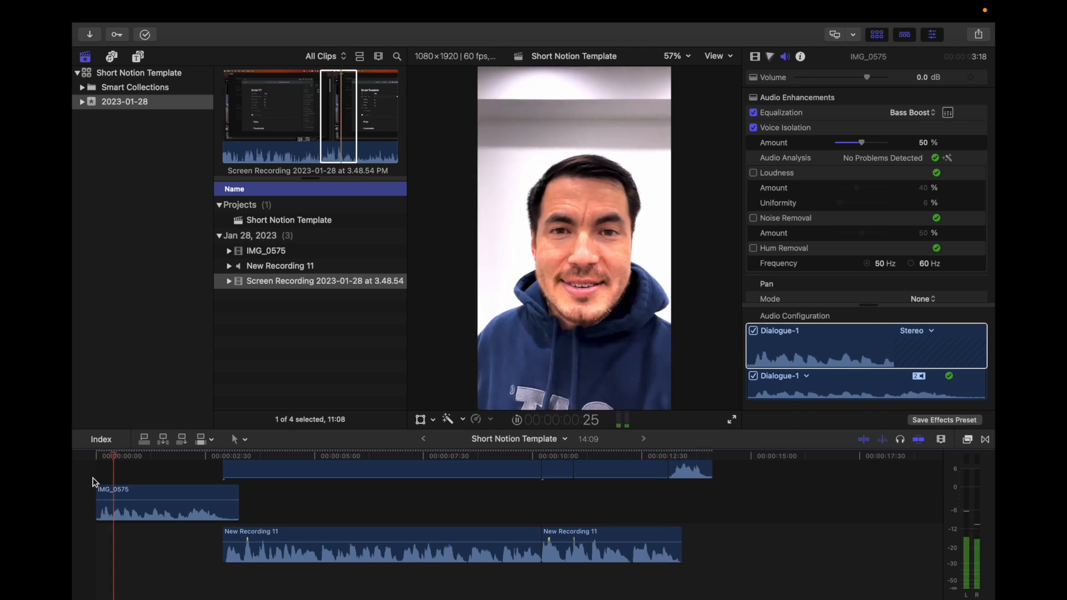
key("space")
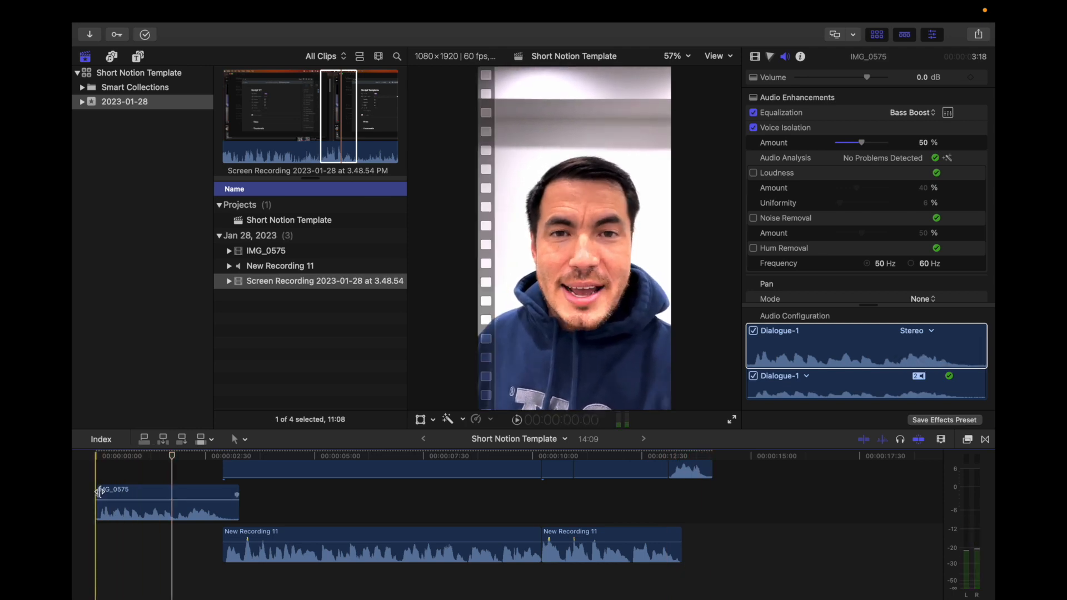
- Trim the first 6 frames off the expanded audio of the opening IMG_0575 clip and play the timeline
left_click_drag(99, 490, 101, 493)
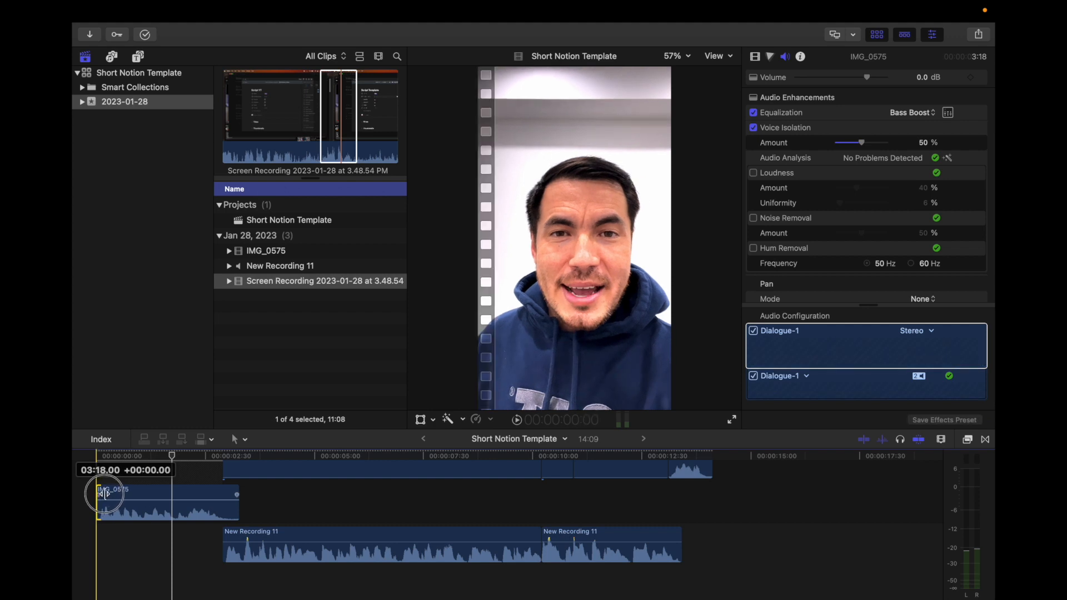
left_click_drag(104, 493, 98, 494)
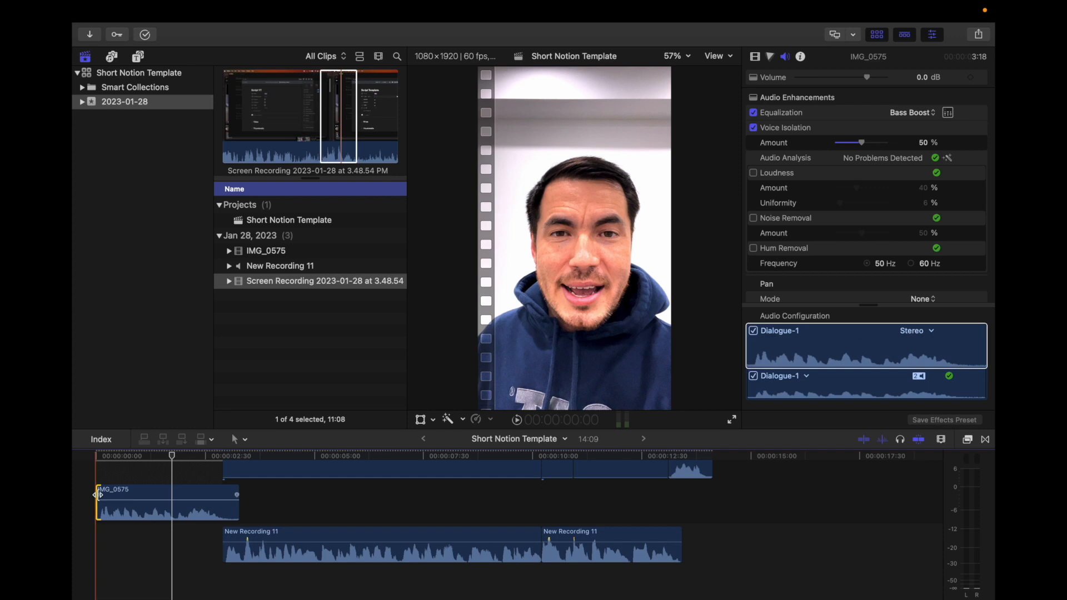
left_click(98, 495)
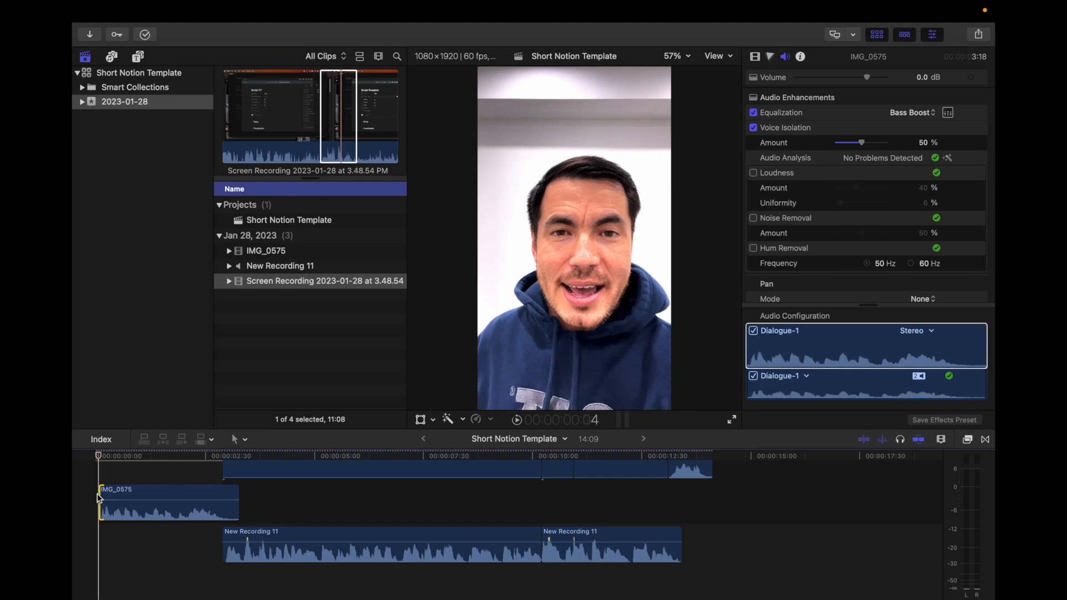
key("Right")
key("Right")
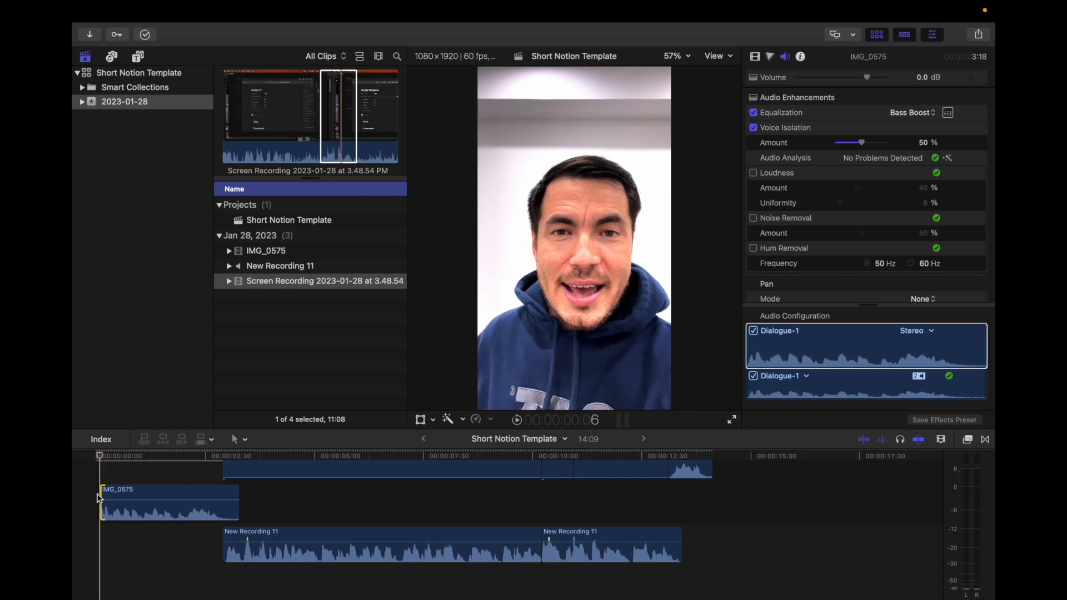
key("space")
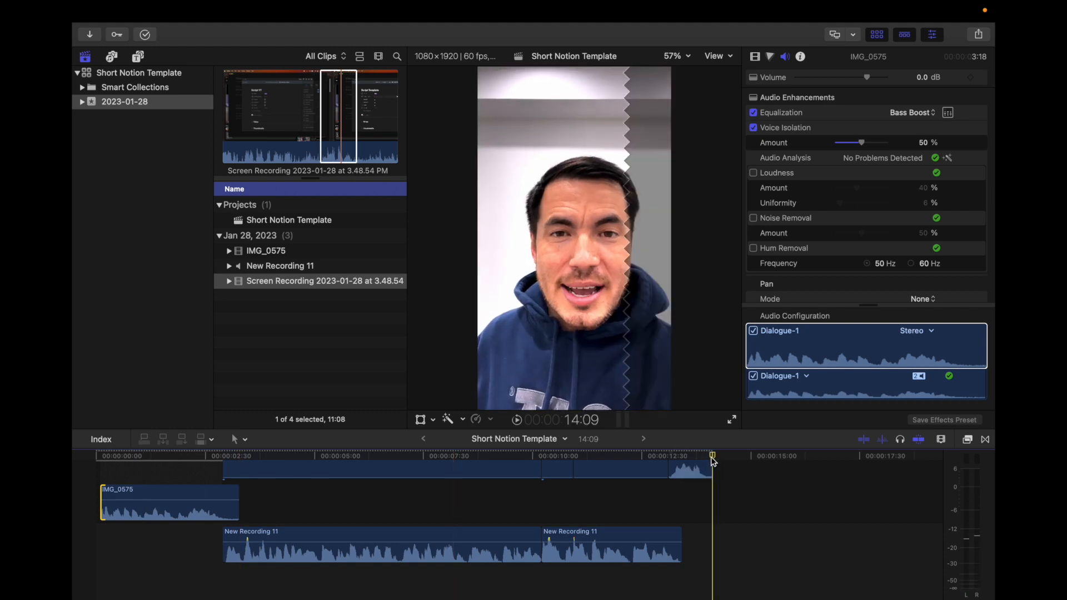
- Trim the end of the closing IMG_0575 clip to a length of 55 frames and play the looped ending
scroll(709, 500, "up", 5)
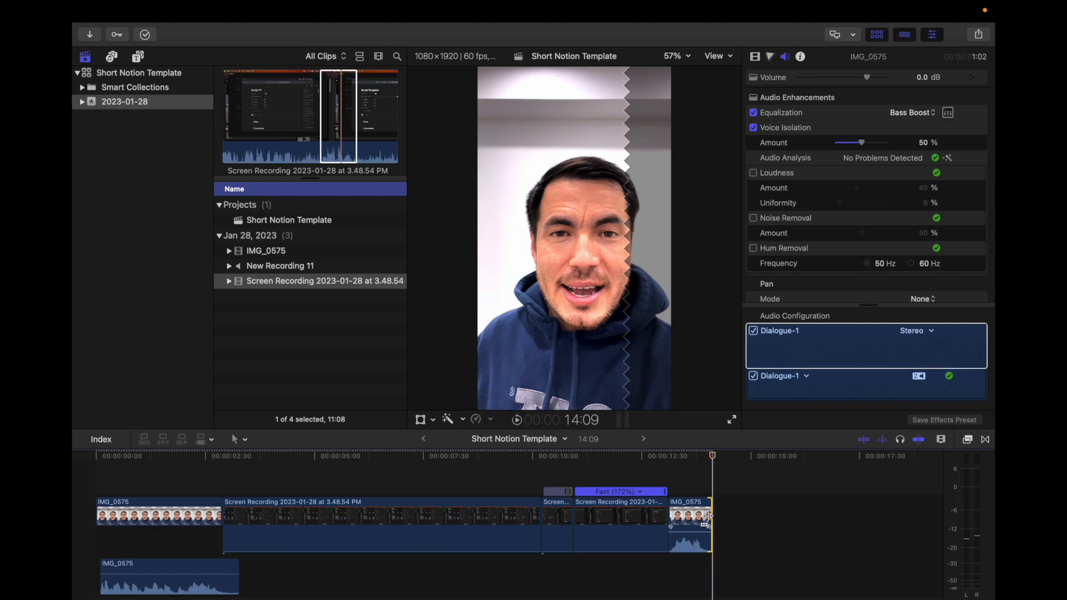
left_click_drag(708, 517, 706, 517)
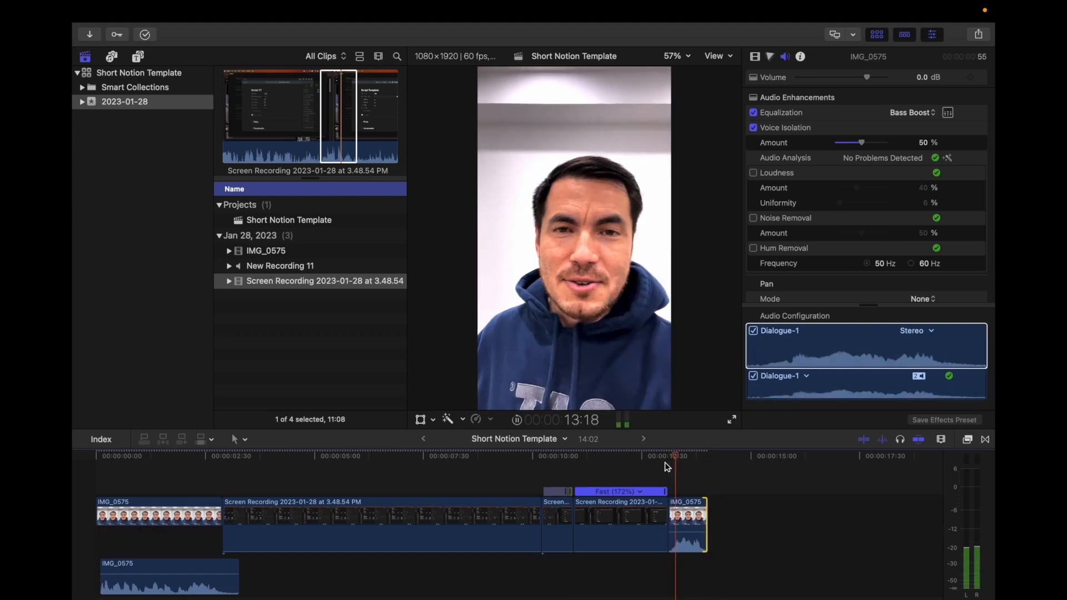
key("space")
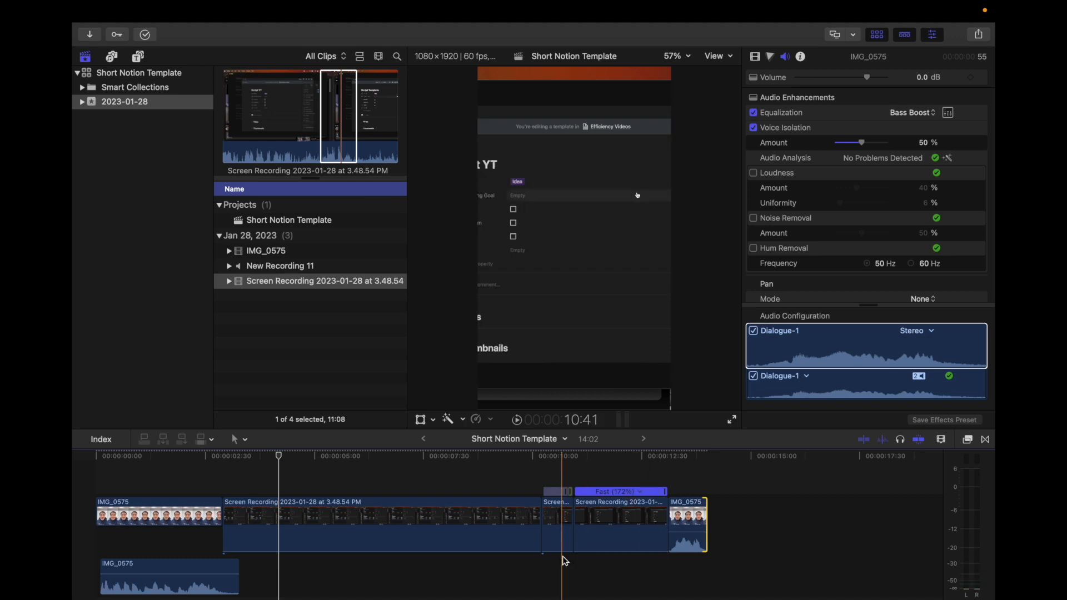
- Set the first screen recording's Position X to 583 px at its first frame and add a position keyframe there
left_click(360, 522)
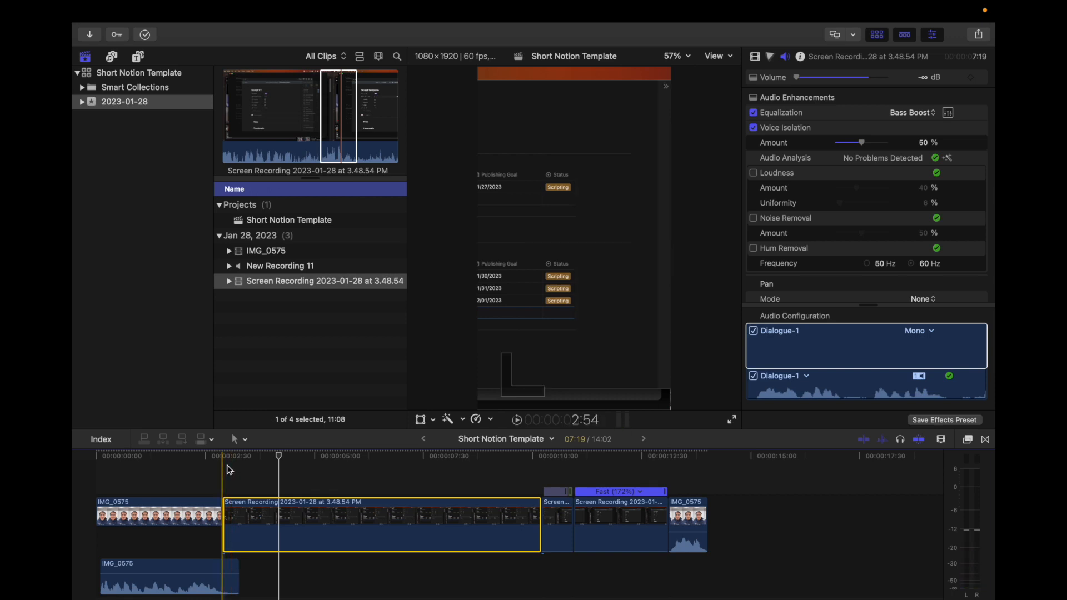
left_click(230, 470)
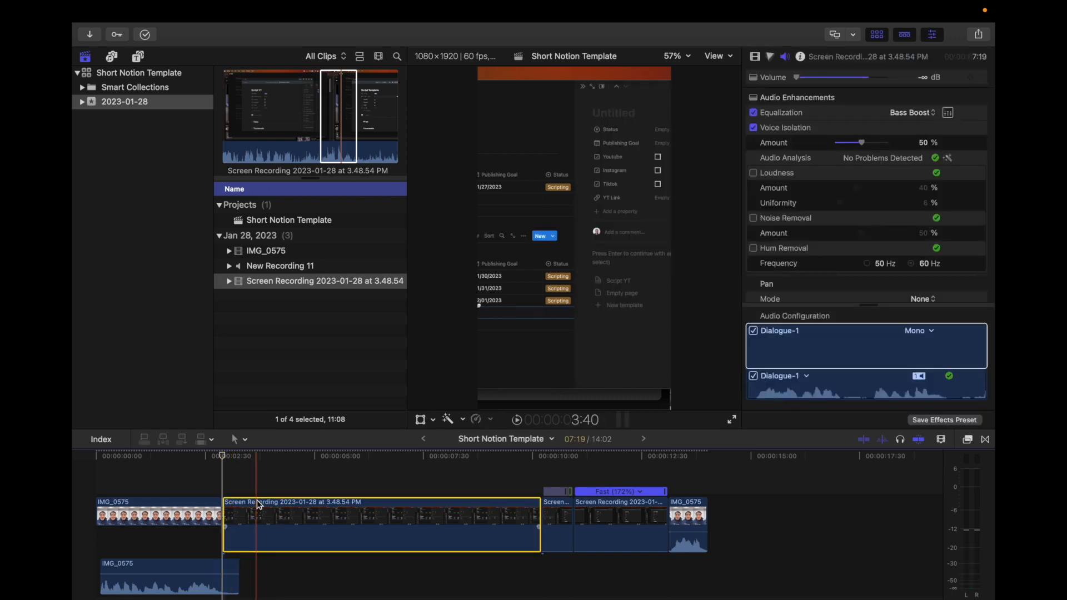
left_click(756, 58)
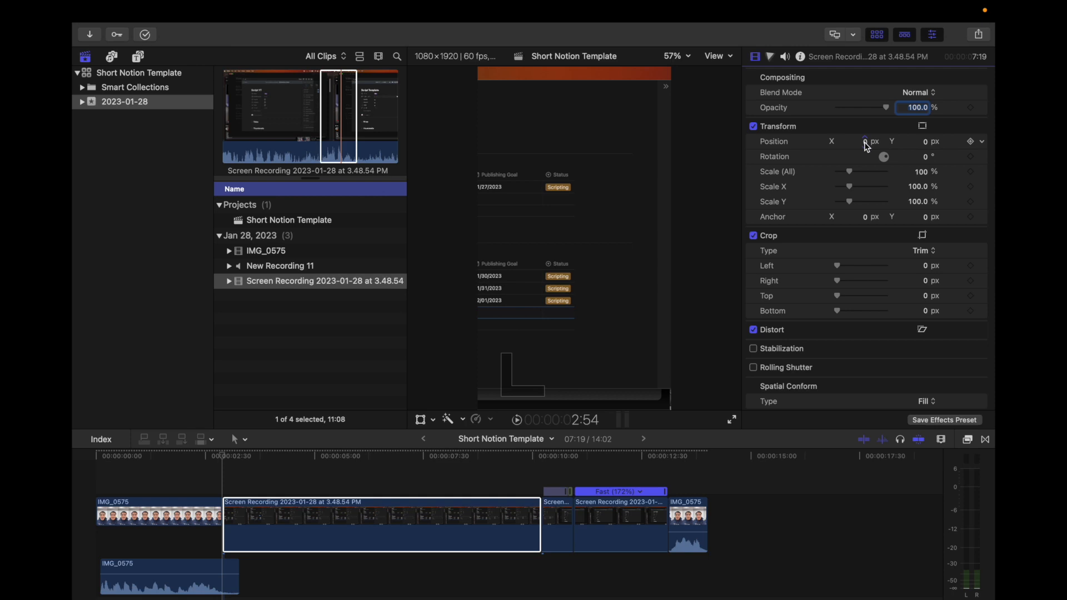
left_click_drag(867, 144, 956, 144)
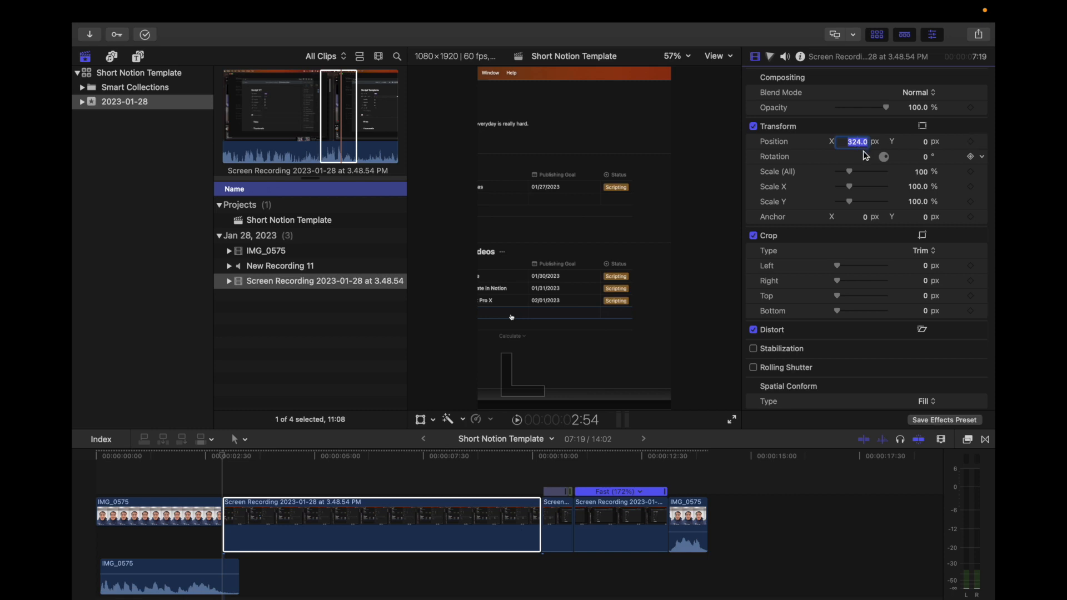
key("shift+Tab")
left_click_drag(861, 149, 857, 142)
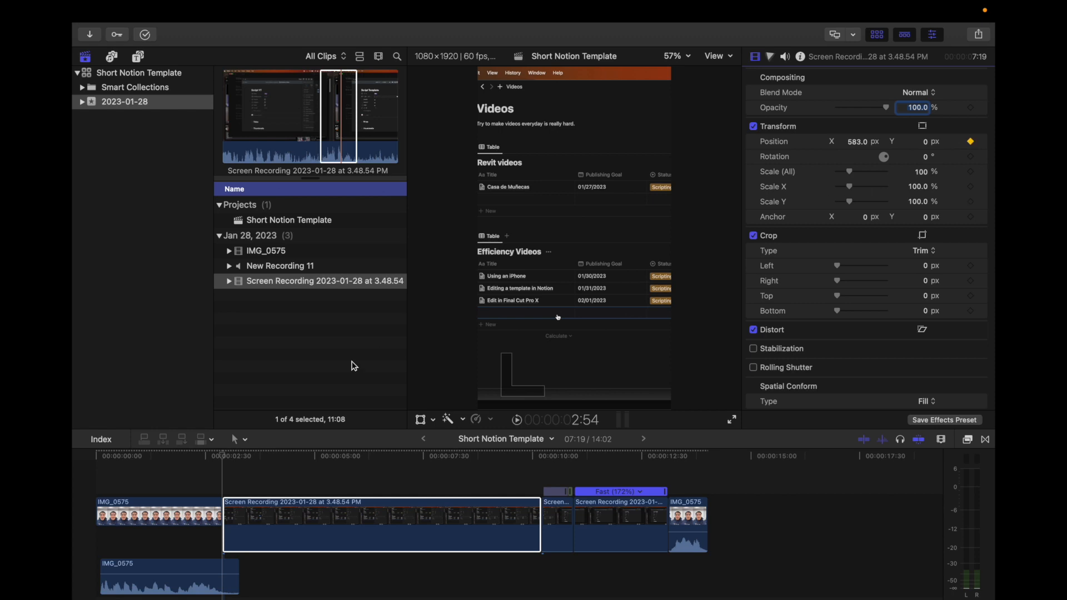
left_click(225, 463)
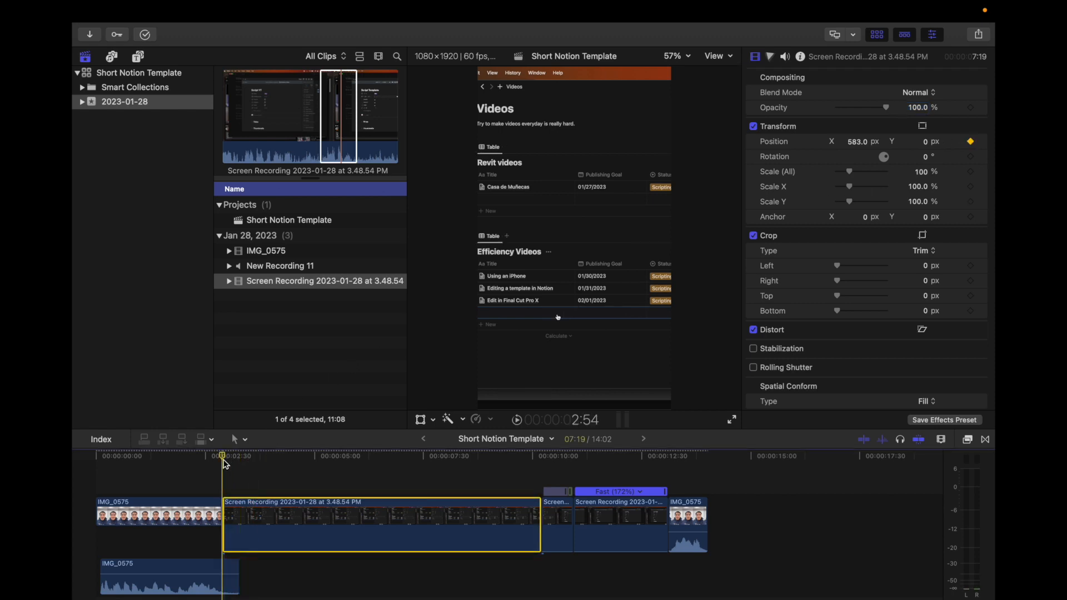
- Set the first screen recording's Position X to -574.5 px at 6:39 to reframe it on the template list
key("space")
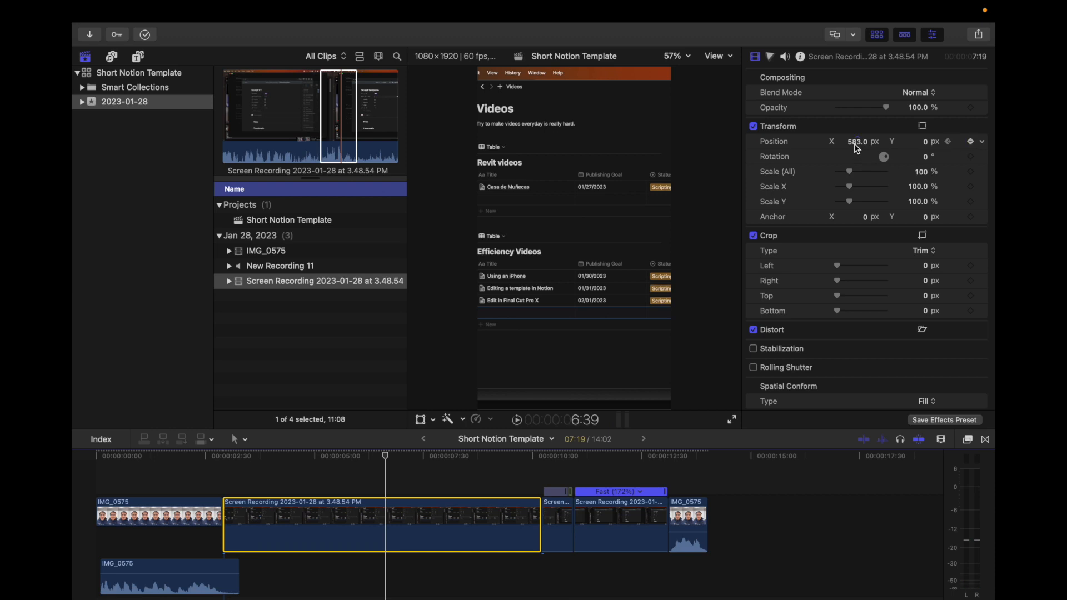
left_click_drag(856, 148, 857, 141)
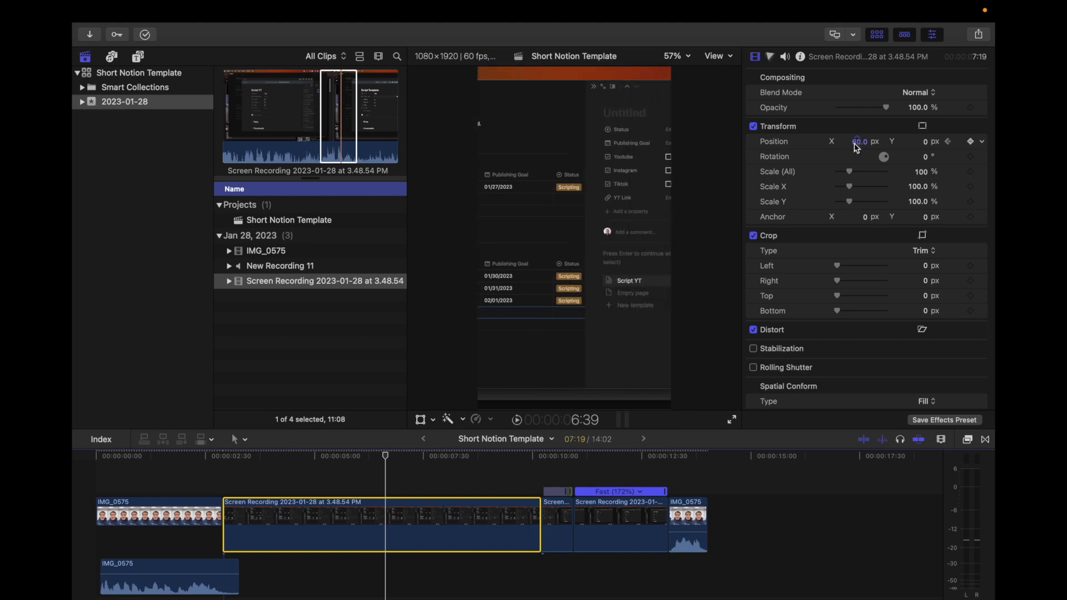
left_click_drag(859, 141, 858, 141)
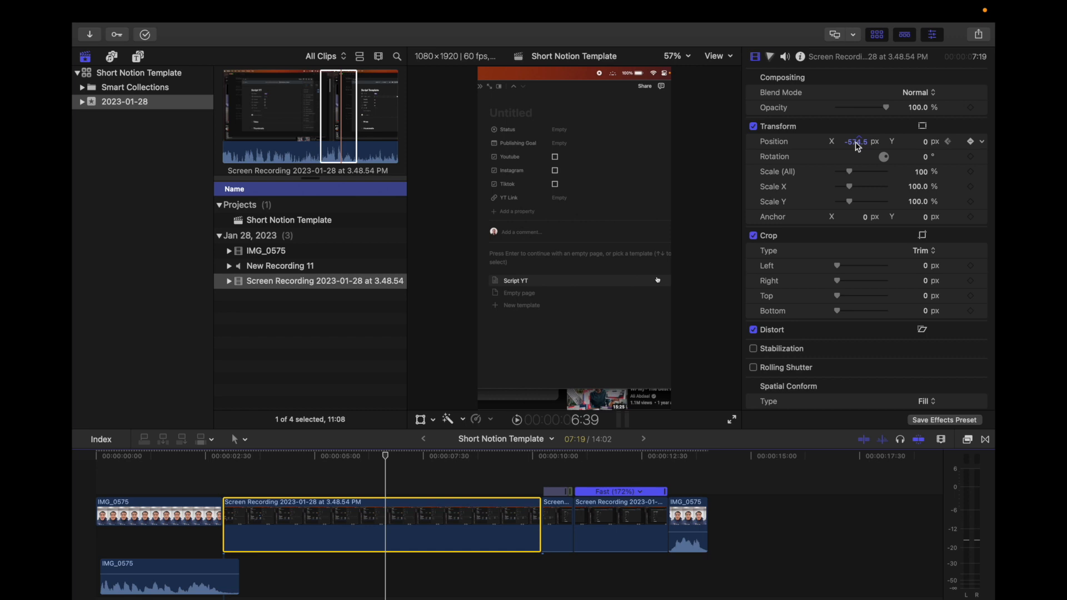
- Set the first screen recording's Position X to -763.7 px at 7:25 and play the rest of the clip
key("space")
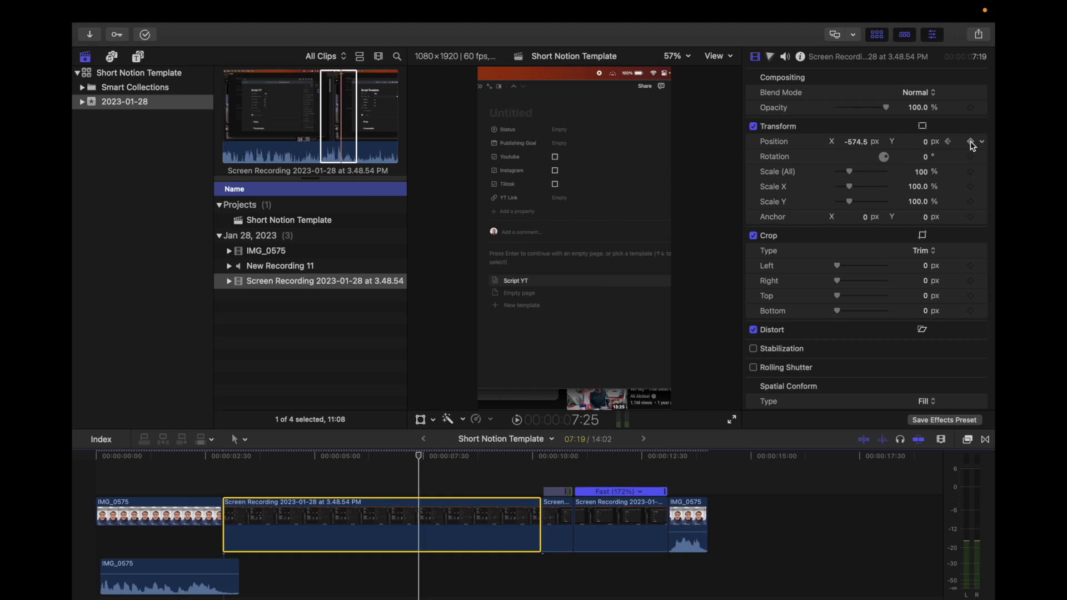
left_click_drag(855, 147, 807, 147)
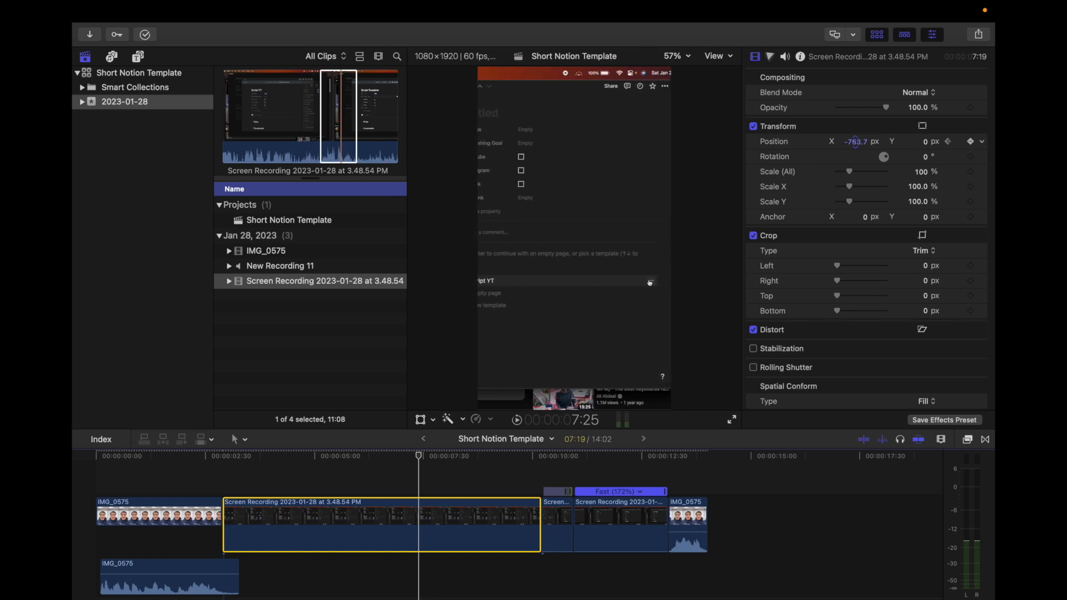
key("space")
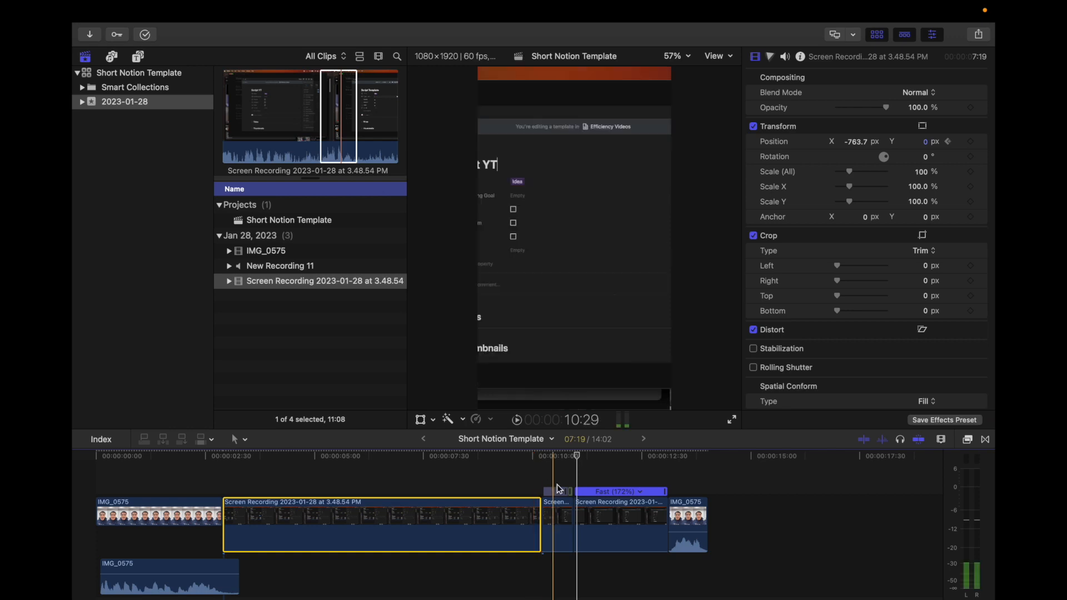
- Set the short second screen recording's Position X to -673.7 px and compare its framing with the preceding clip
left_click(558, 517)
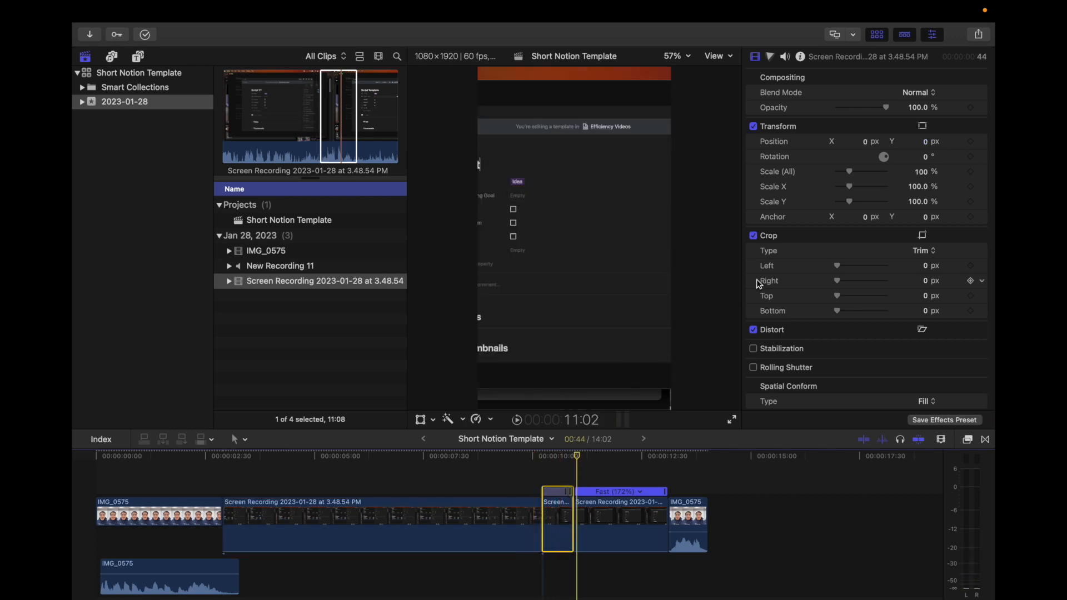
left_click(868, 144)
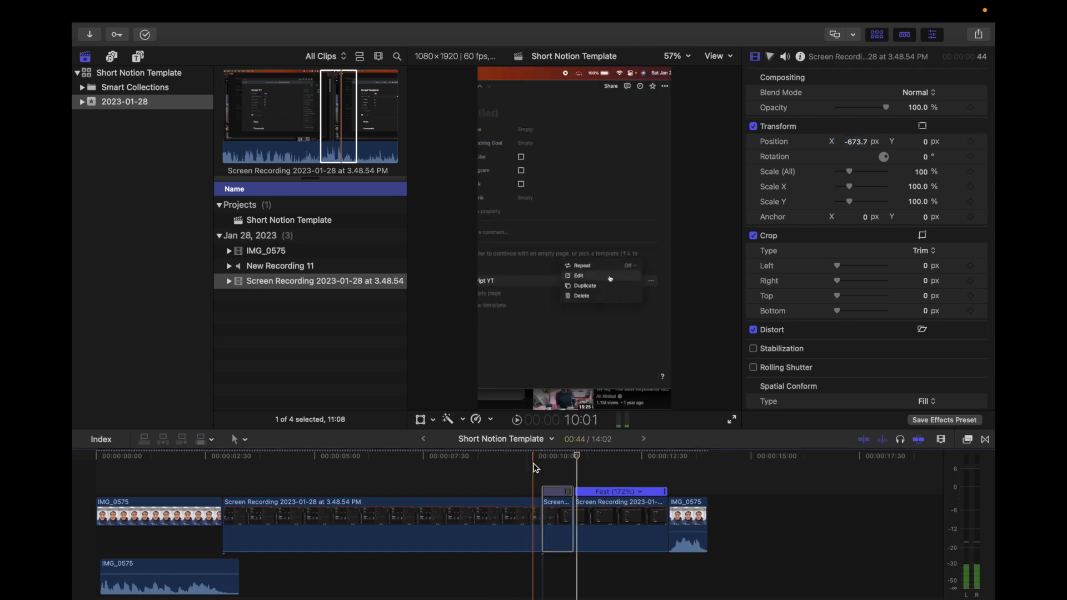
left_click(533, 510)
left_click(535, 510)
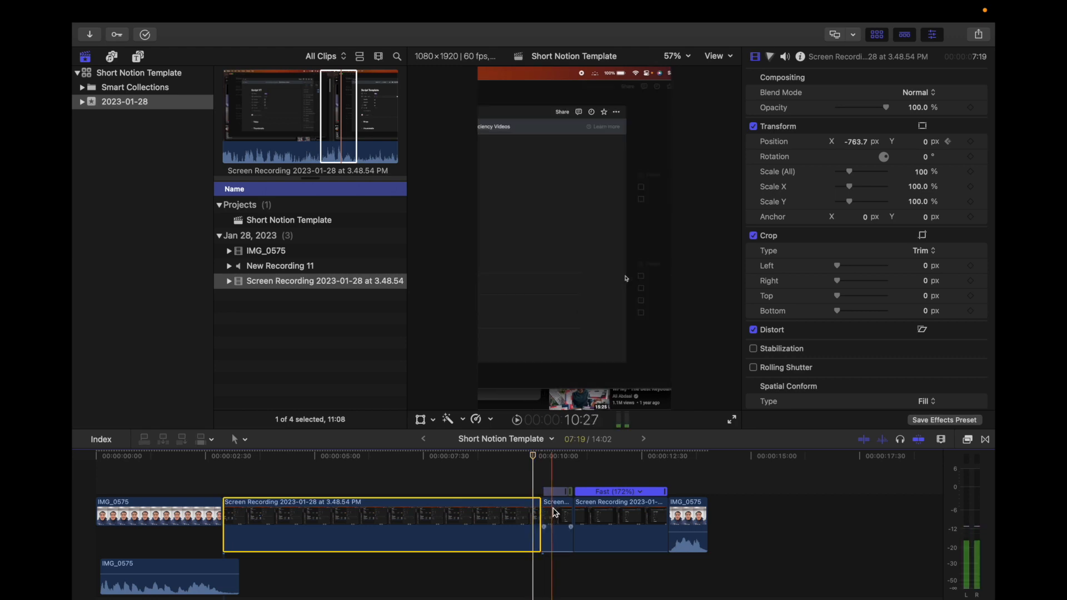
left_click(555, 512)
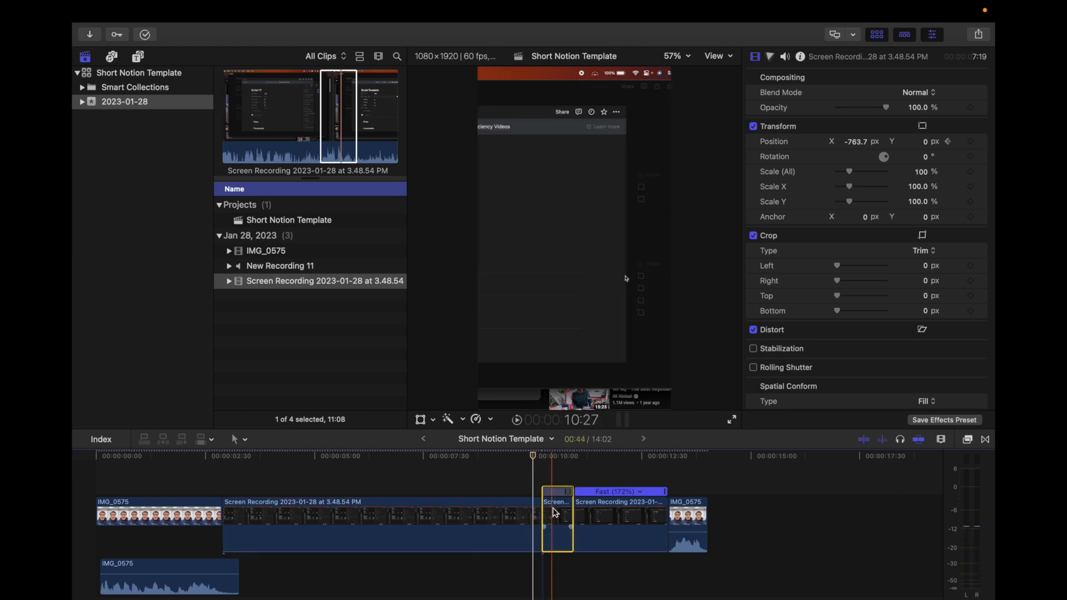
- Set the short second screen recording's Position X to -763.7 px to match the preceding clip, and play the transition
left_click(533, 476)
left_click(524, 504)
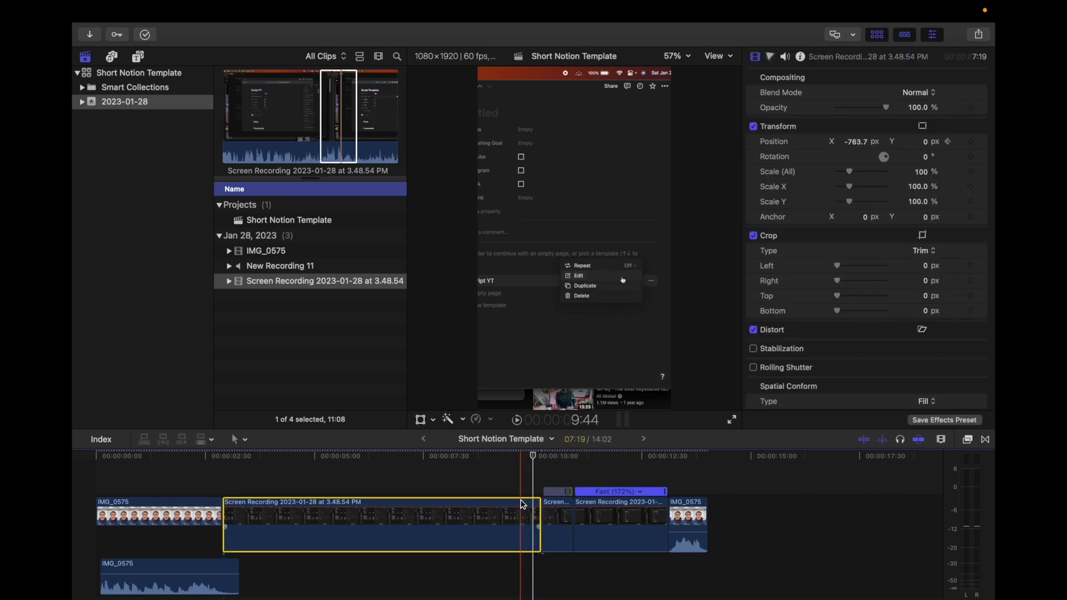
left_click(557, 514)
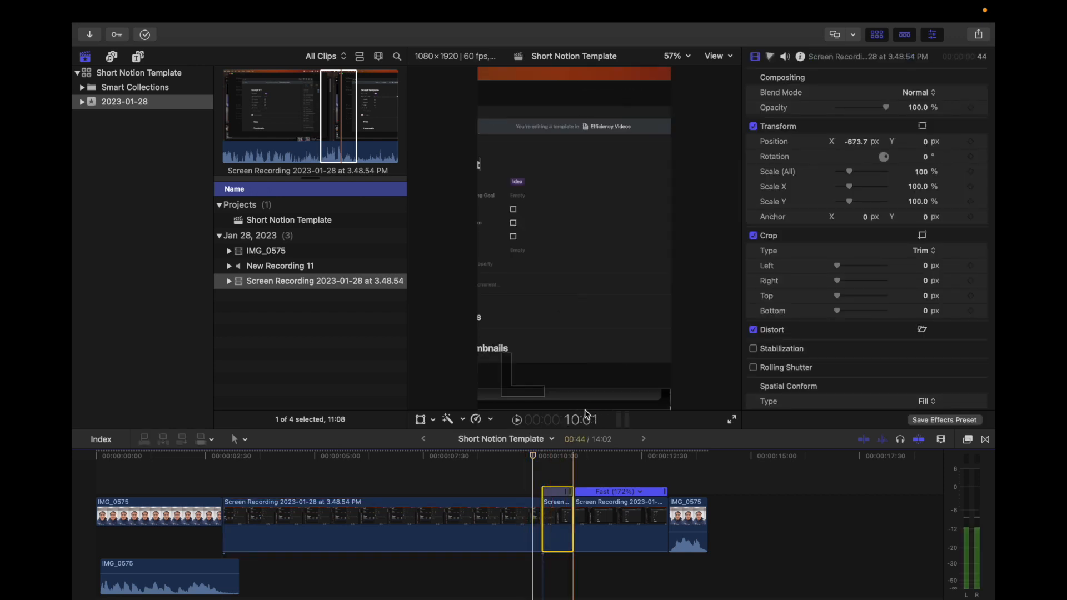
left_click(858, 145)
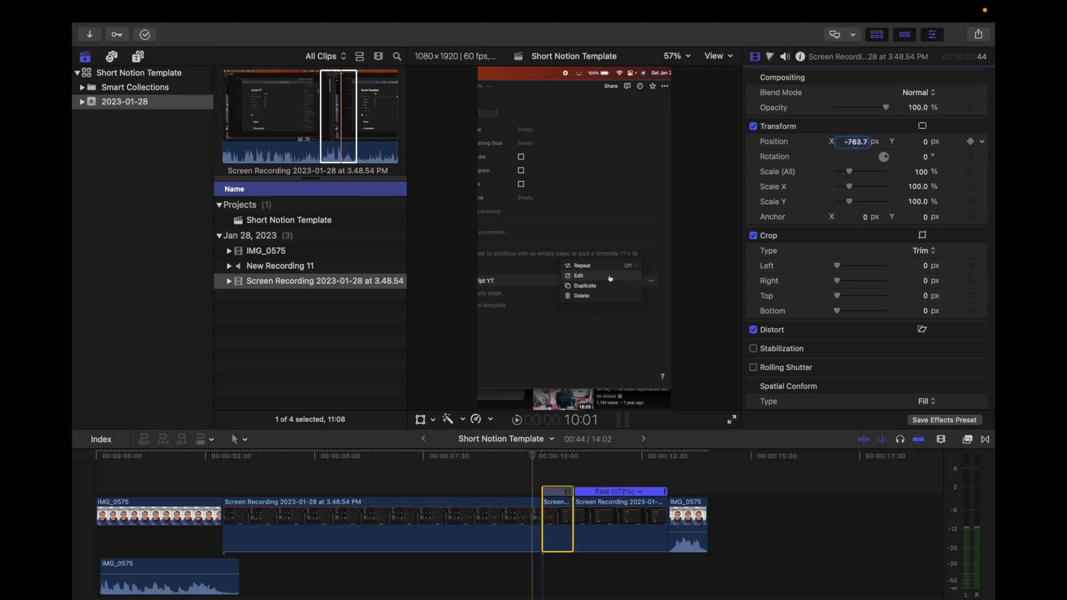
key("space")
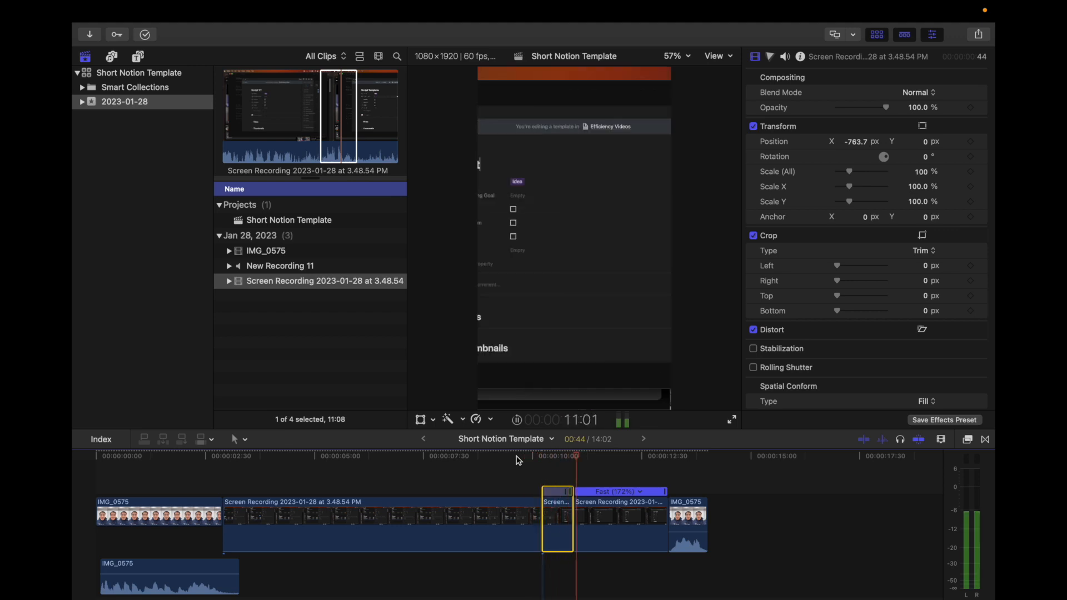
left_click(521, 460)
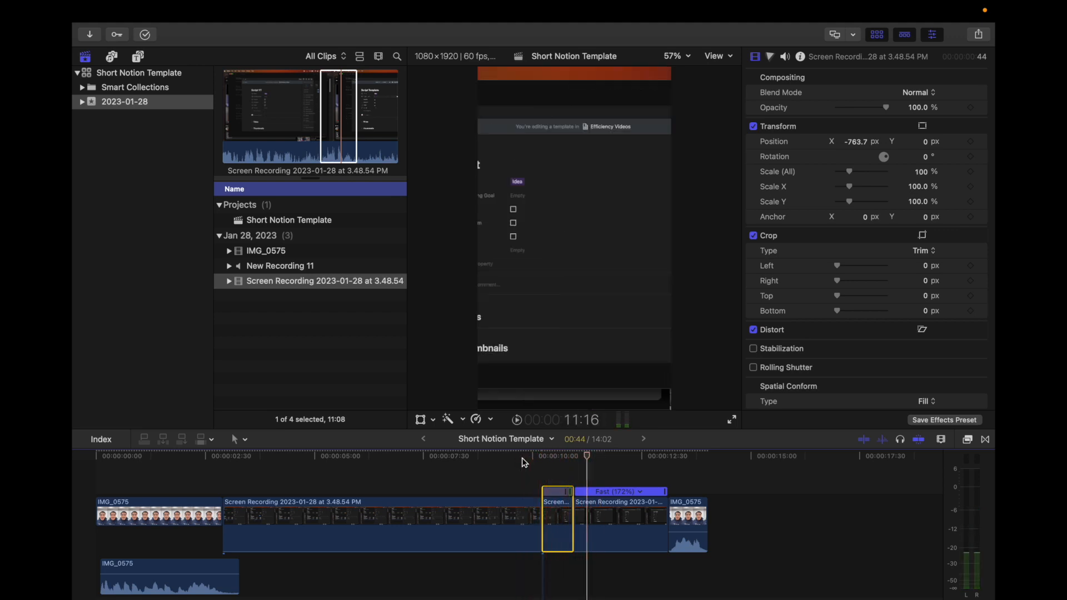
key("space")
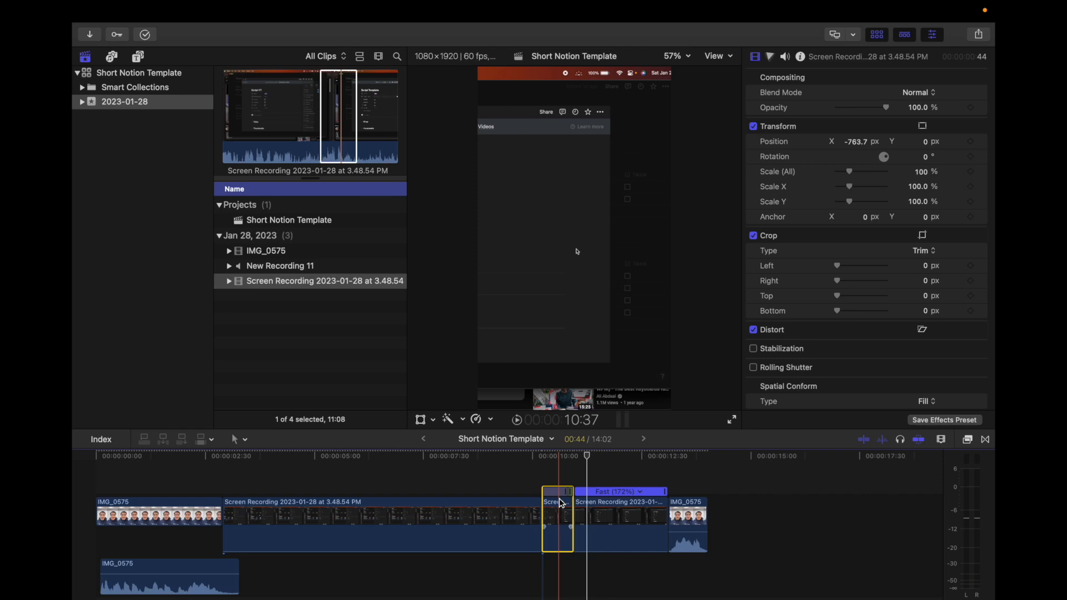
- Animate the short second screen recording from a position keyframe at 10:22 to Position X 329.9 px at 10:32, and play it
left_click(544, 457)
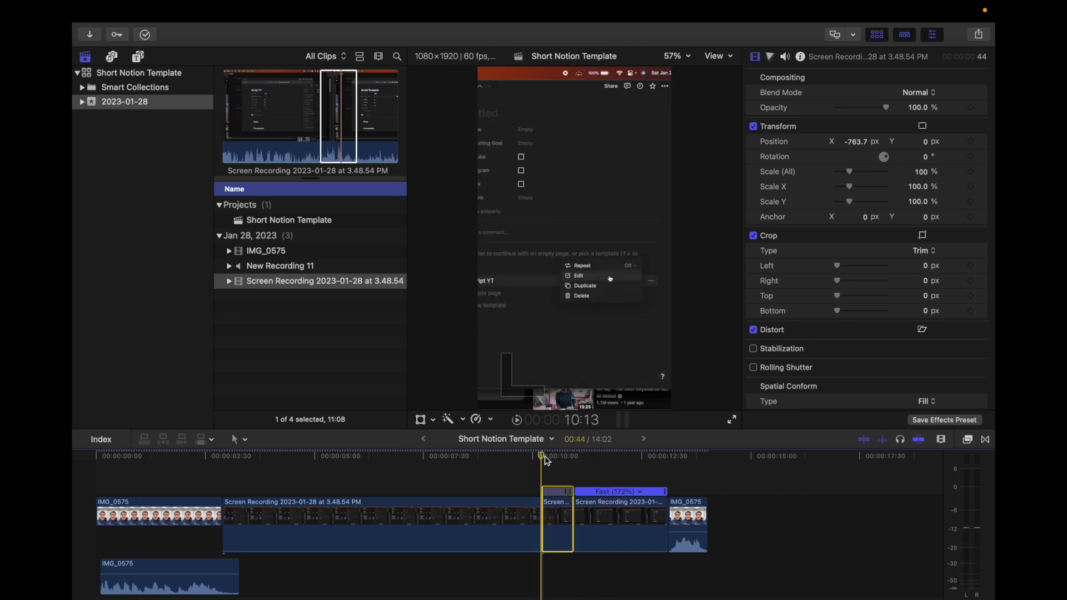
key("space")
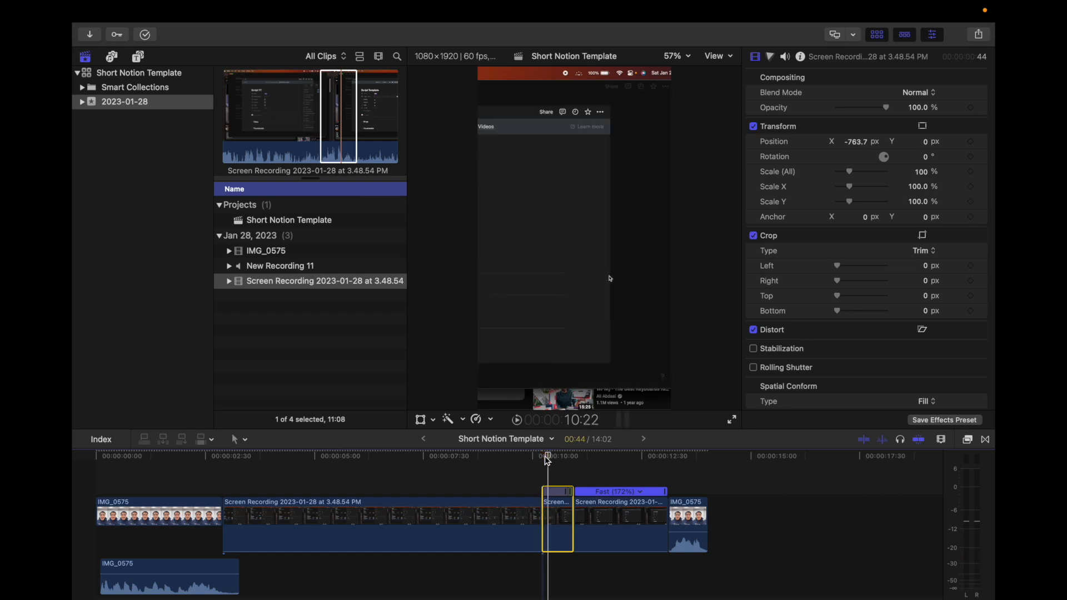
left_click(974, 144)
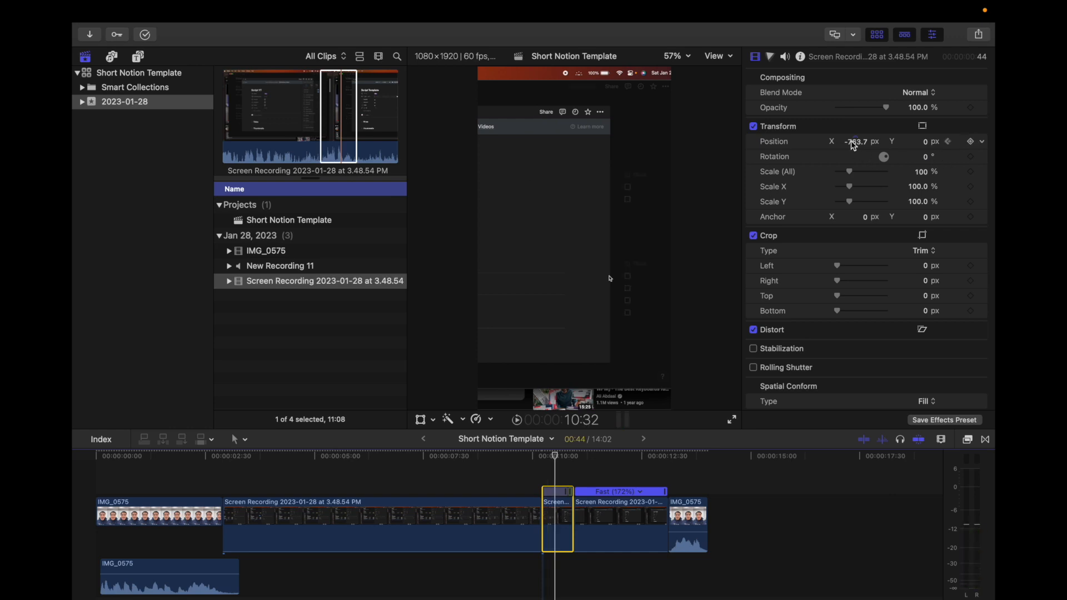
left_click_drag(853, 146, 889, 141)
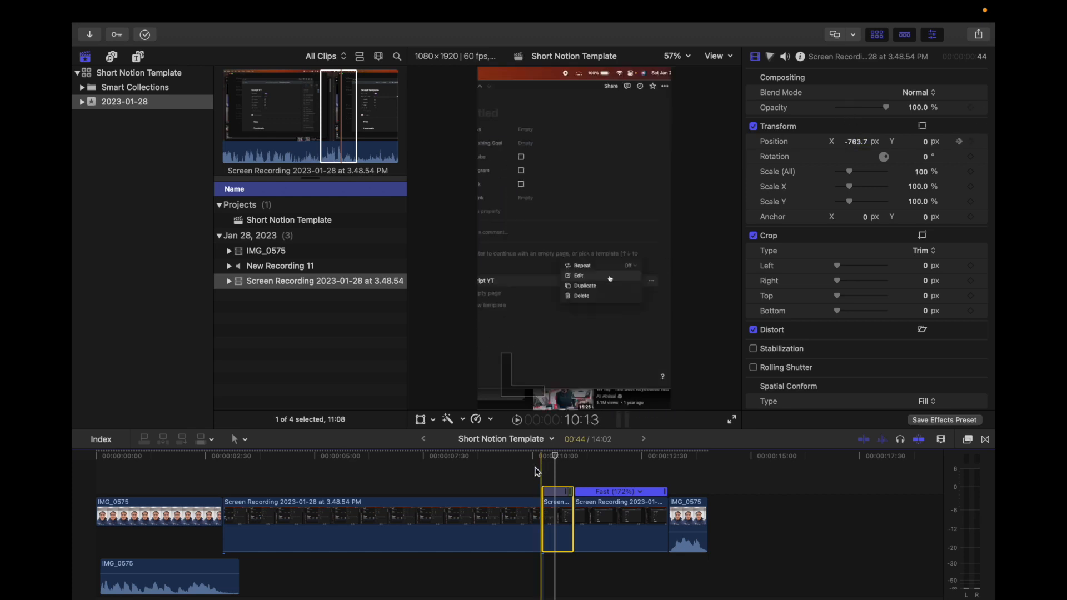
key("space")
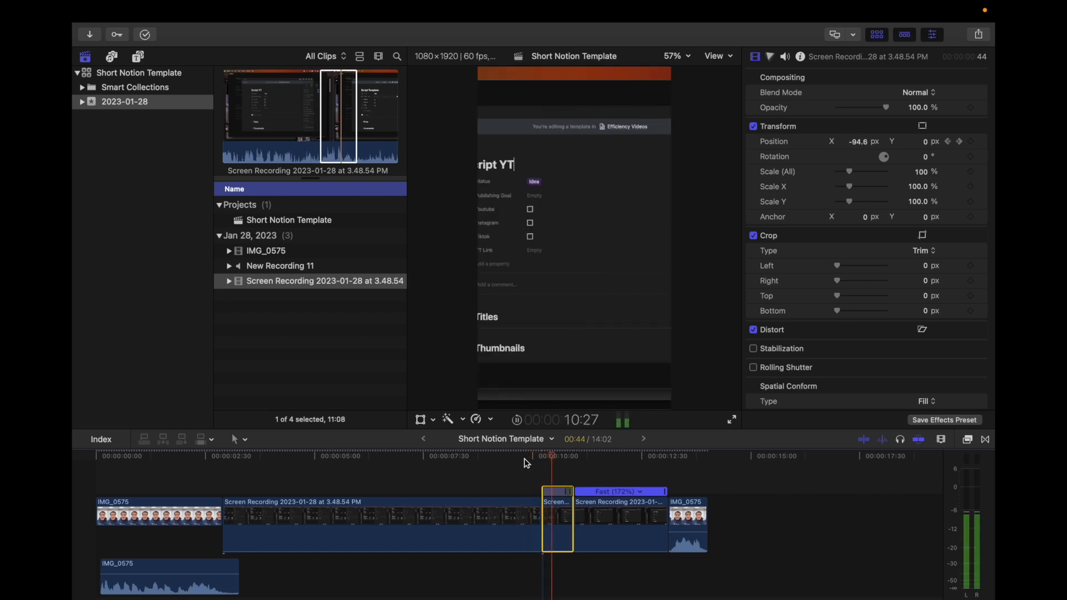
key("space")
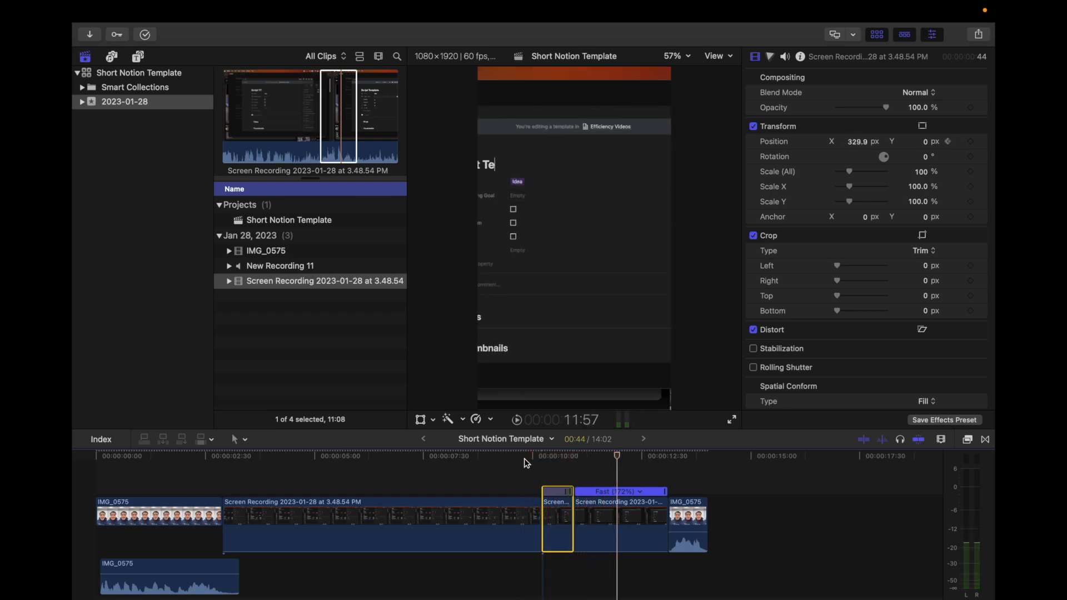
- Set the Position X of the last screen recording (Fast 172%) to 329.9 px and return the playhead to before the second recording
left_click(560, 456)
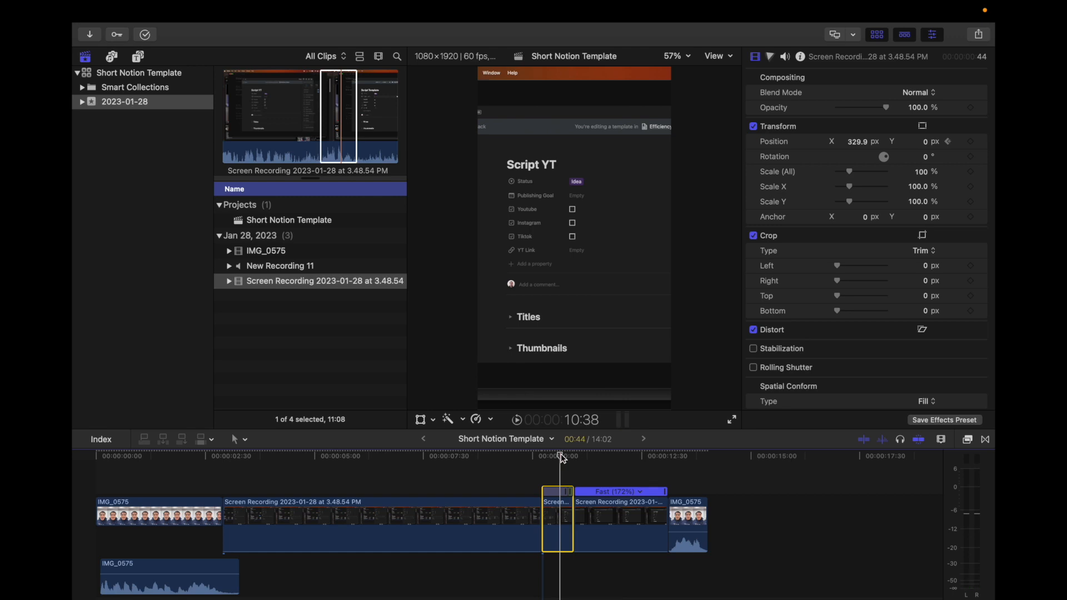
left_click(596, 505)
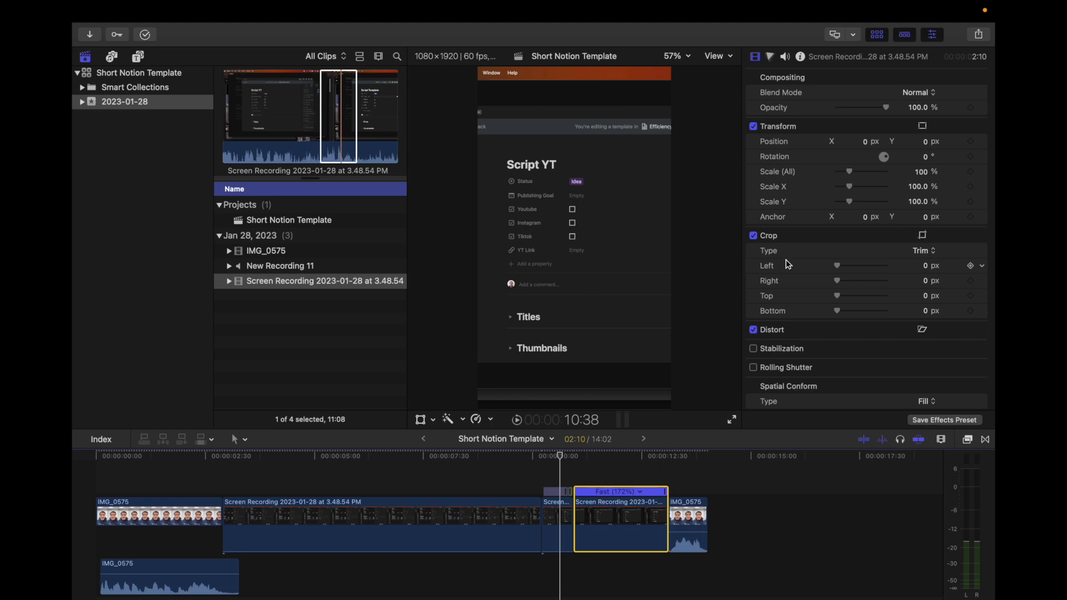
left_click(866, 141)
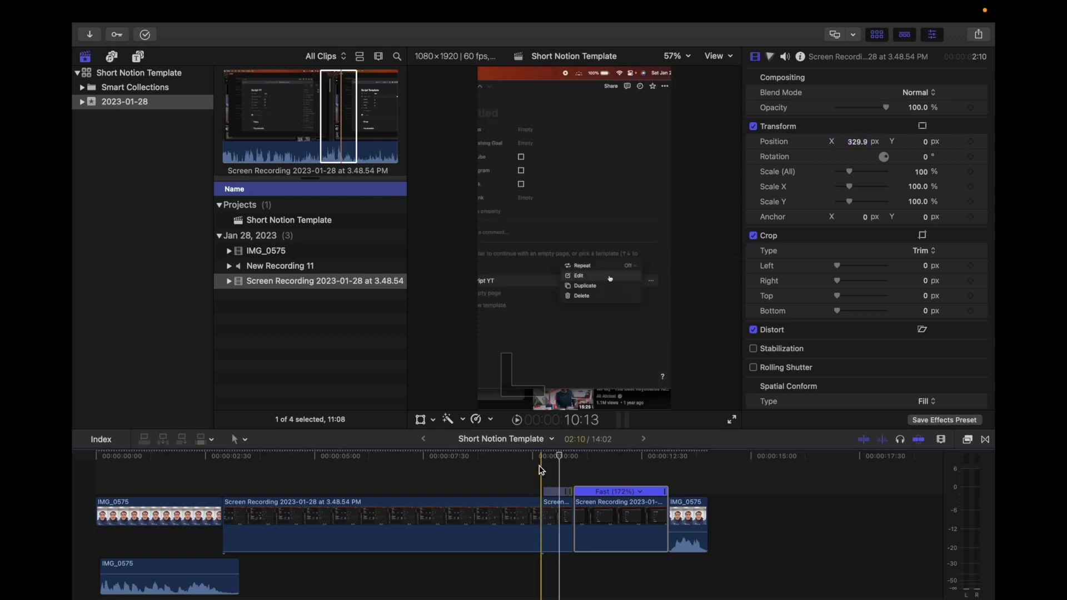
left_click(506, 460)
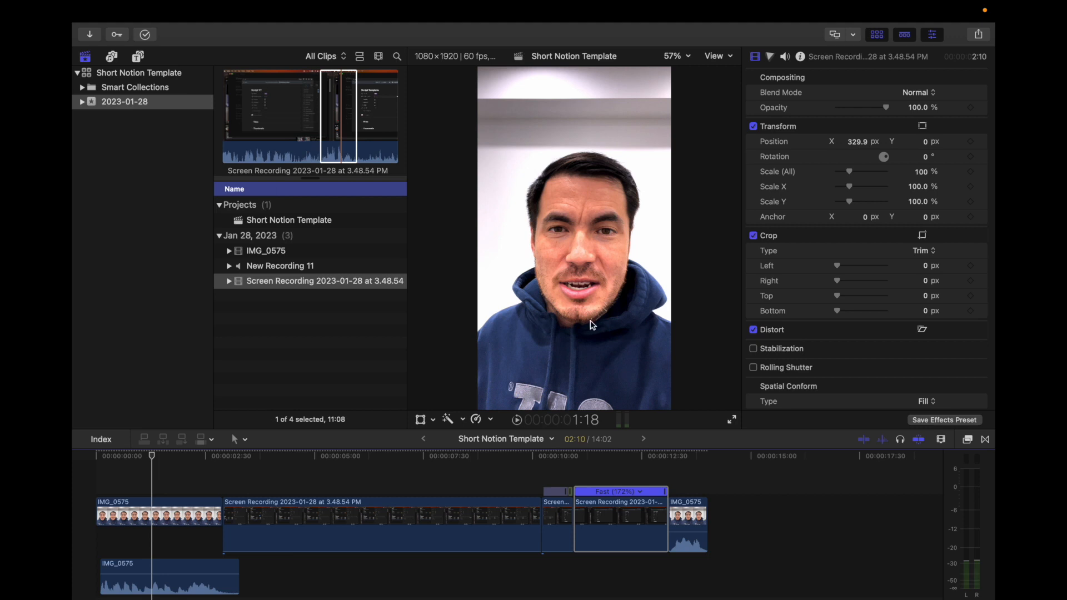
- Export the project with the Export File (default) destination, saving it as Short Notion Template V1 in the Ready folder
left_click(979, 36)
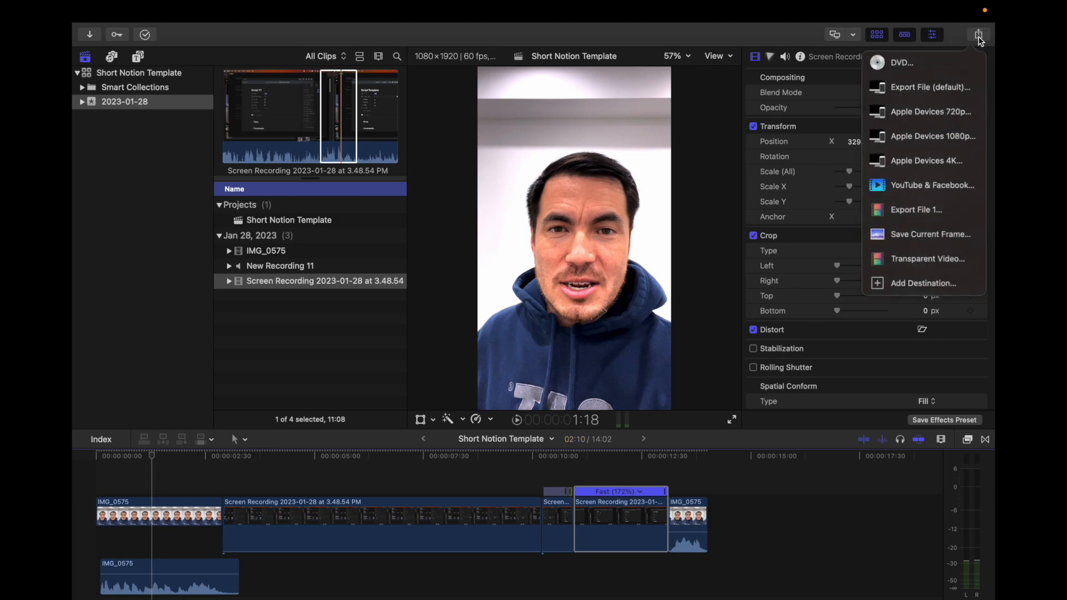
left_click(931, 96)
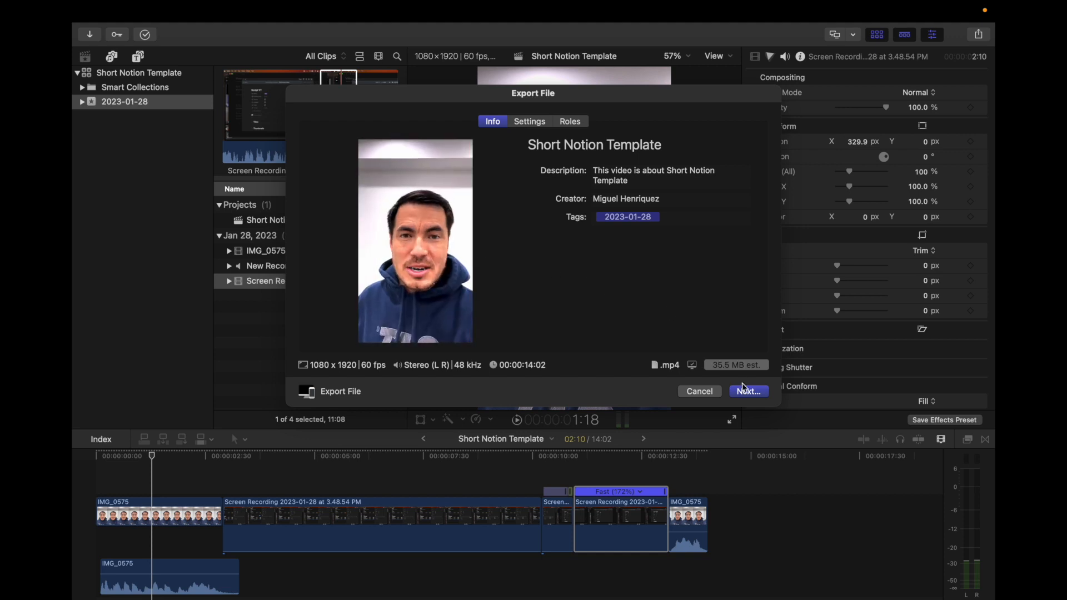
left_click(755, 395)
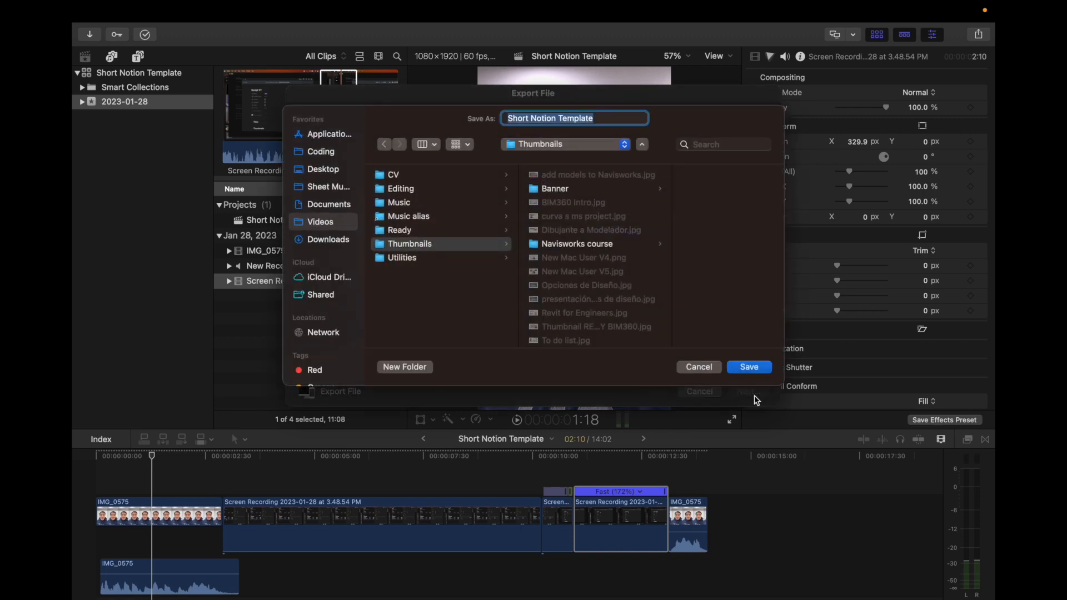
left_click(401, 230)
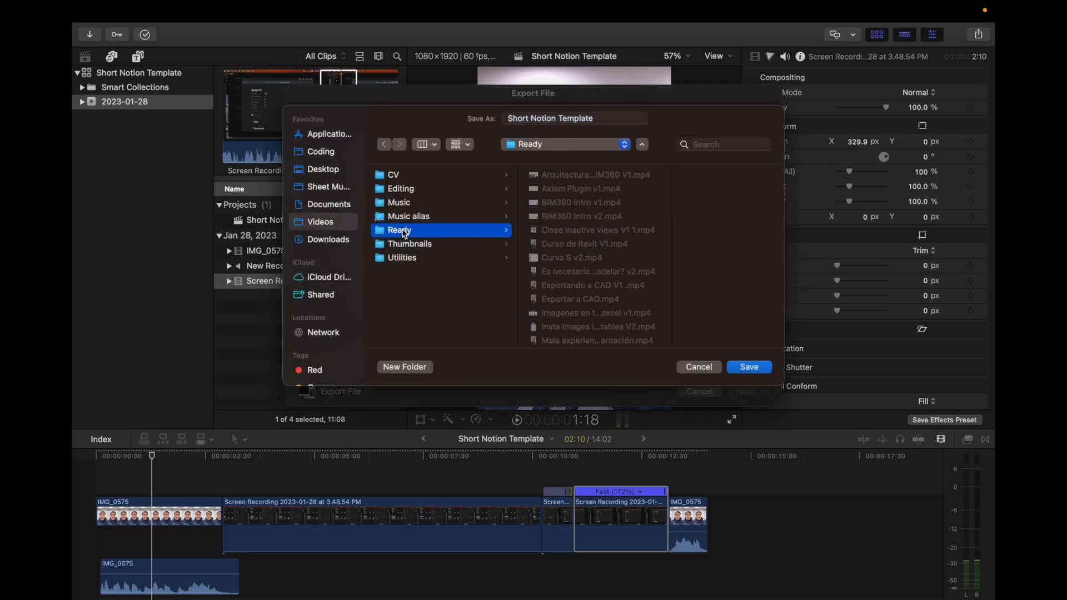
left_click(598, 119)
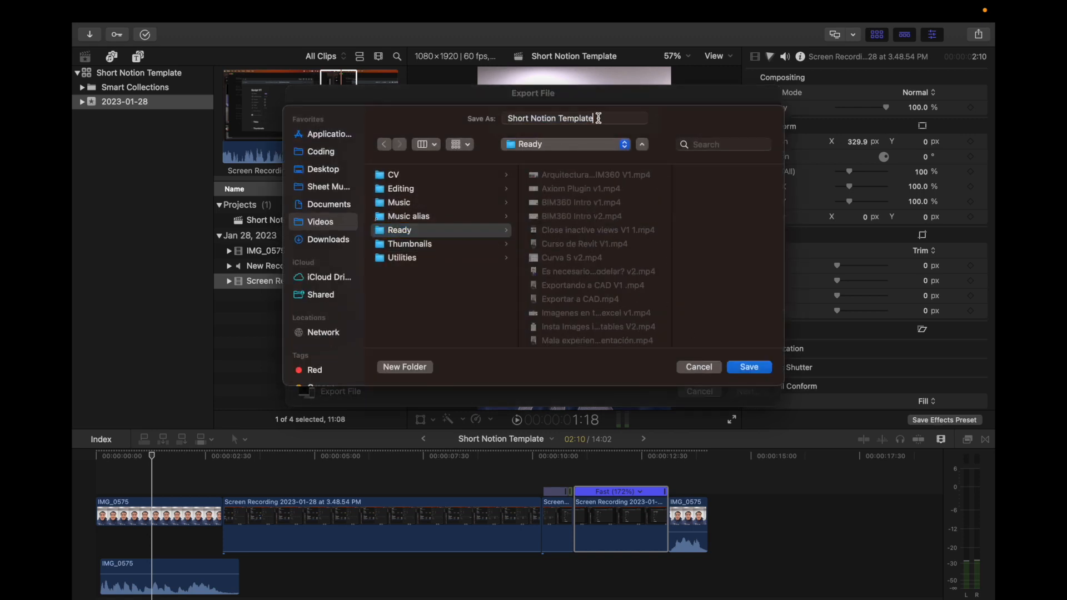
type("V1")
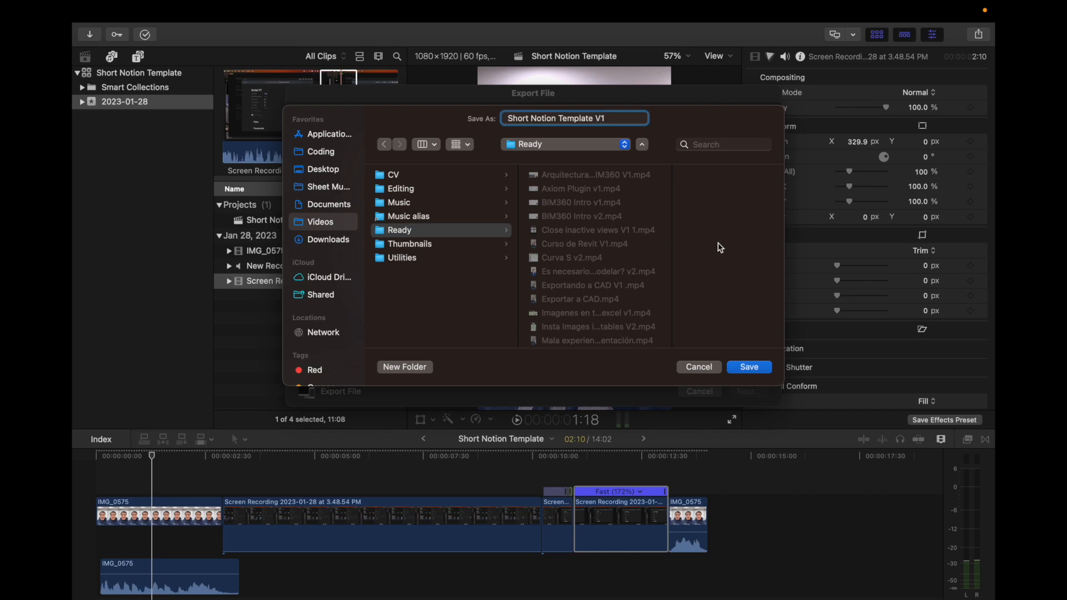
left_click(748, 369)
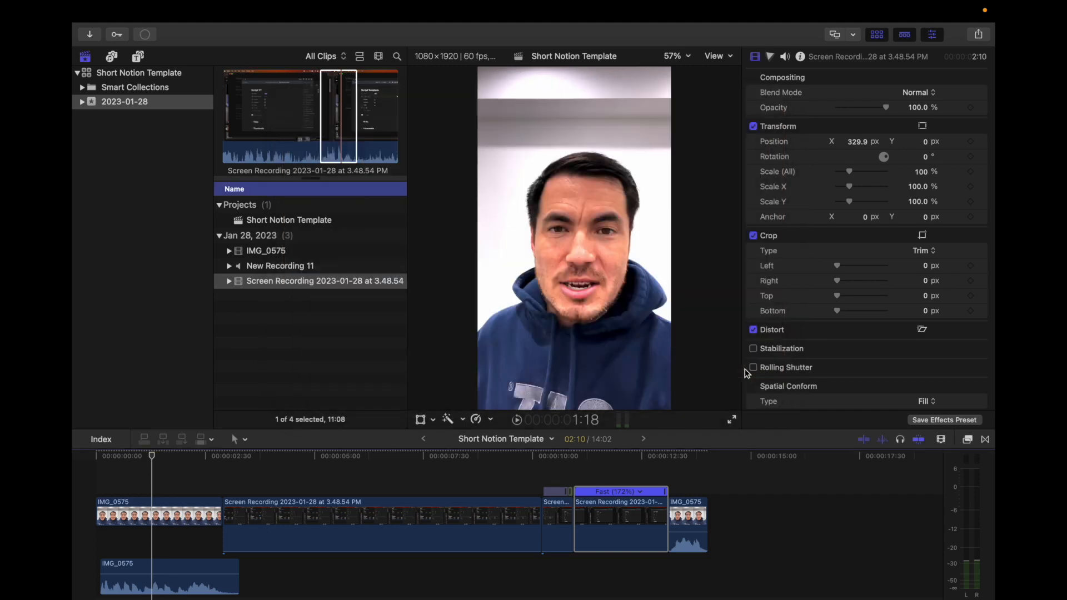